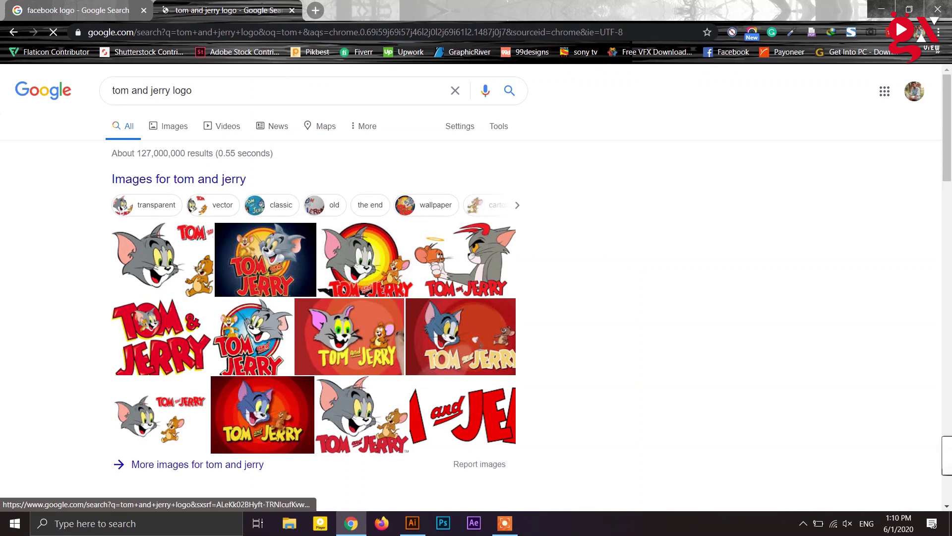
Step: View Lion-Logo.jpg from the desktop in the photo viewer, and close it
{"action": "key", "text": "super+Down"}
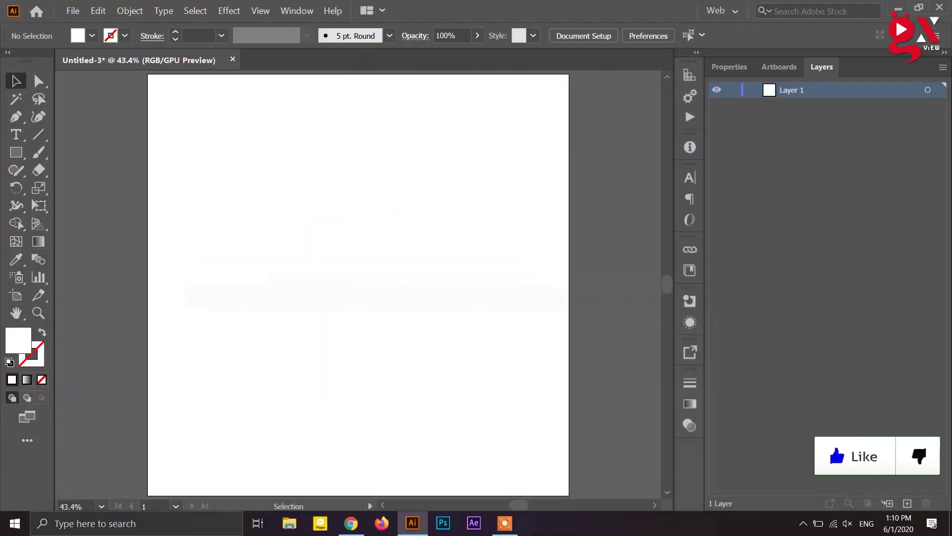
{"action": "left_click", "coordinate": [898, 8]}
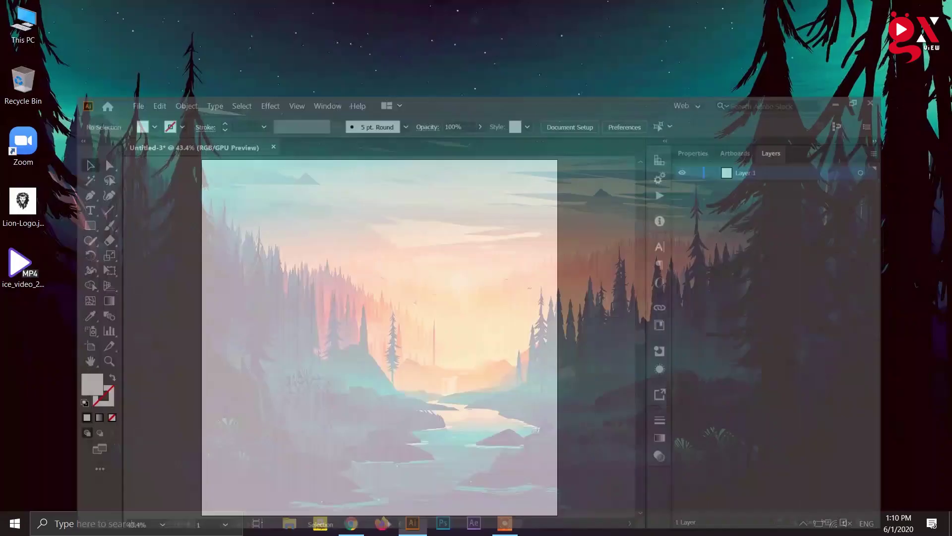
{"action": "double_click", "coordinate": [23, 209]}
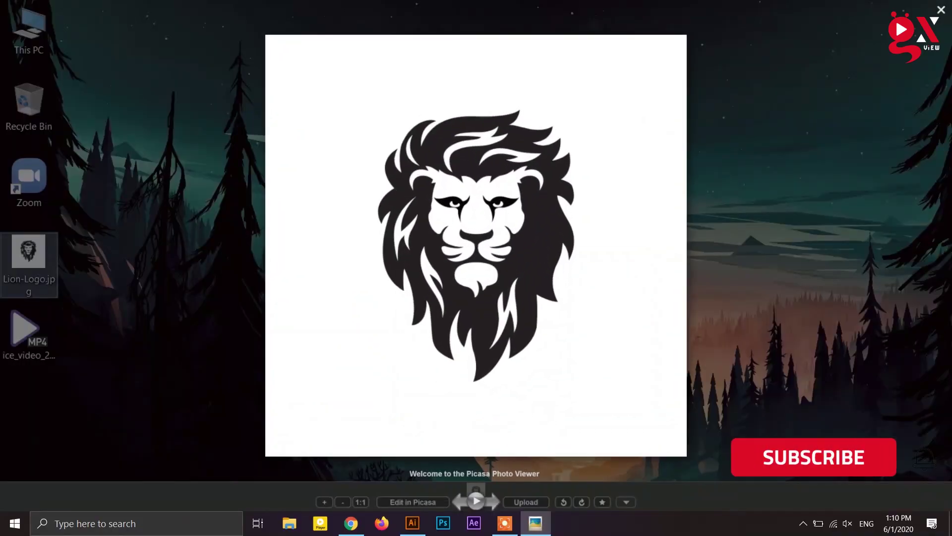
{"action": "key", "text": "Escape"}
Step: Switch to Google Chrome and open the facebook.com logo preview from the image results for "facebook logo"
{"action": "left_click", "coordinate": [350, 523]}
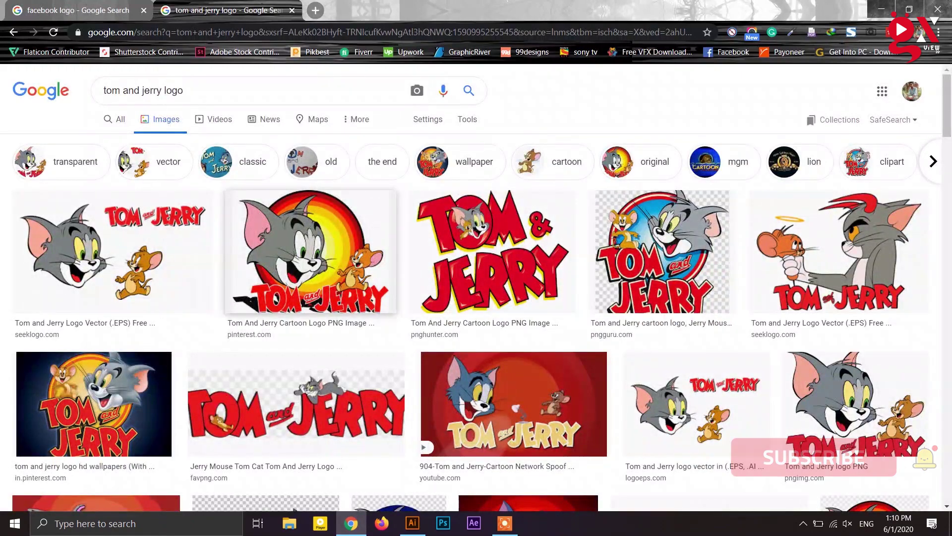
{"action": "left_click", "coordinate": [85, 10]}
{"action": "left_click", "coordinate": [169, 126]}
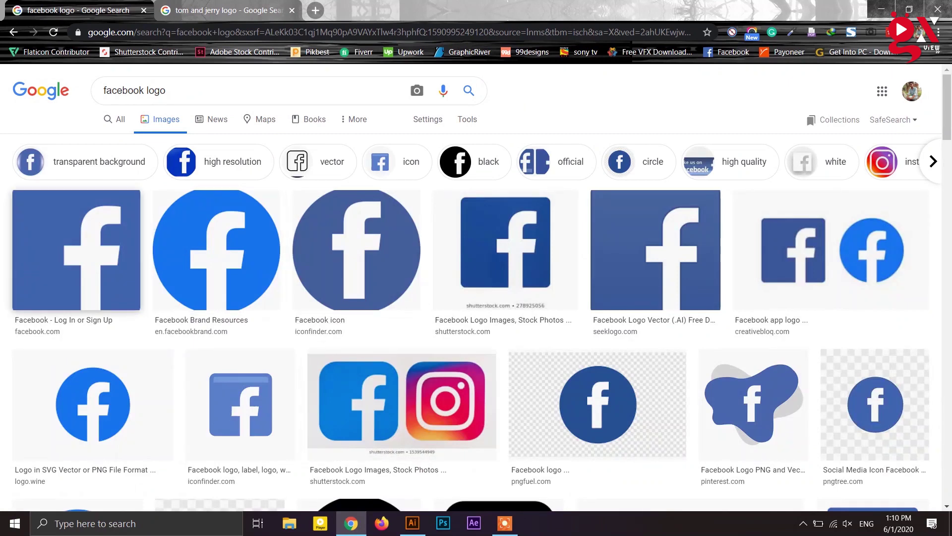
{"action": "left_click", "coordinate": [76, 250]}
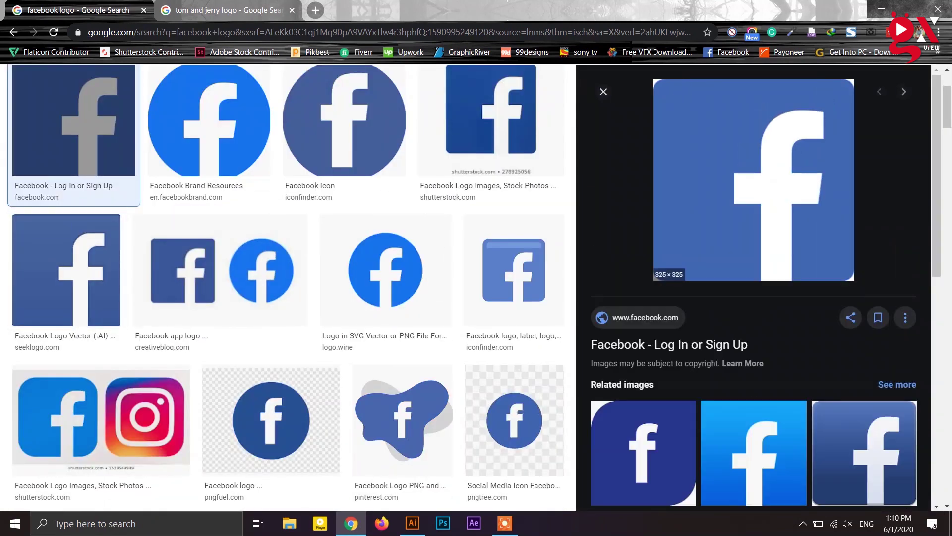
Step: Save the previewed Facebook logo to the Desktop as a PNG named "FB Logo"
{"action": "right_click", "coordinate": [744, 176]}
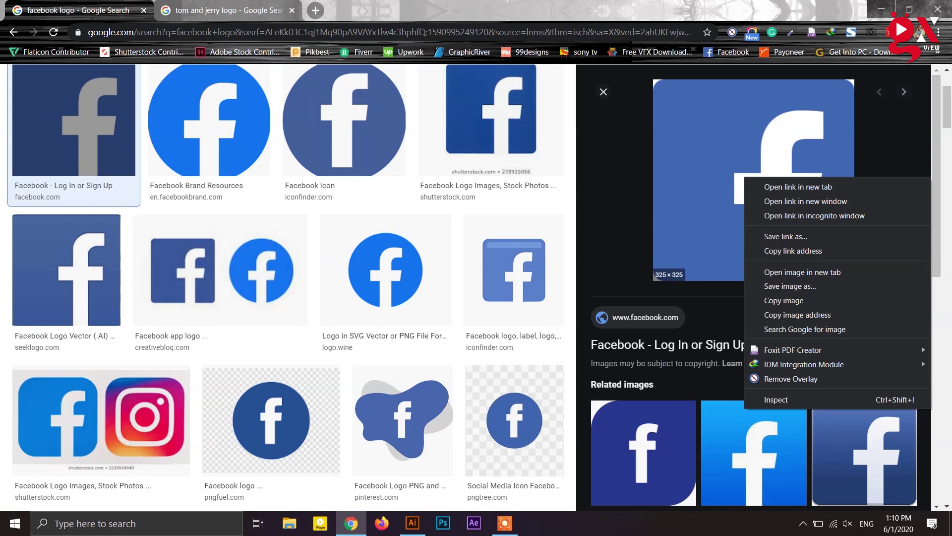
{"action": "left_click", "coordinate": [789, 286]}
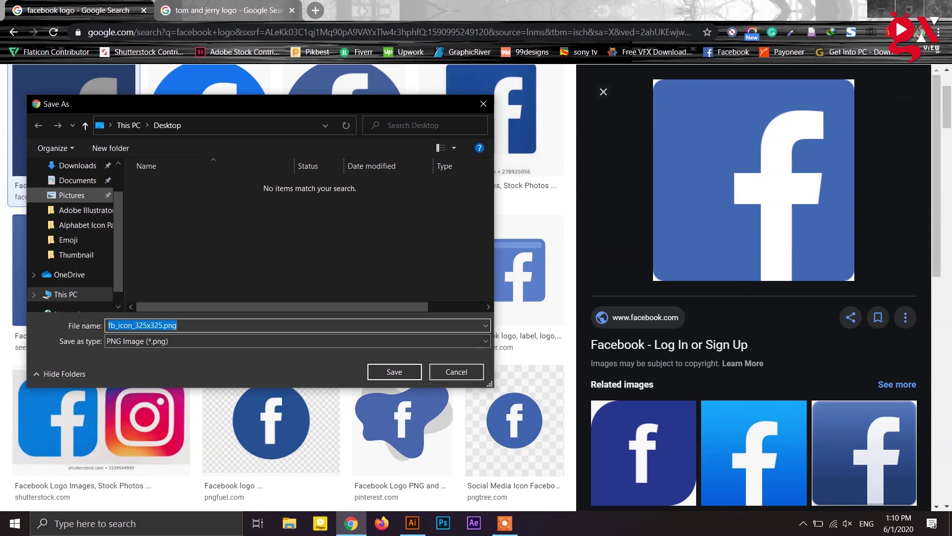
{"action": "key", "text": "ctrl+a"}
{"action": "type", "text": "F"}
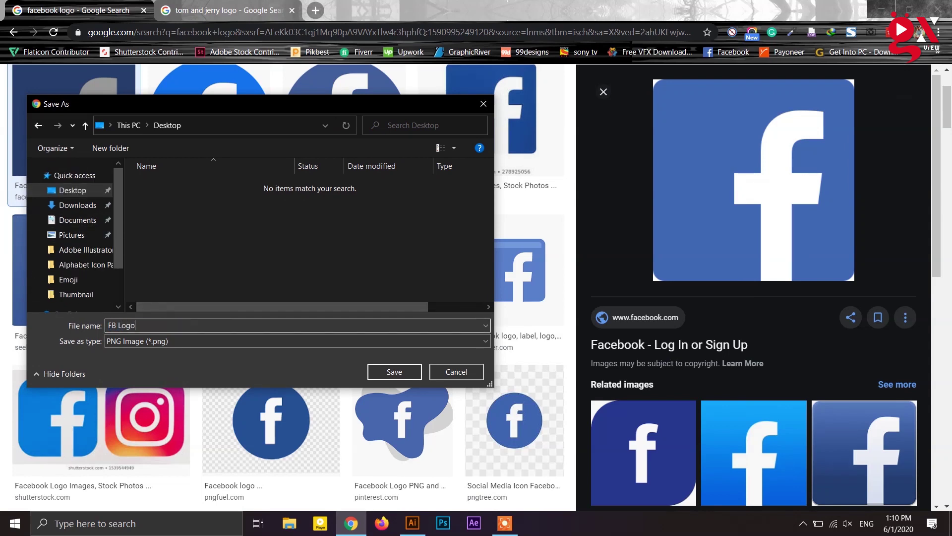
{"action": "key", "text": "Return"}
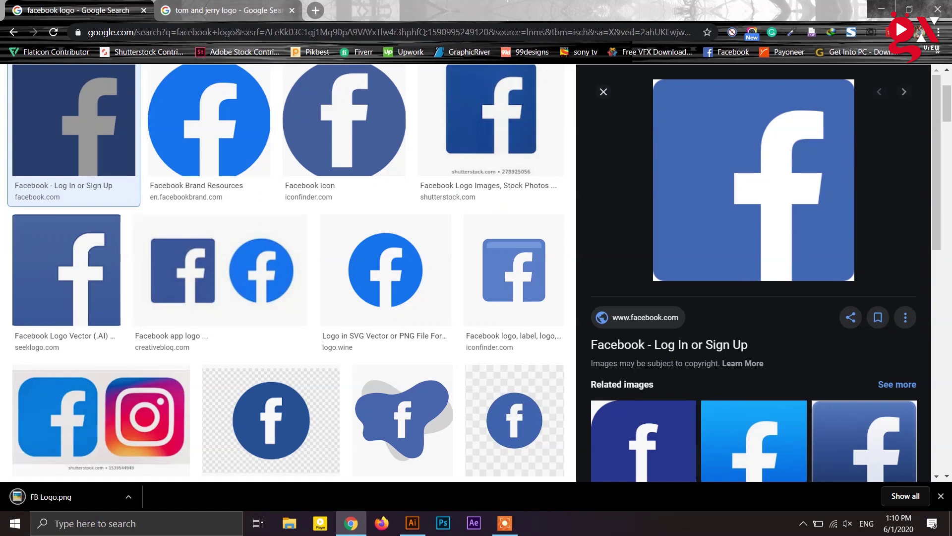
Step: Save the logoeps.com Tom and Jerry logo from the image results to the Desktop as tom-and-jerry-logo-vector.png
{"action": "key", "text": "ctrl+Tab"}
{"action": "left_click", "coordinate": [113, 251]}
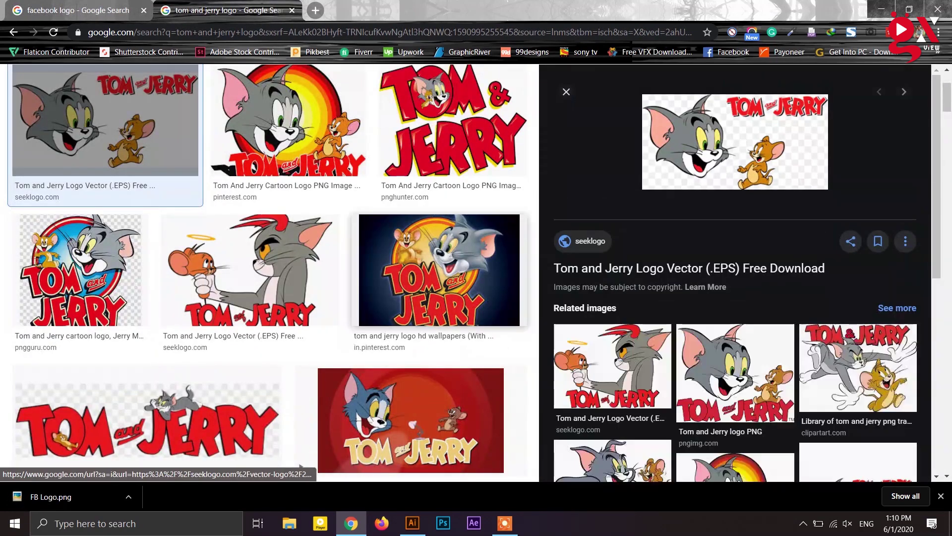
{"action": "scroll", "coordinate": [270, 273], "scroll_direction": "down", "scroll_amount": 6}
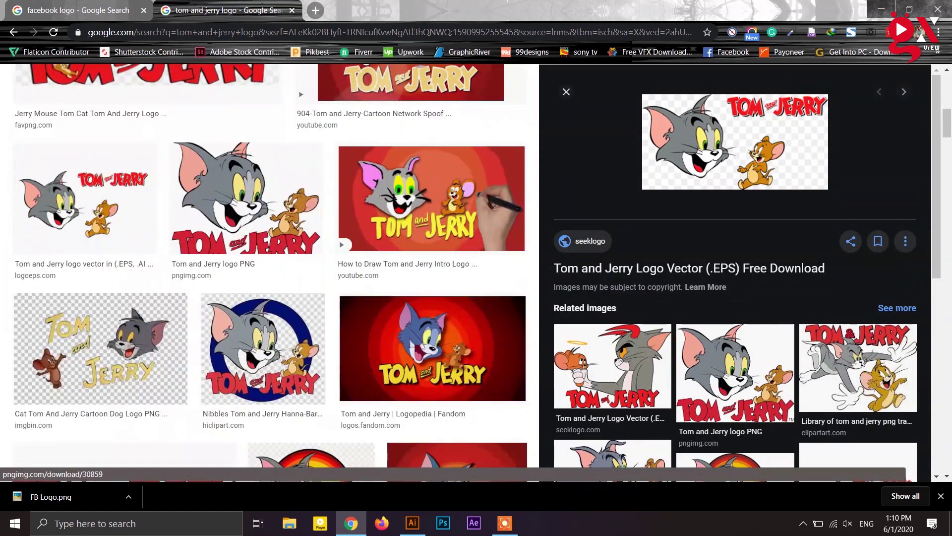
{"action": "left_click", "coordinate": [84, 198]}
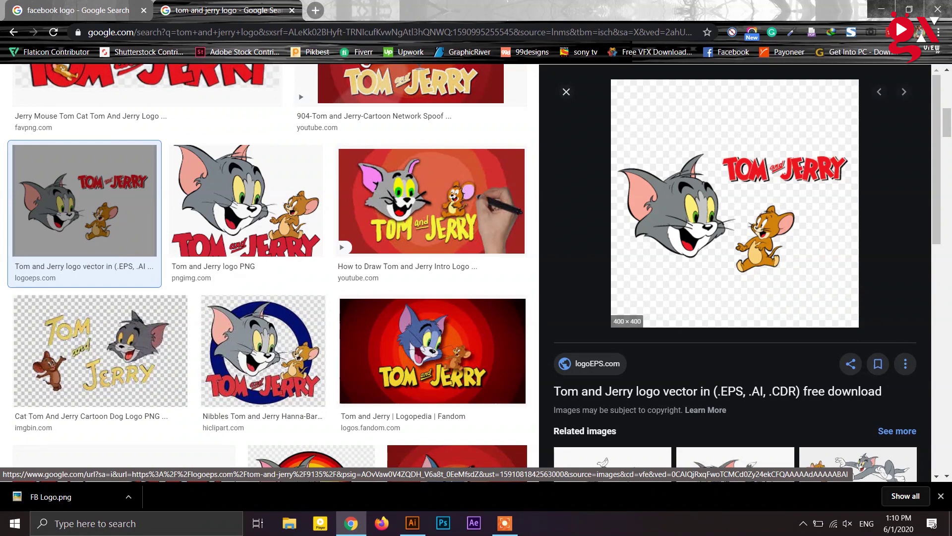
{"action": "right_click", "coordinate": [744, 201]}
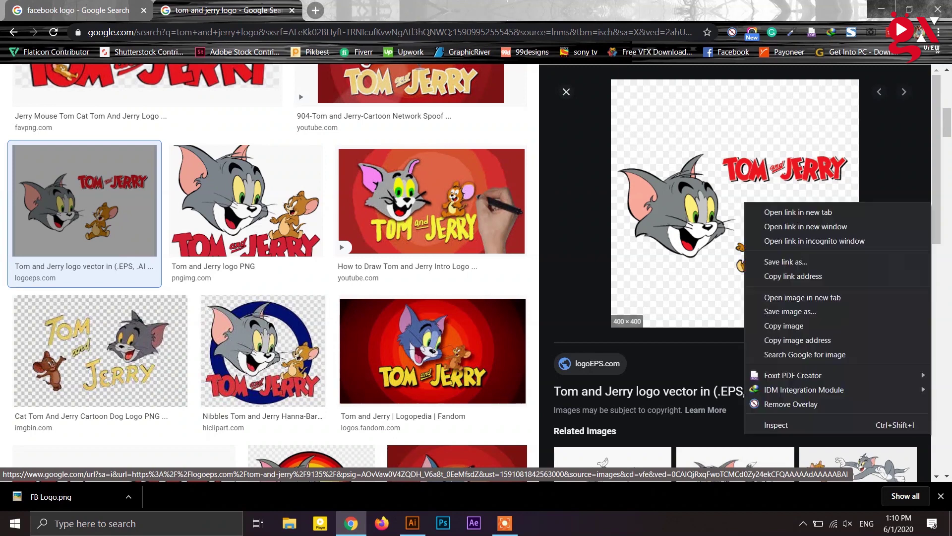
{"action": "left_click", "coordinate": [773, 310]}
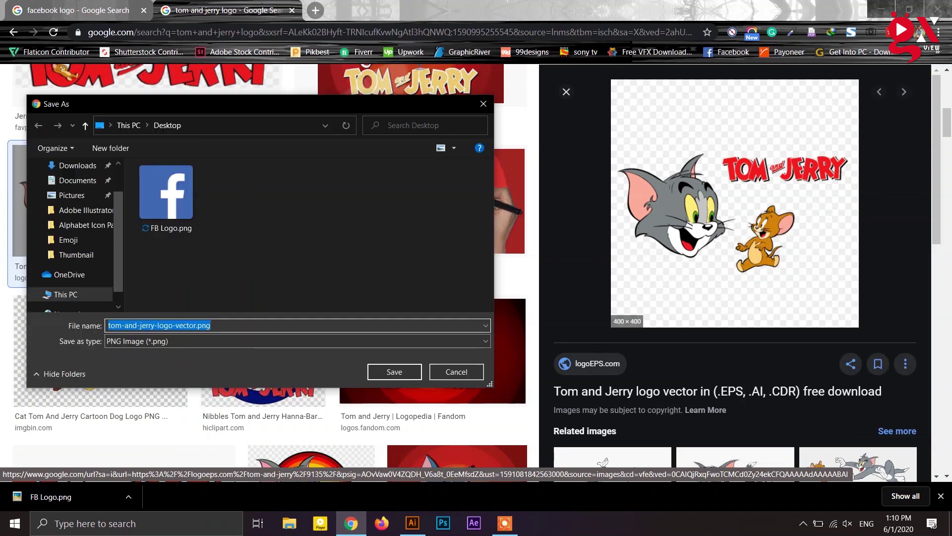
{"action": "key", "text": "Return"}
Step: Save the pluspng.com picture of Tom and Jerry together to the Desktop under its suggested PNG name
{"action": "scroll", "coordinate": [268, 248], "scroll_direction": "down", "scroll_amount": 3}
{"action": "scroll", "coordinate": [268, 265], "scroll_direction": "down", "scroll_amount": 5}
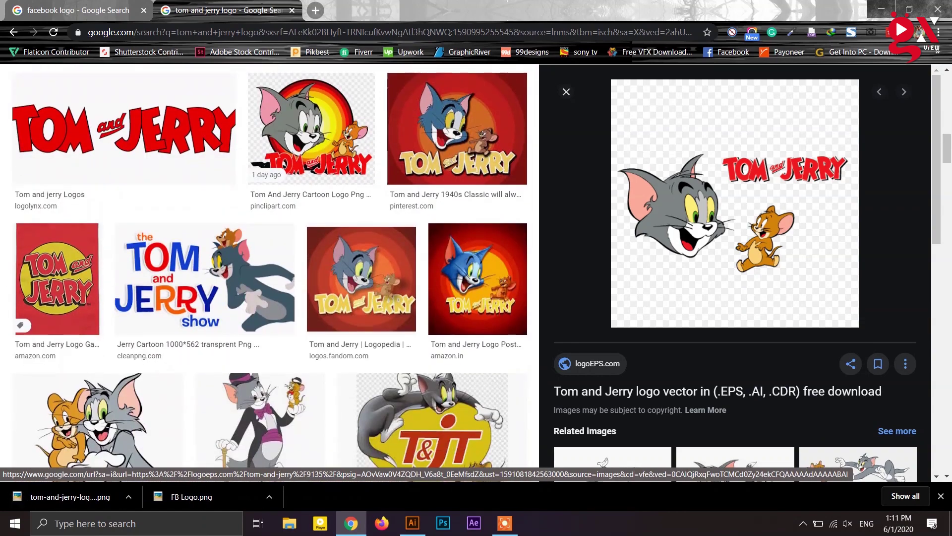
{"action": "scroll", "coordinate": [269, 273], "scroll_direction": "down", "scroll_amount": 2}
{"action": "left_click", "coordinate": [98, 304]}
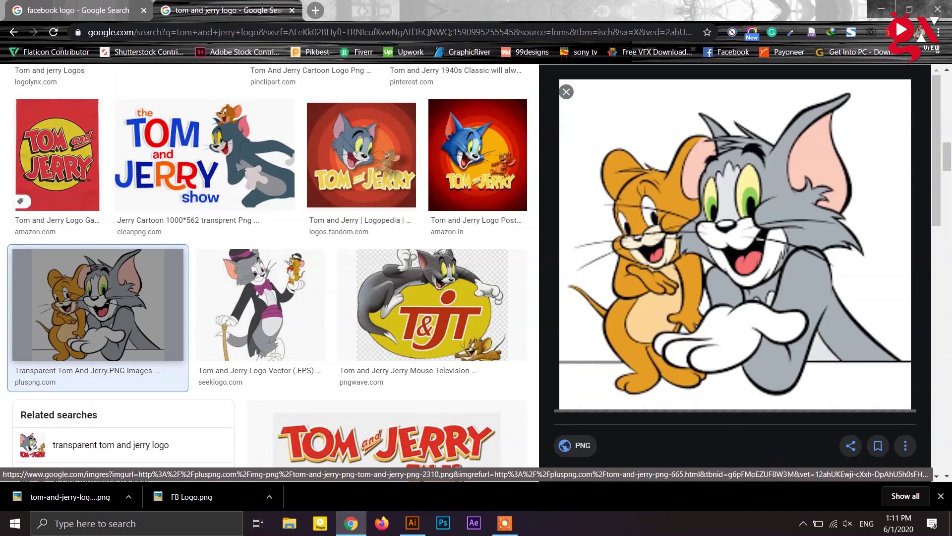
{"action": "right_click", "coordinate": [766, 185]}
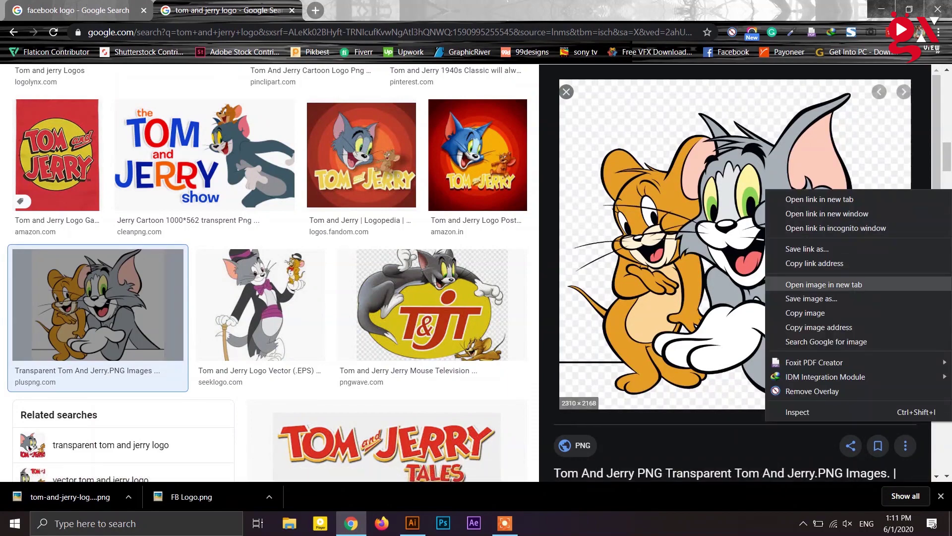
{"action": "left_click", "coordinate": [811, 298]}
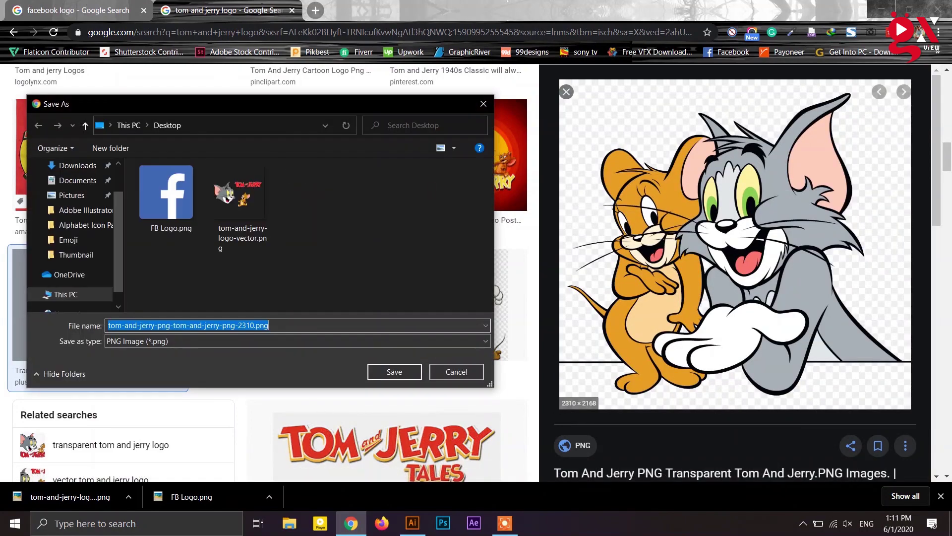
{"action": "key", "text": "Return"}
Step: Save the black-and-white Tom and Jerry coloring page from pinterest.com to the Desktop under its suggested name
{"action": "scroll", "coordinate": [268, 273], "scroll_direction": "down", "scroll_amount": 8}
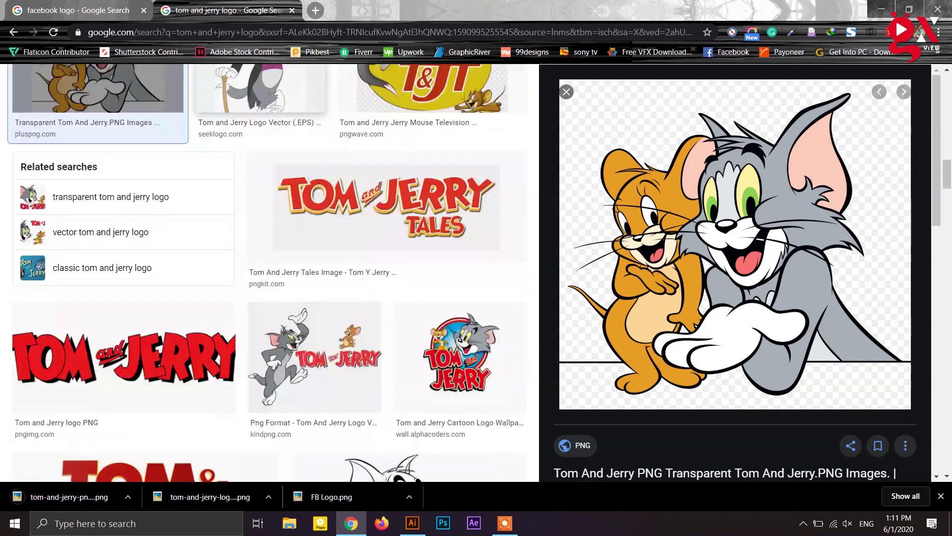
{"action": "scroll", "coordinate": [409, 258], "scroll_direction": "down", "scroll_amount": 7}
{"action": "scroll", "coordinate": [410, 258], "scroll_direction": "up", "scroll_amount": 5}
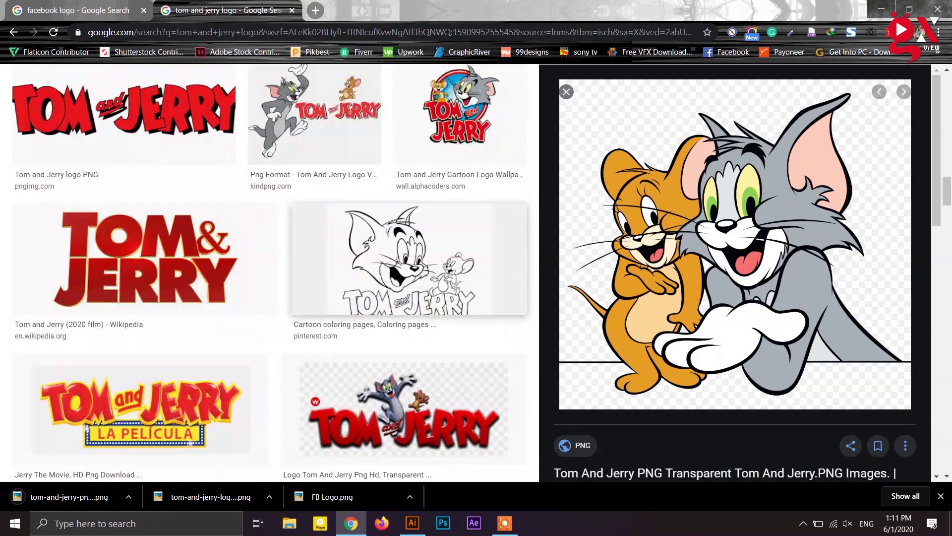
{"action": "left_click", "coordinate": [409, 258]}
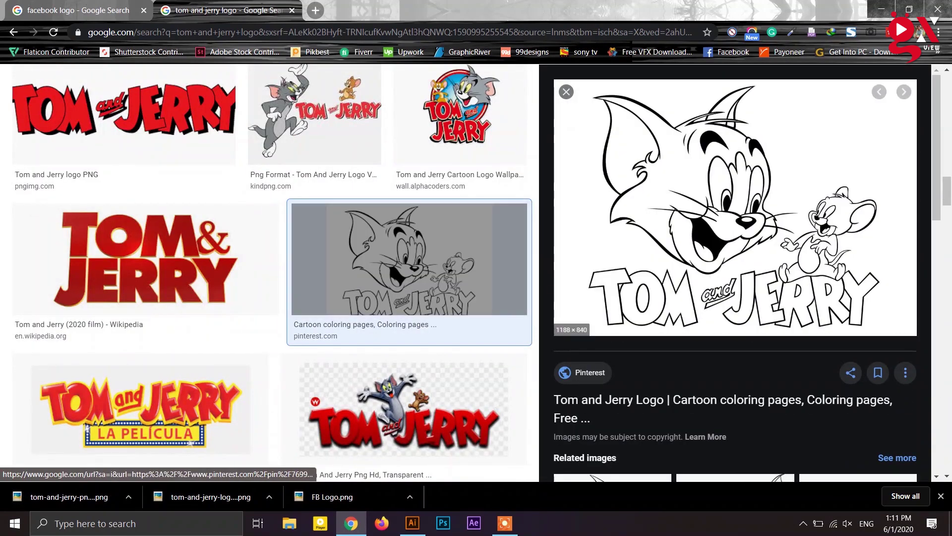
{"action": "right_click", "coordinate": [765, 183]}
{"action": "left_click", "coordinate": [811, 293]}
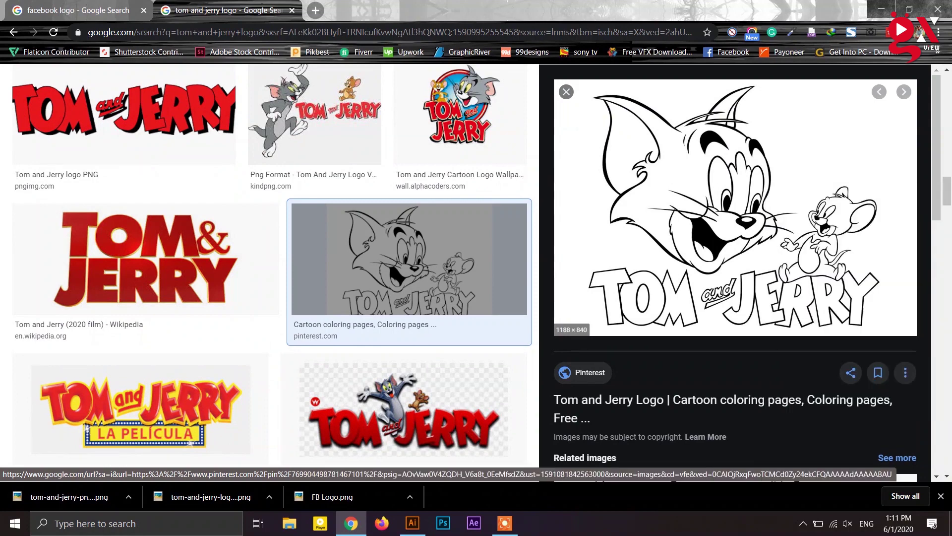
{"action": "key", "text": "Return"}
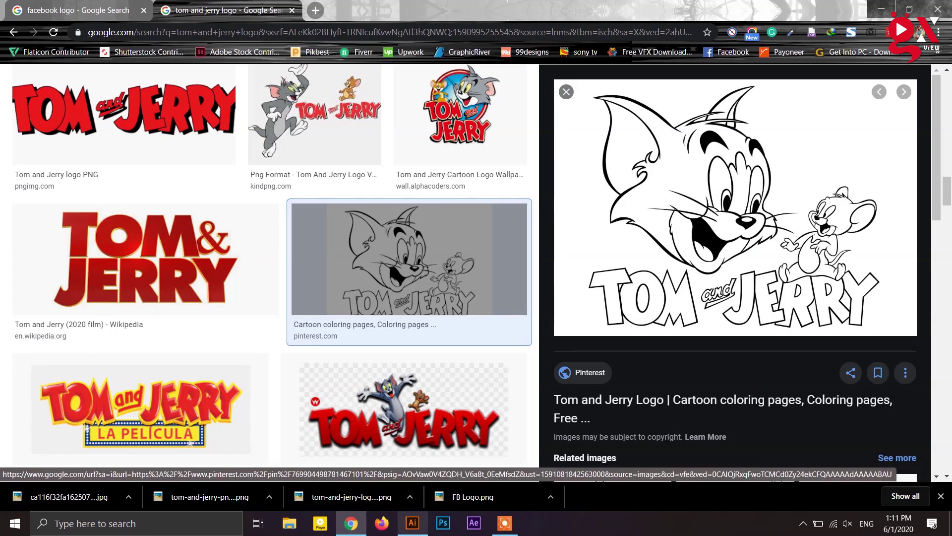
Step: Switch to Adobe Illustrator and close the blank Untitled-3 document without saving it
{"action": "left_click", "coordinate": [412, 523]}
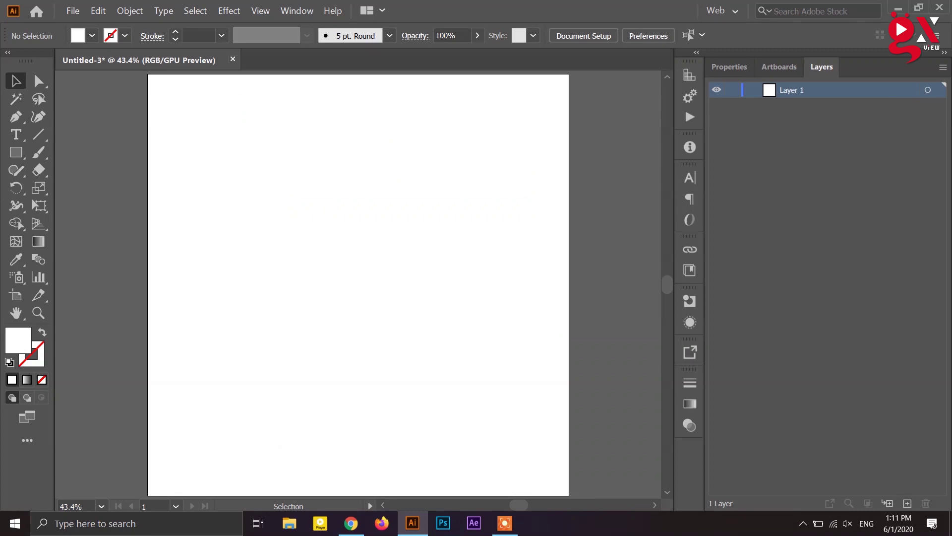
{"action": "left_click", "coordinate": [233, 59]}
{"action": "left_click", "coordinate": [549, 281]}
Step: Open FB Logo.png from the desktop in Illustrator
{"action": "key", "text": "alt+Tab"}
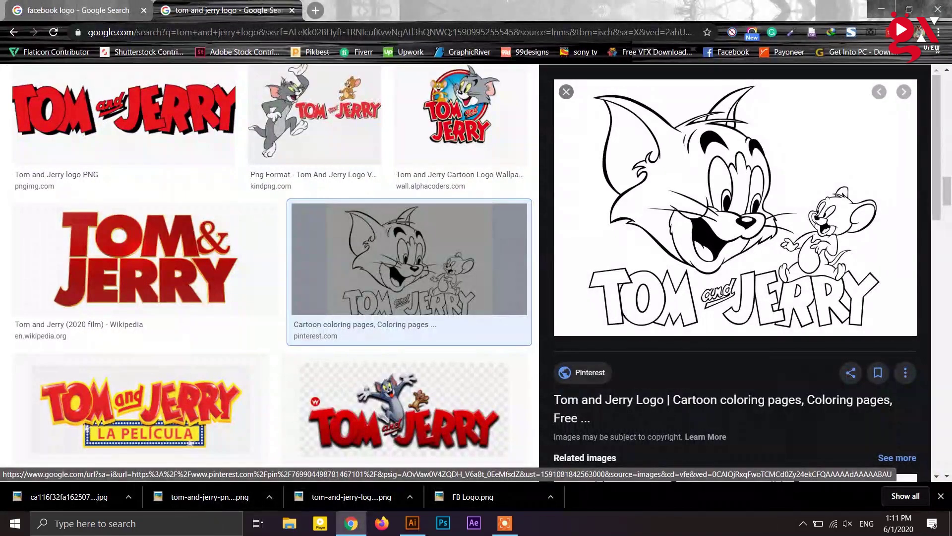
{"action": "key", "text": "super+d"}
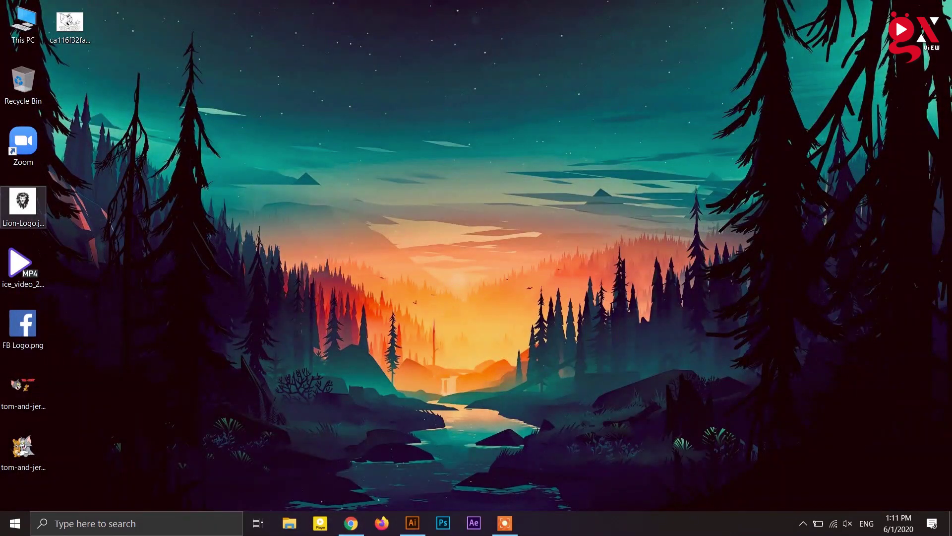
{"action": "left_click_drag", "start_coordinate": [23, 324], "coordinate": [342, 320]}
Step: Open tom-and-jerry-logo-vector.png from the desktop in Illustrator as a separate document
{"action": "left_click", "coordinate": [898, 7]}
{"action": "left_click", "coordinate": [23, 203]}
{"action": "double_click", "coordinate": [23, 203]}
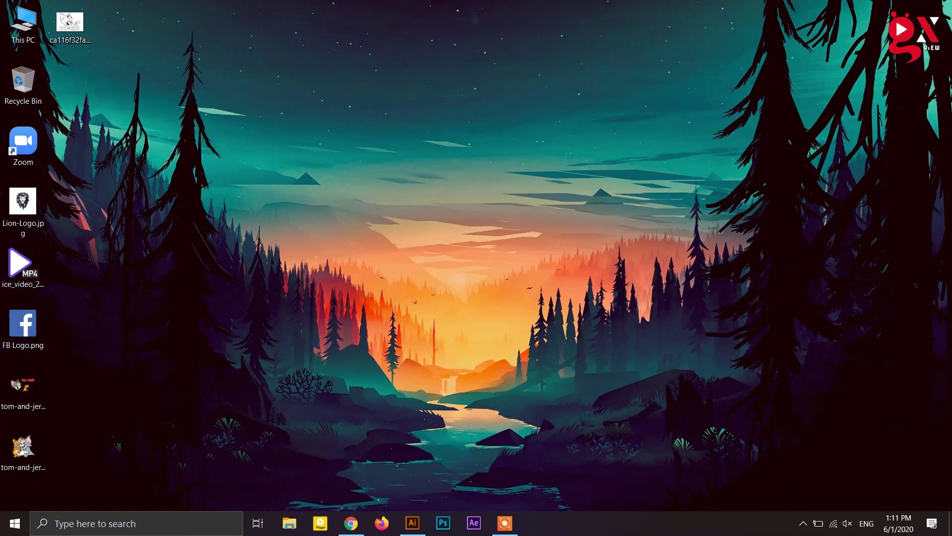
{"action": "left_click_drag", "start_coordinate": [23, 387], "coordinate": [376, 62]}
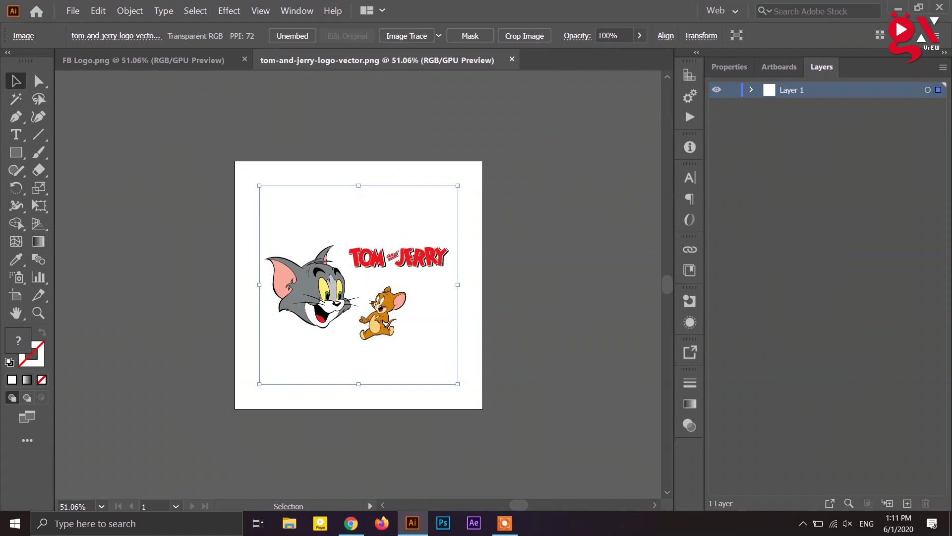
Step: Open the coloring-page JPG, tom-and-jerry-png-tom-and-jerry-png-2310.png and Lion-Logo.jpg from the desktop as separate Illustrator documents
{"action": "left_click", "coordinate": [897, 8]}
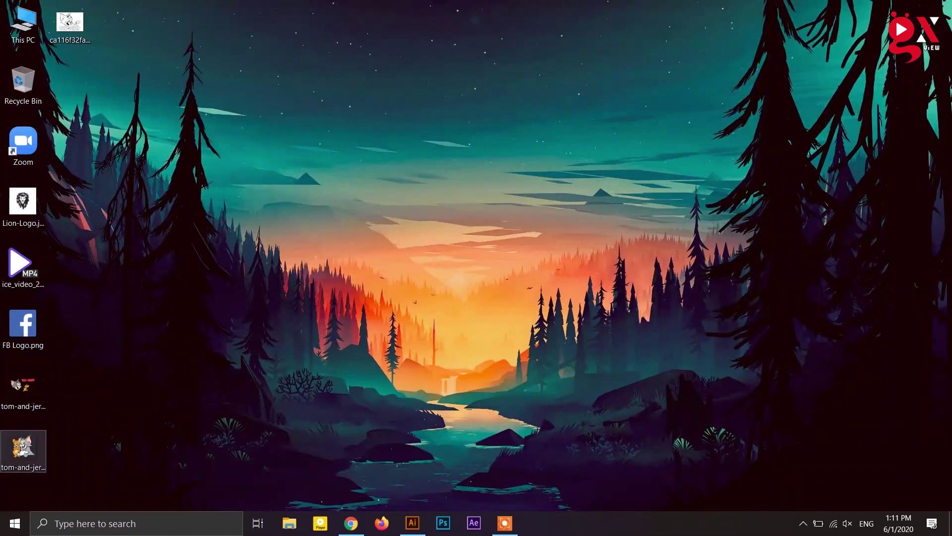
{"action": "left_click_drag", "start_coordinate": [69, 22], "coordinate": [560, 66]}
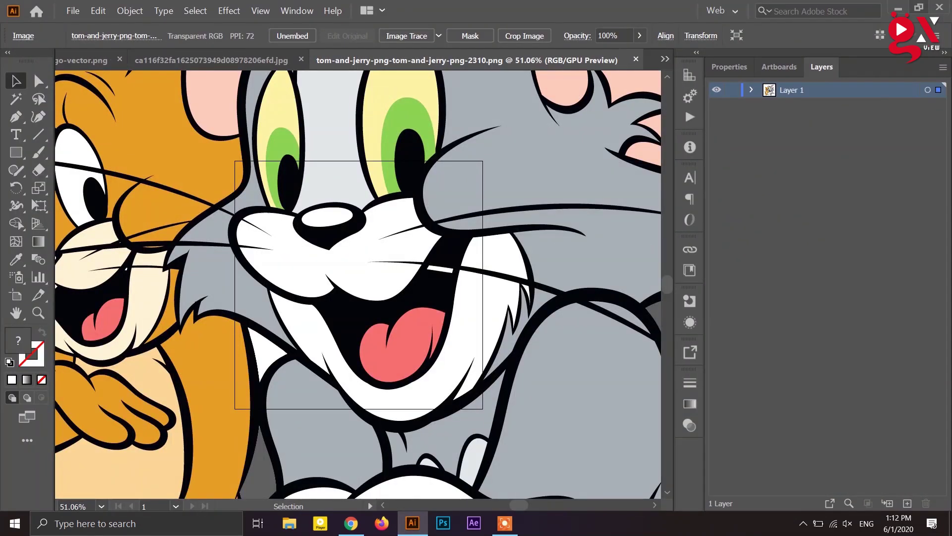
{"action": "left_click", "coordinate": [898, 8]}
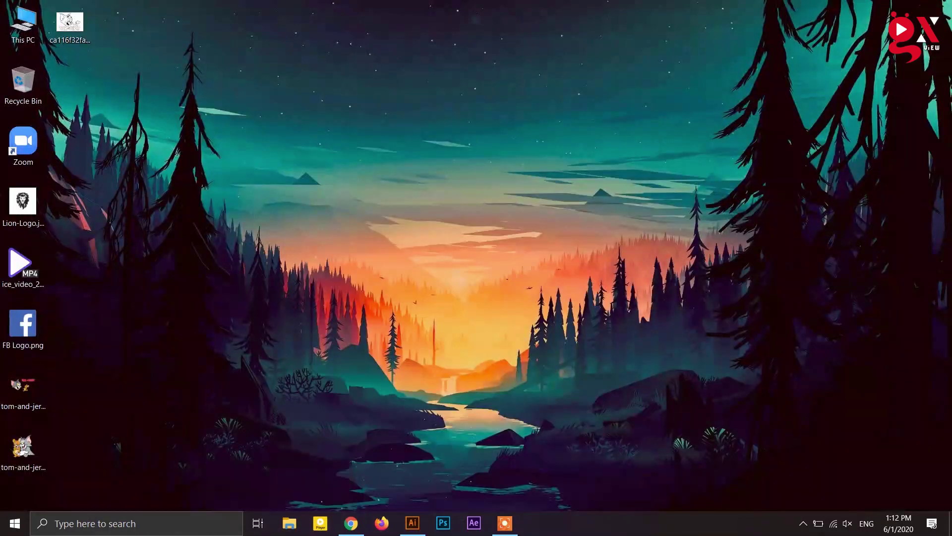
{"action": "left_click_drag", "start_coordinate": [22, 201], "coordinate": [649, 53]}
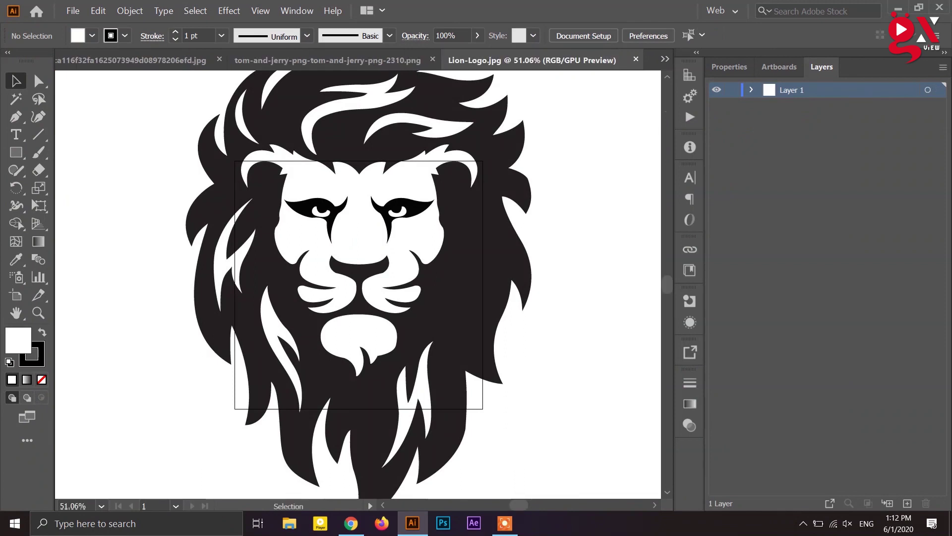
Step: Bring the FB Logo.png document to the front and deselect its image
{"action": "left_click", "coordinate": [665, 59]}
{"action": "left_click", "coordinate": [704, 61]}
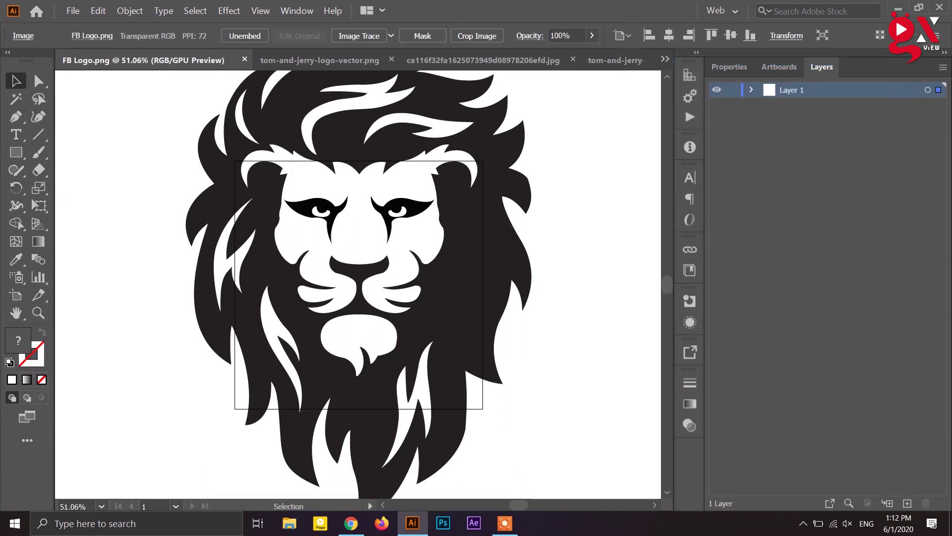
{"action": "key", "text": "ctrl+shift+a"}
{"action": "scroll", "coordinate": [416, 322], "scroll_direction": "up", "scroll_amount": 1}
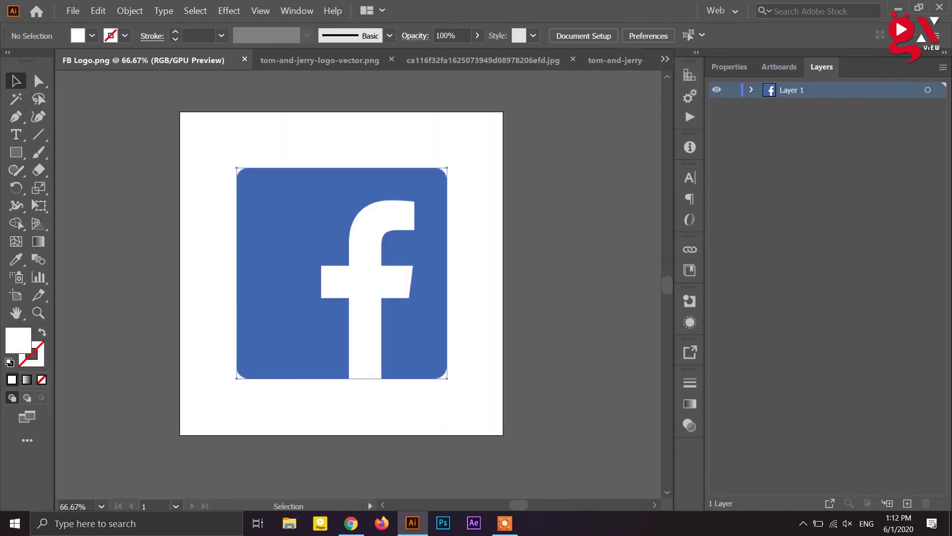
Step: Fit the artboard in the window, select the Facebook logo image and display its properties
{"action": "left_click", "coordinate": [416, 321]}
{"action": "key", "text": "ctrl+0"}
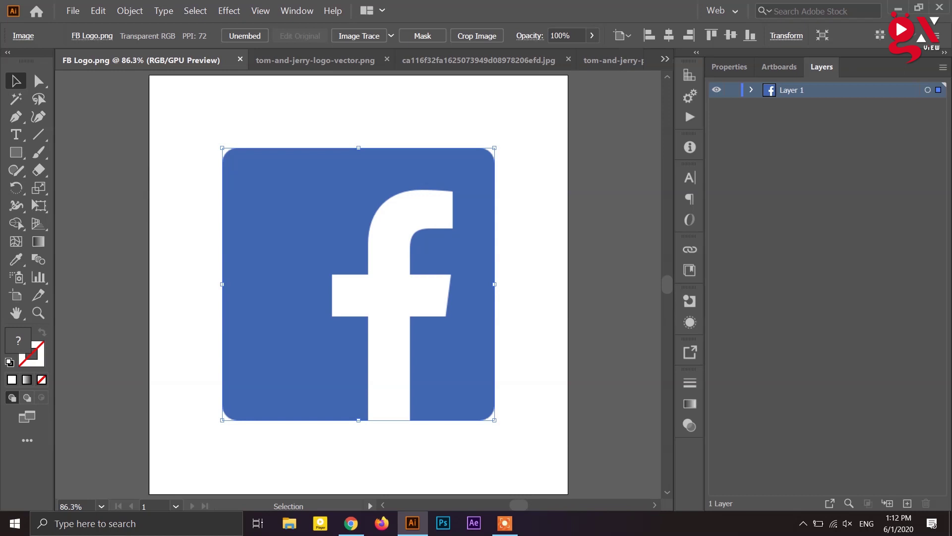
{"action": "key", "text": "ctrl+shift+a"}
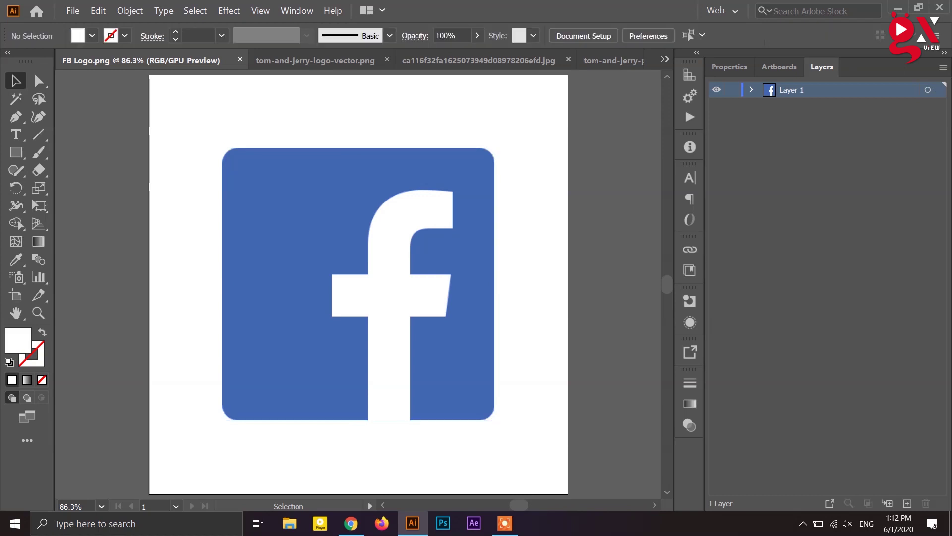
{"action": "key", "text": "ctrl+a"}
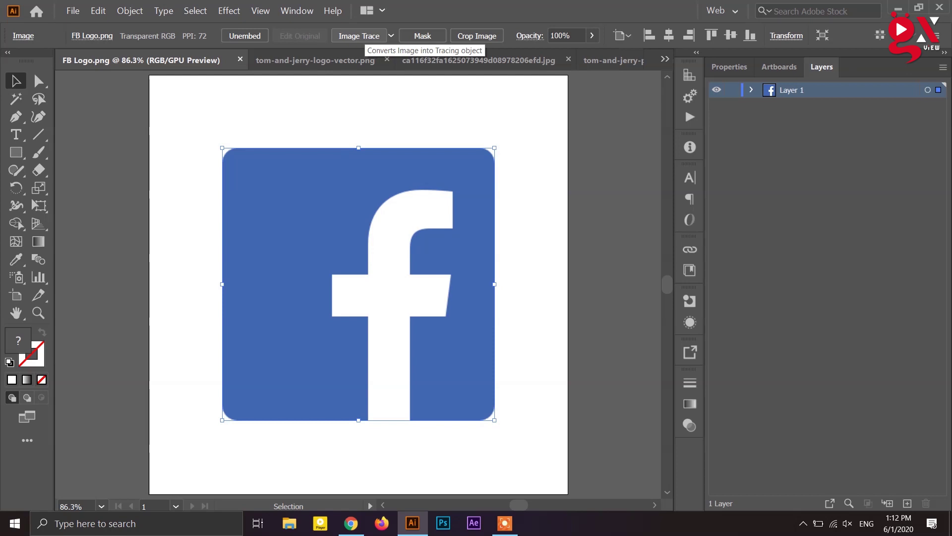
{"action": "left_click", "coordinate": [297, 11]}
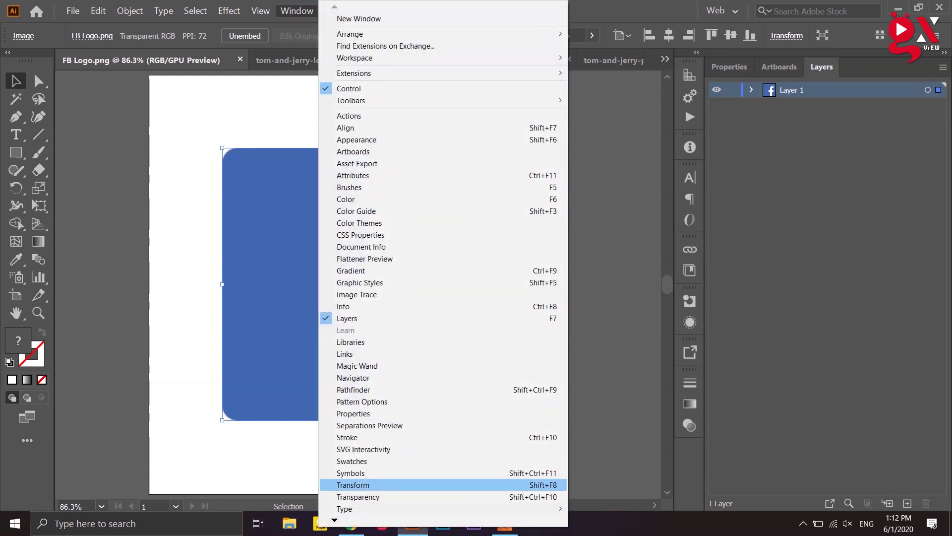
{"action": "mouse_move", "coordinate": [334, 520]}
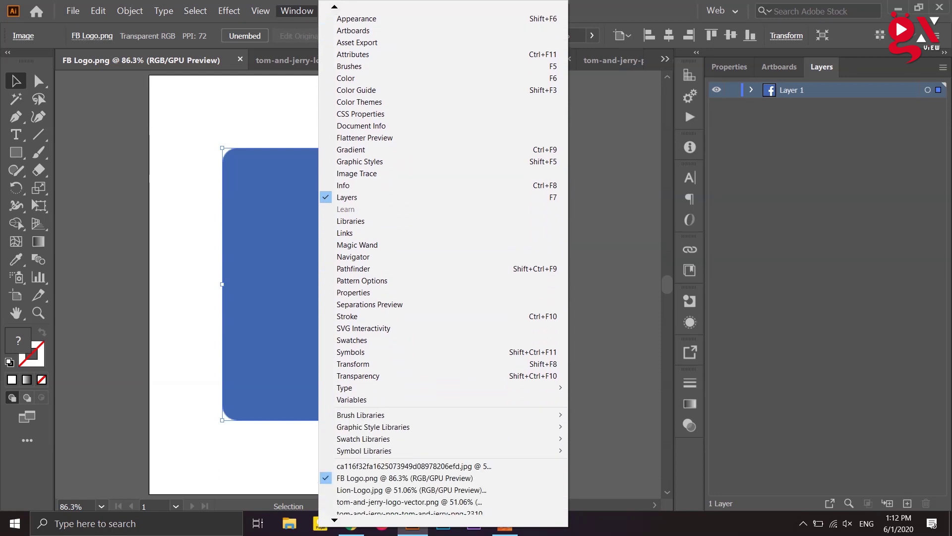
{"action": "left_click", "coordinate": [353, 292]}
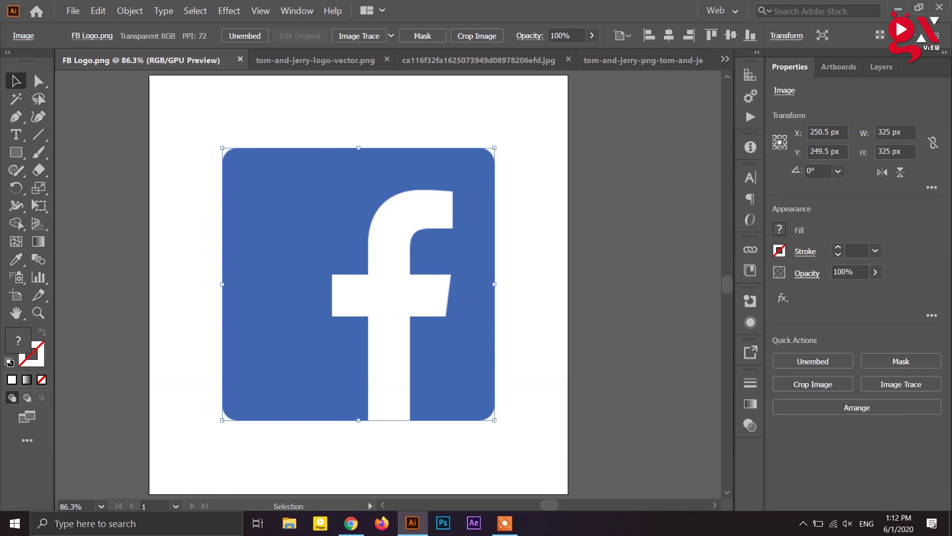
{"action": "key", "text": "ctrl+shift+a"}
{"action": "key", "text": "ctrl+a"}
{"action": "left_click", "coordinate": [130, 11]}
{"action": "mouse_move", "coordinate": [151, 352]}
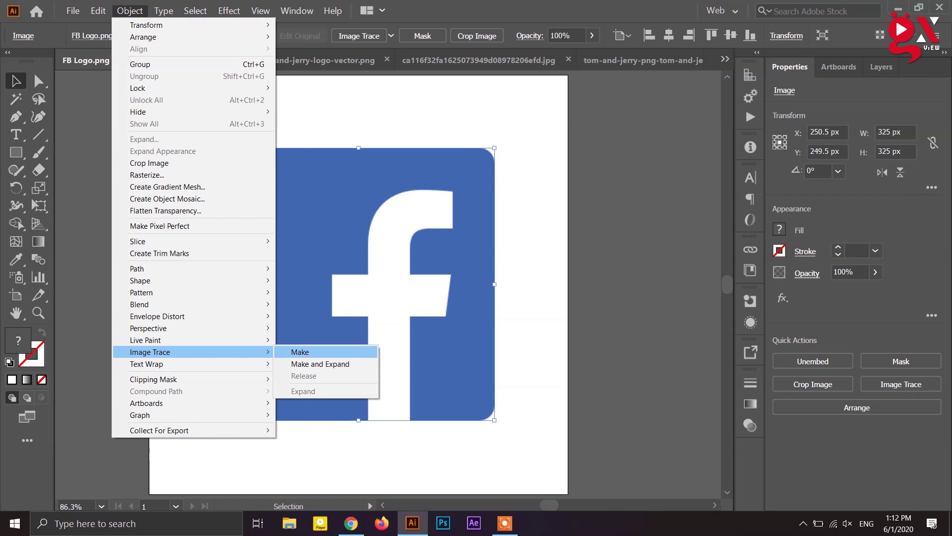
{"action": "left_click", "coordinate": [300, 352]}
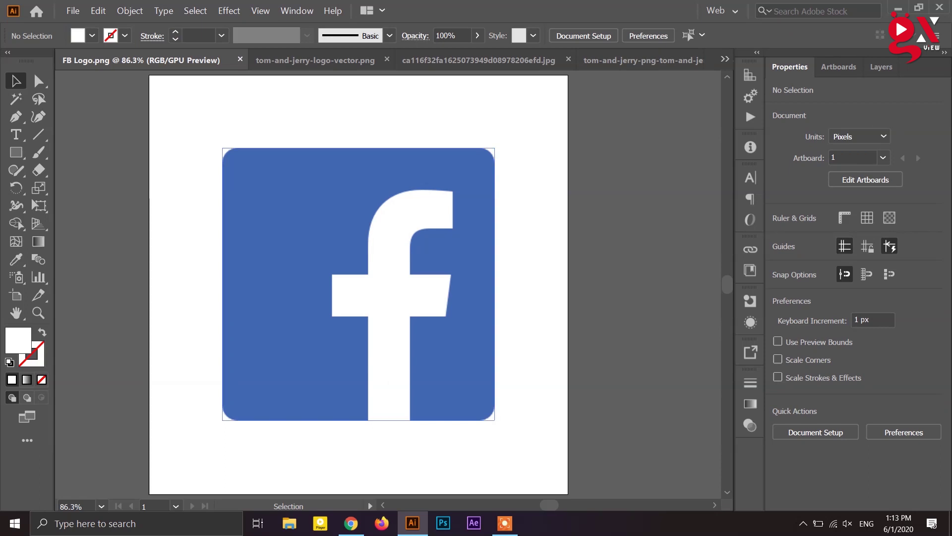
{"action": "left_click", "coordinate": [358, 284]}
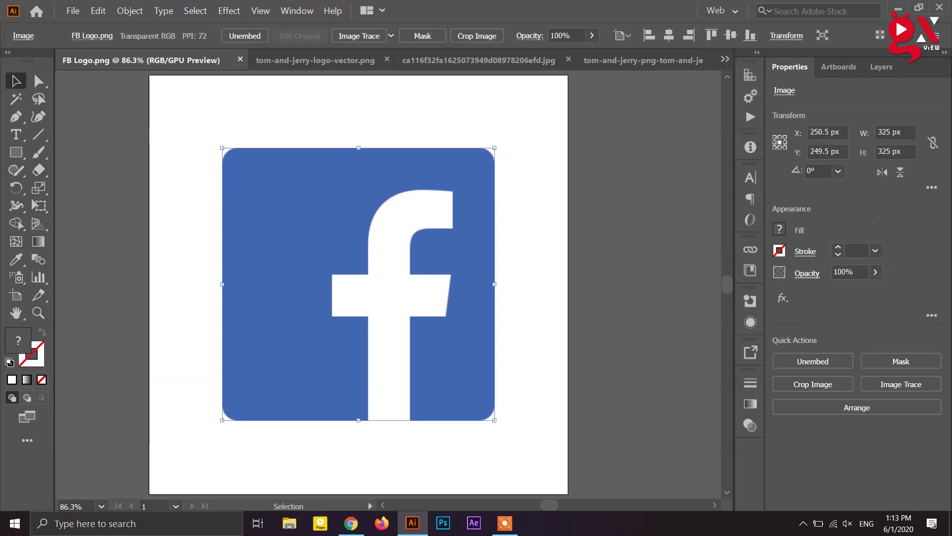
{"action": "left_click", "coordinate": [130, 10]}
{"action": "left_click", "coordinate": [531, 347]}
Step: Image-trace the Facebook logo with the [Default] preset
{"action": "left_click", "coordinate": [358, 284]}
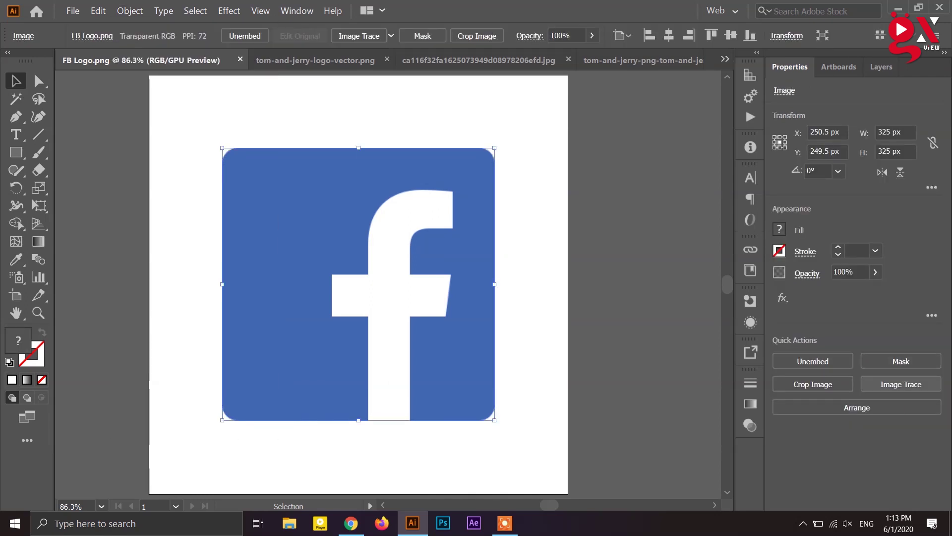
{"action": "left_click", "coordinate": [901, 383]}
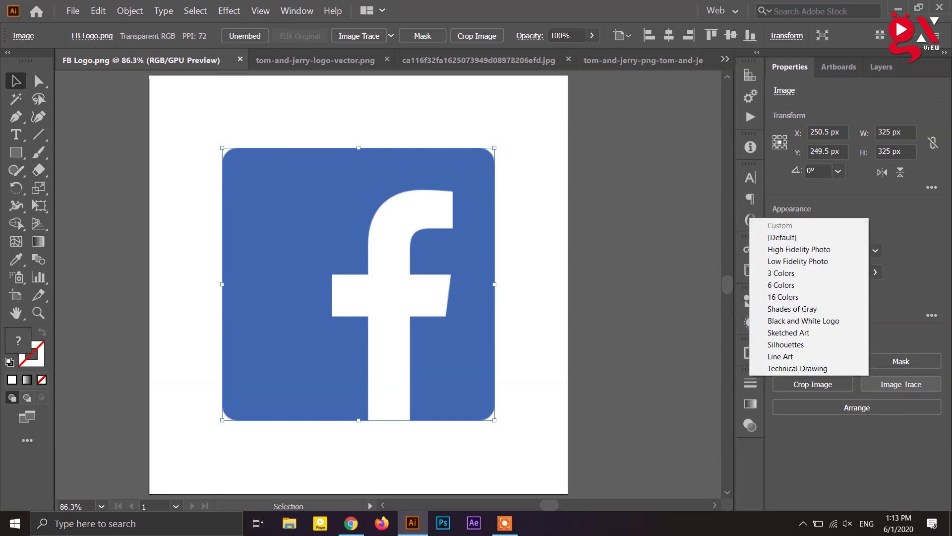
{"action": "left_click", "coordinate": [782, 237]}
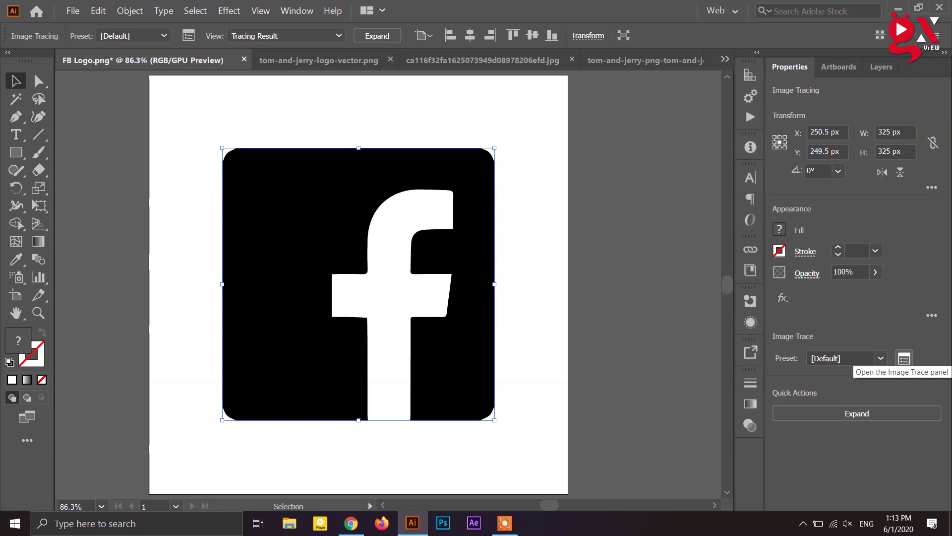
Step: Bring up the full Image Trace settings and place them clear of the Facebook logo
{"action": "left_click", "coordinate": [297, 10]}
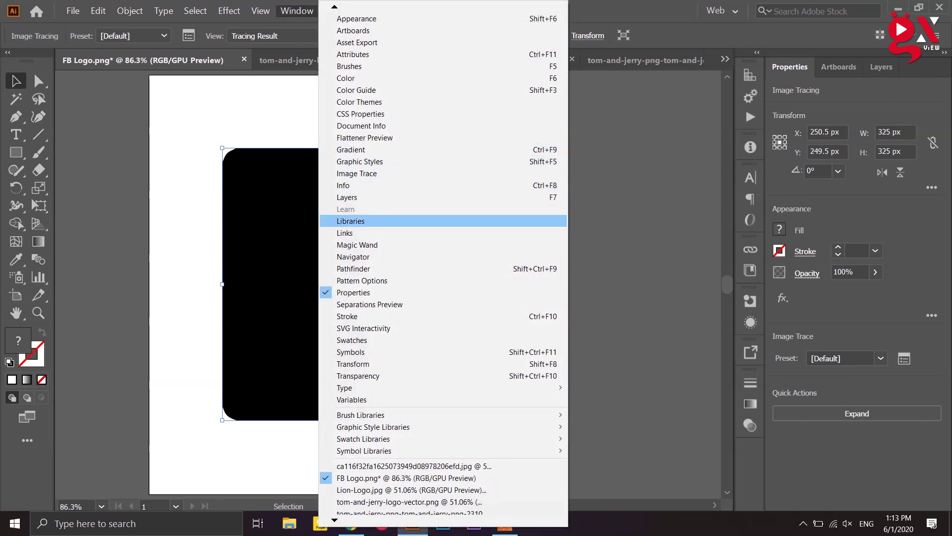
{"action": "left_click", "coordinate": [357, 173]}
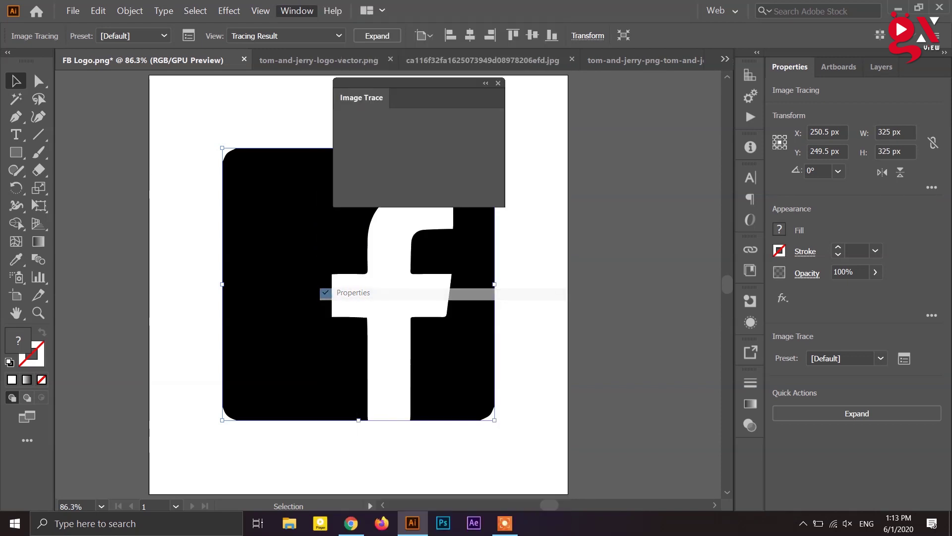
{"action": "left_click_drag", "start_coordinate": [427, 83], "coordinate": [612, 93]}
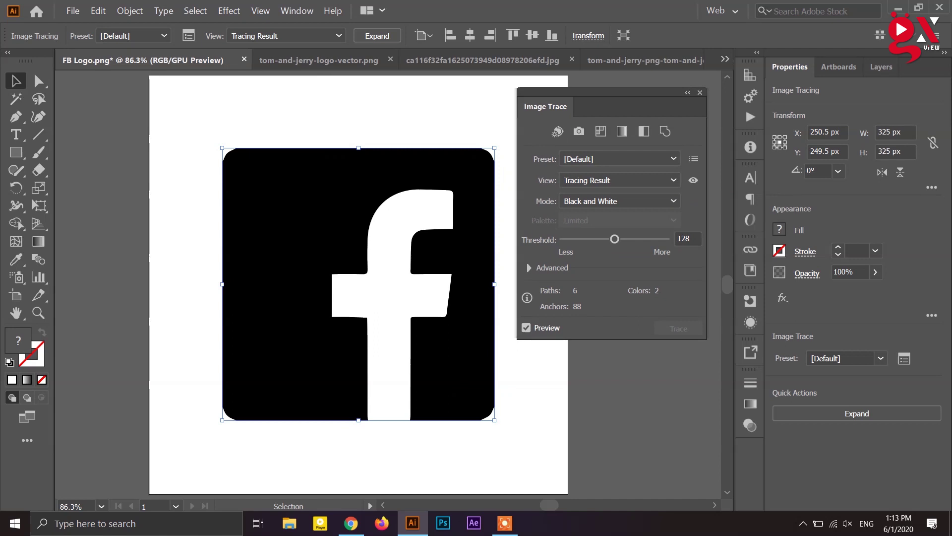
{"action": "left_click", "coordinate": [619, 159]}
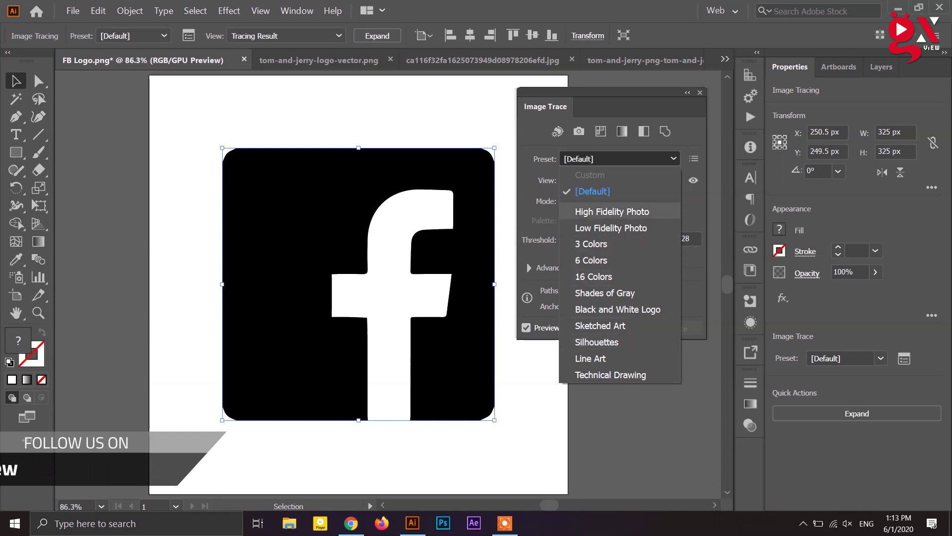
{"action": "key", "text": "Escape"}
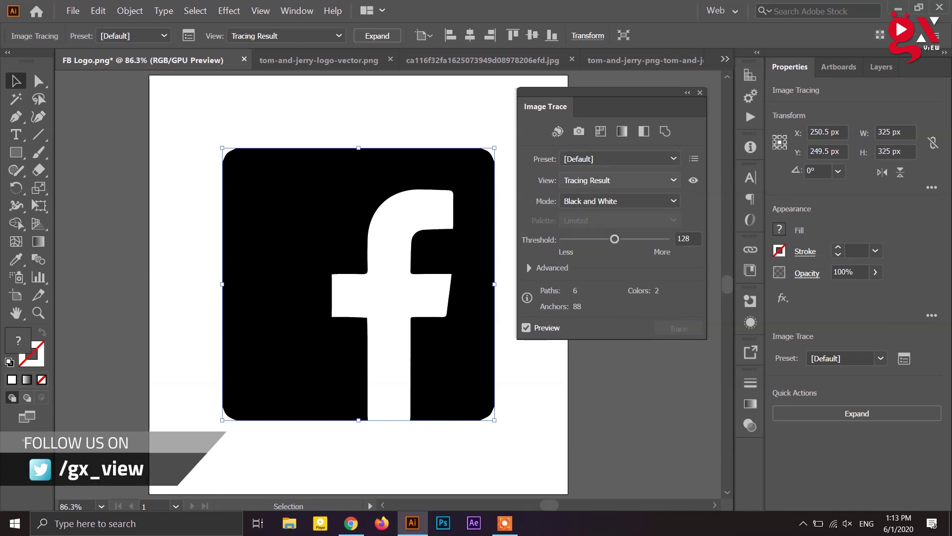
Step: Inspect the traced logo in the Outlines view and in the Source Image view
{"action": "left_click", "coordinate": [618, 180]}
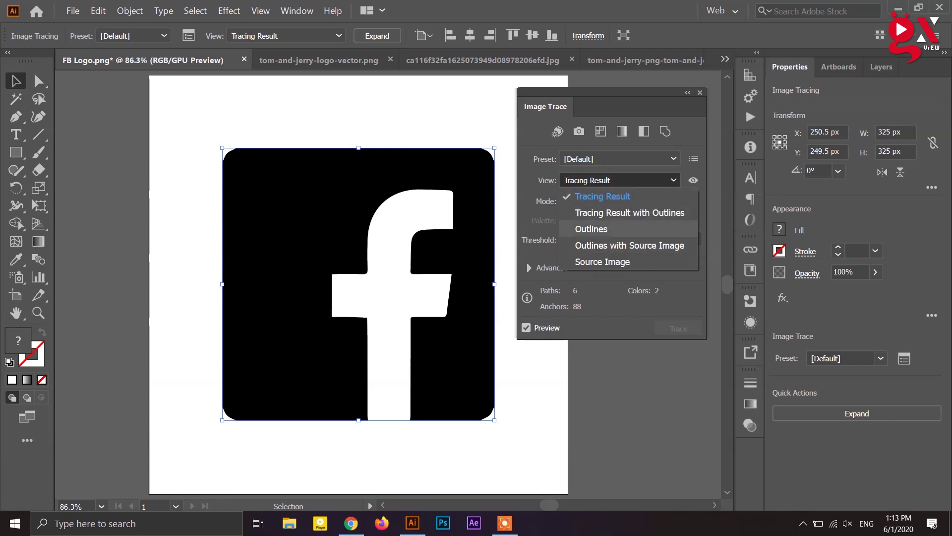
{"action": "left_click", "coordinate": [591, 229]}
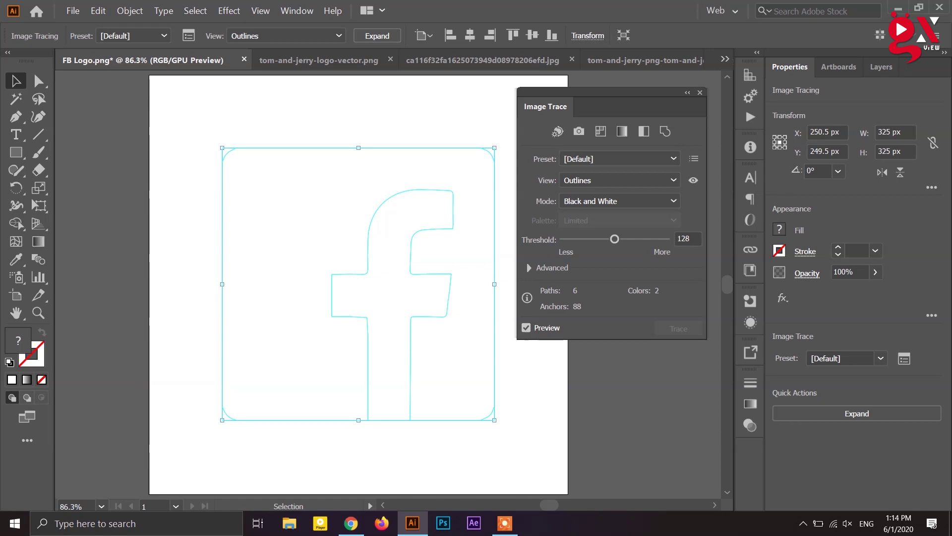
{"action": "left_click", "coordinate": [620, 201]}
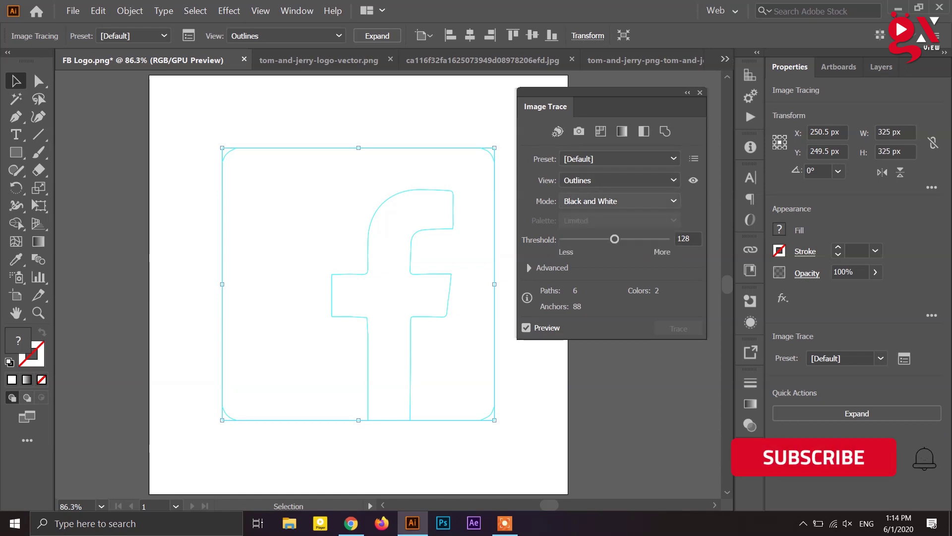
{"action": "left_click", "coordinate": [620, 180]}
{"action": "key", "text": "Down"}
{"action": "key", "text": "Down"}
{"action": "key", "text": "Down"}
{"action": "key", "text": "Down"}
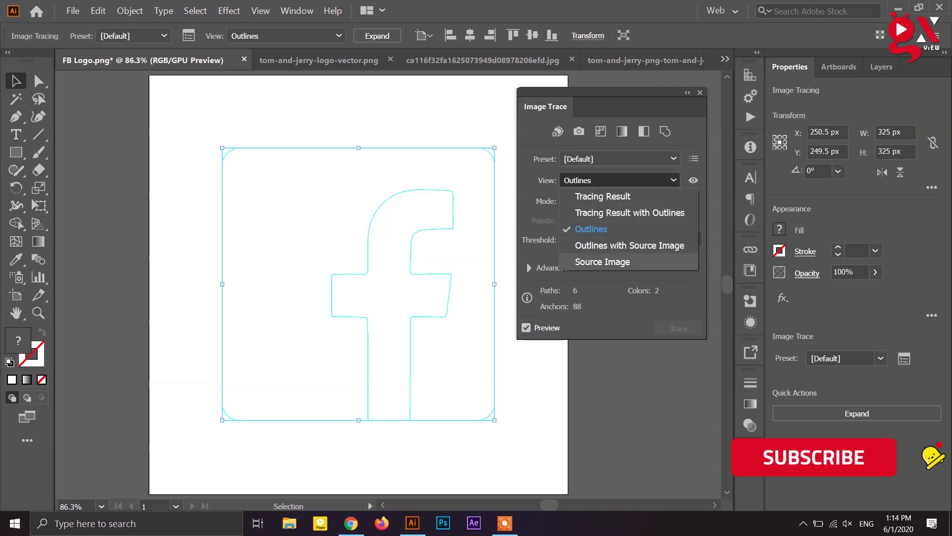
{"action": "key", "text": "Return"}
Step: Return the traced logo's display to the Tracing Result view
{"action": "key", "text": "alt+Down"}
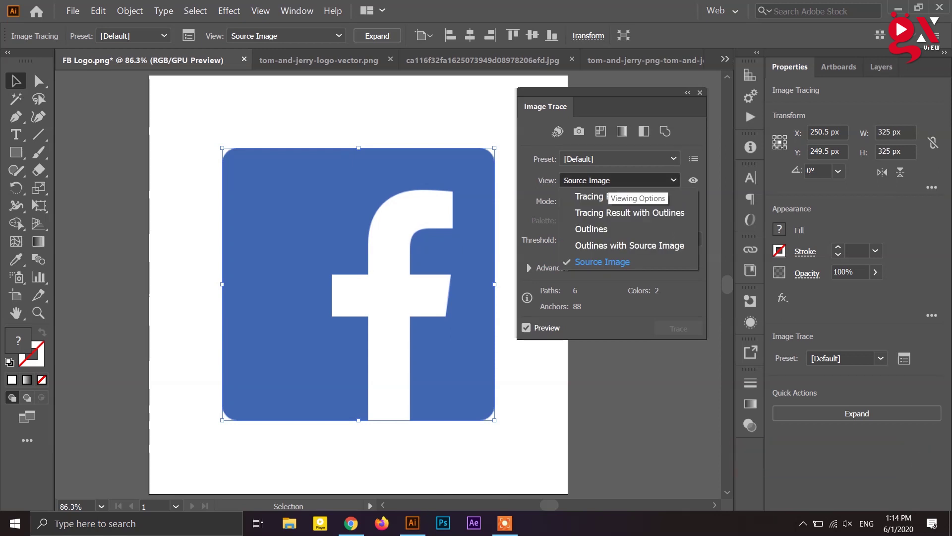
{"action": "key", "text": "Up"}
{"action": "key", "text": "Up"}
{"action": "key", "text": "Up"}
{"action": "key", "text": "Up"}
{"action": "key", "text": "Return"}
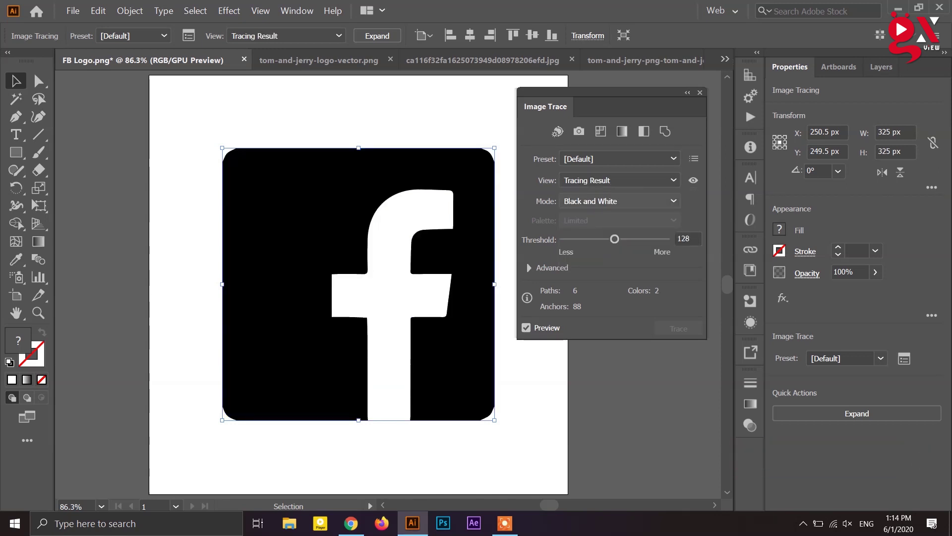
Step: Set the logo's tracing mode to Color
{"action": "key", "text": "Tab"}
{"action": "key", "text": "alt+Down"}
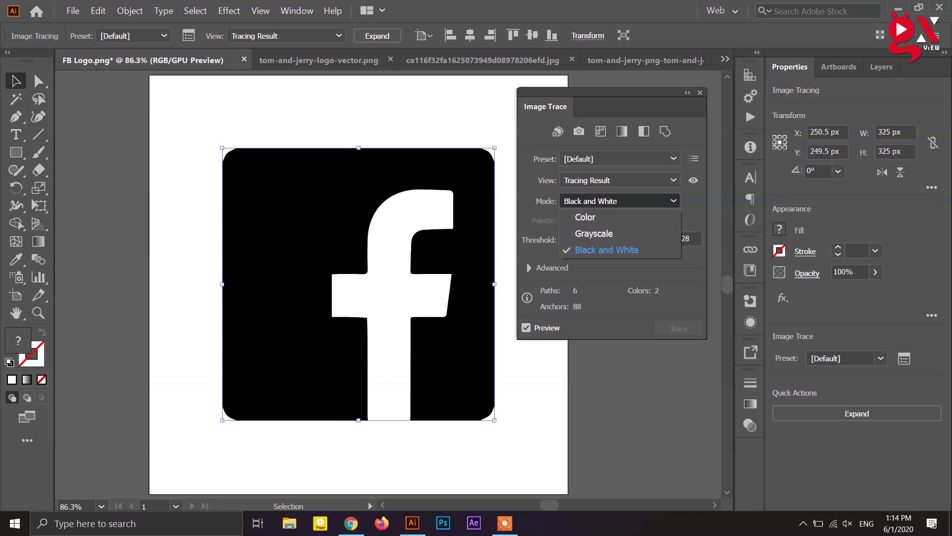
{"action": "left_click", "coordinate": [585, 216]}
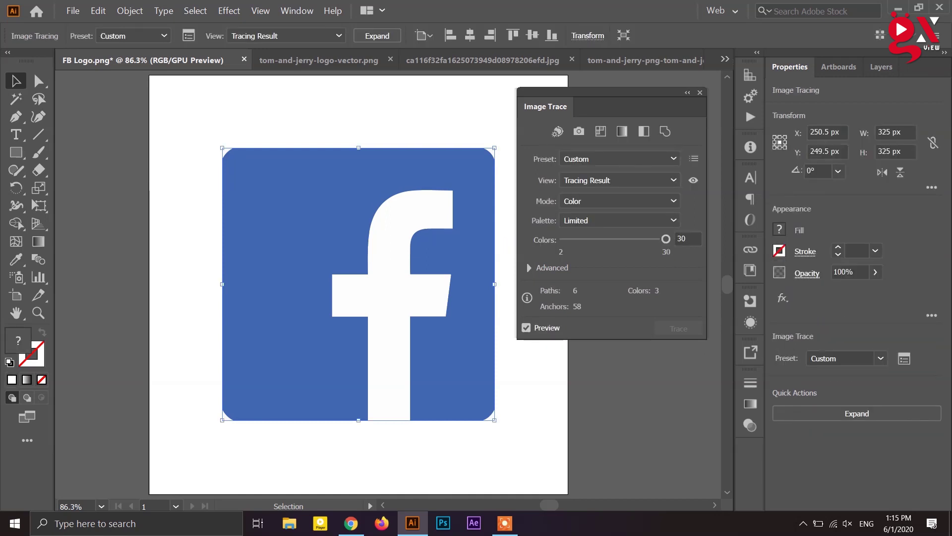
Step: Try moving the traced logo partly off the artboard's left side and undo the move
{"action": "left_click_drag", "start_coordinate": [358, 284], "coordinate": [96, 303]}
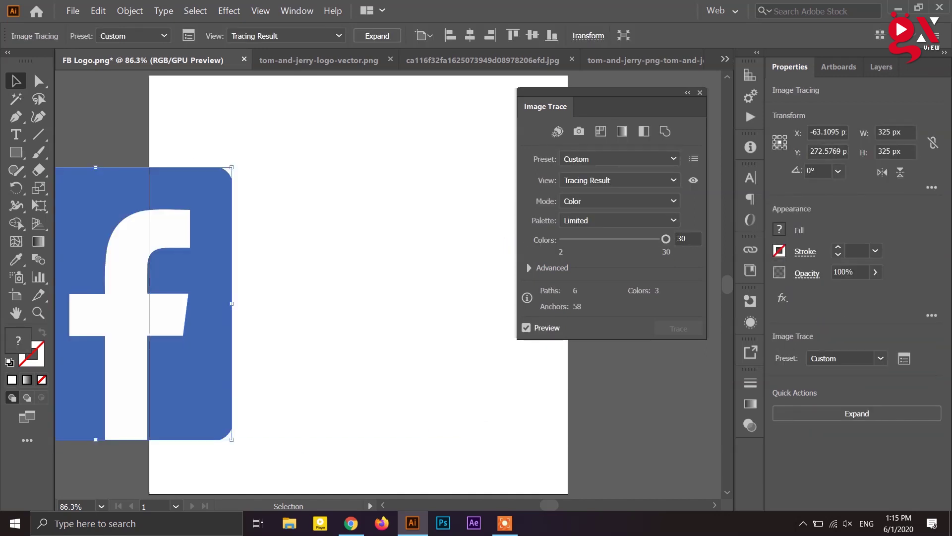
{"action": "key", "text": "ctrl+z"}
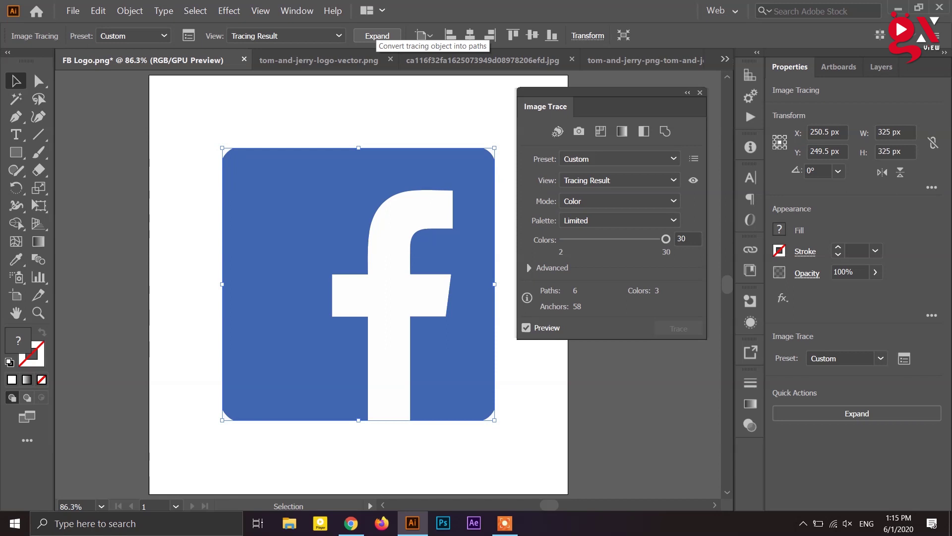
Step: Expand the color tracing of the logo, deselect it and undo the expansion
{"action": "left_click", "coordinate": [130, 10]}
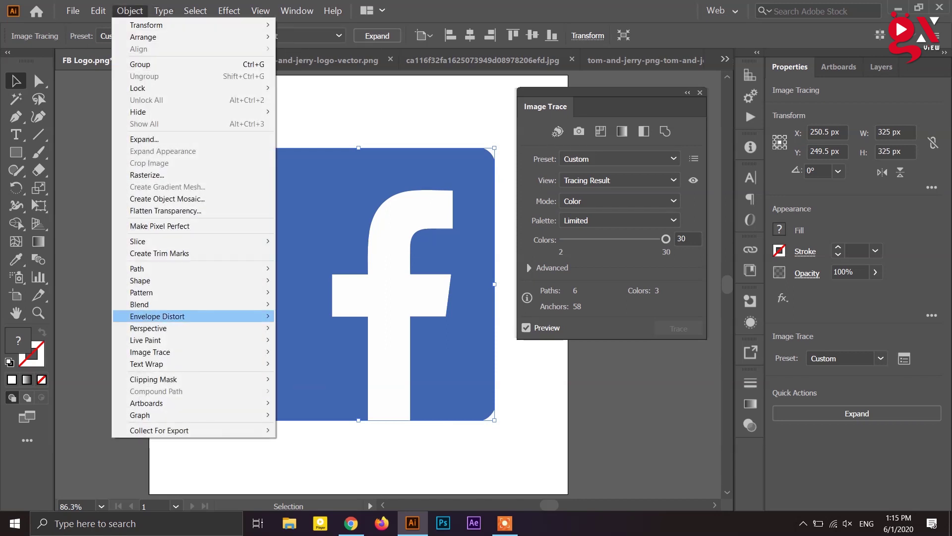
{"action": "mouse_move", "coordinate": [194, 352]}
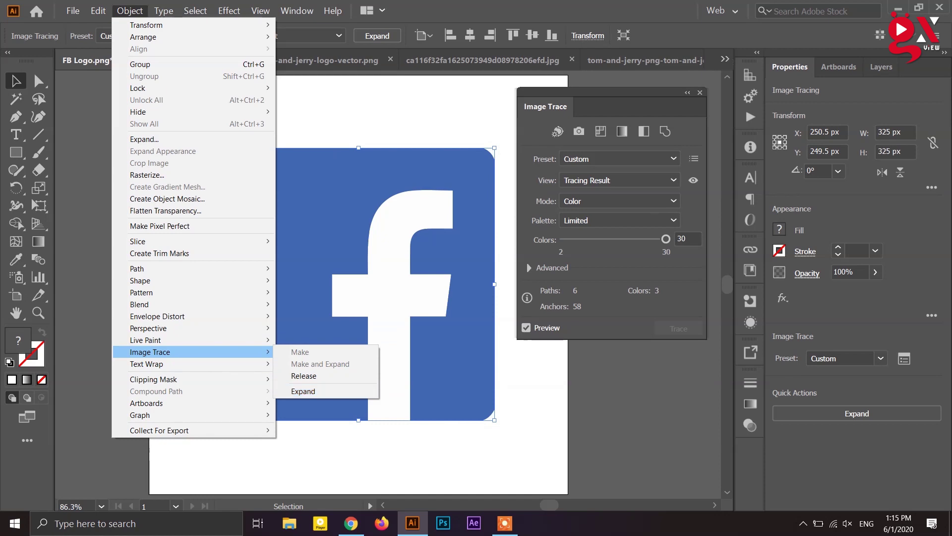
{"action": "left_click", "coordinate": [813, 413]}
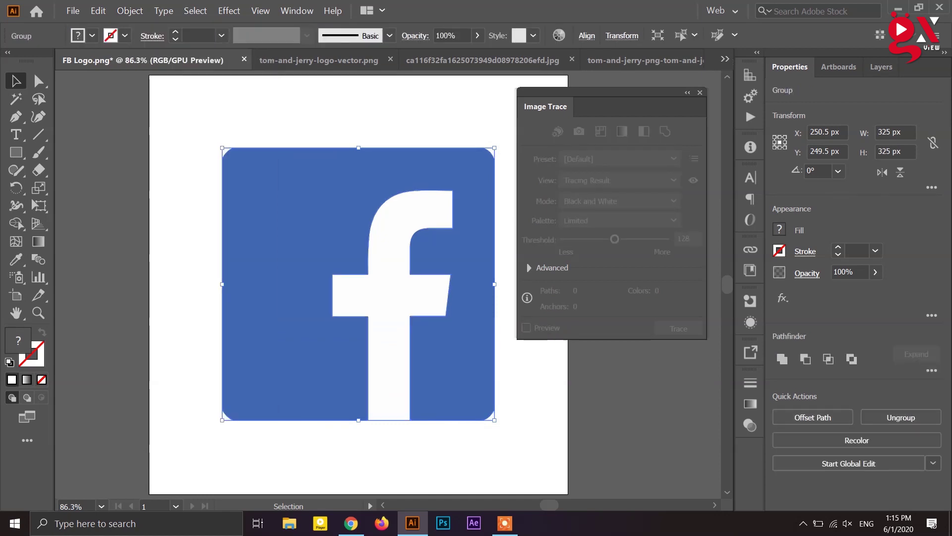
{"action": "key", "text": "ctrl+shift+a"}
{"action": "key", "text": "a"}
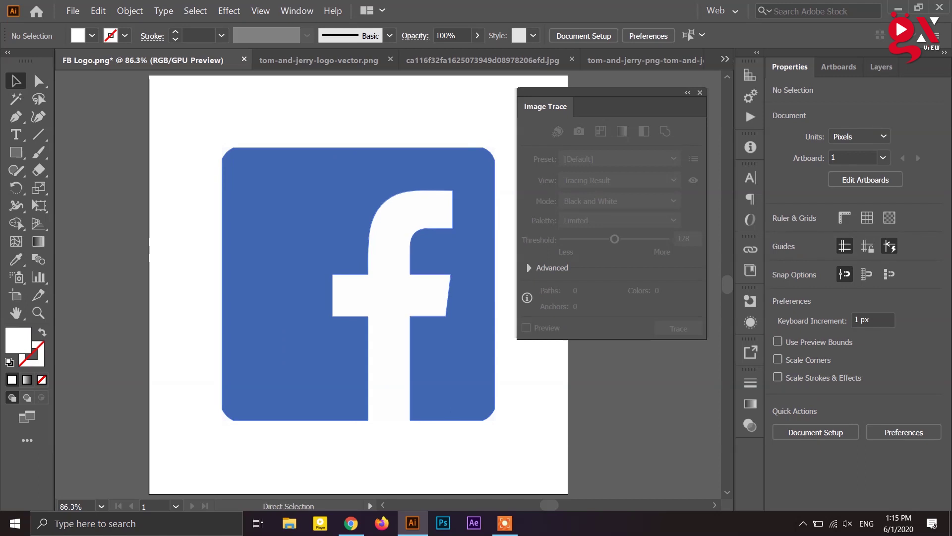
{"action": "key", "text": "ctrl+z"}
Step: Reveal the contents of Layer 1 and expand its Image Tracing object into vector paths
{"action": "left_click", "coordinate": [880, 67]}
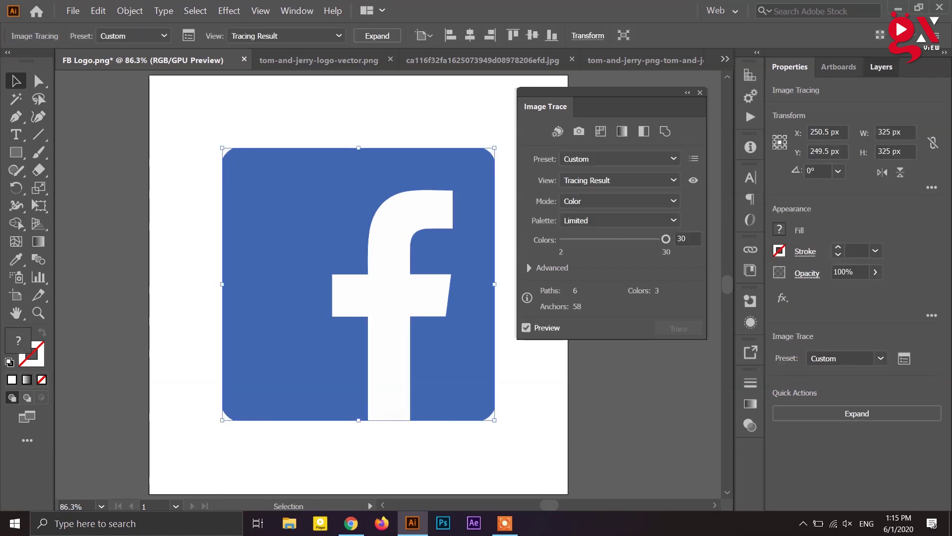
{"action": "left_click", "coordinate": [751, 90]}
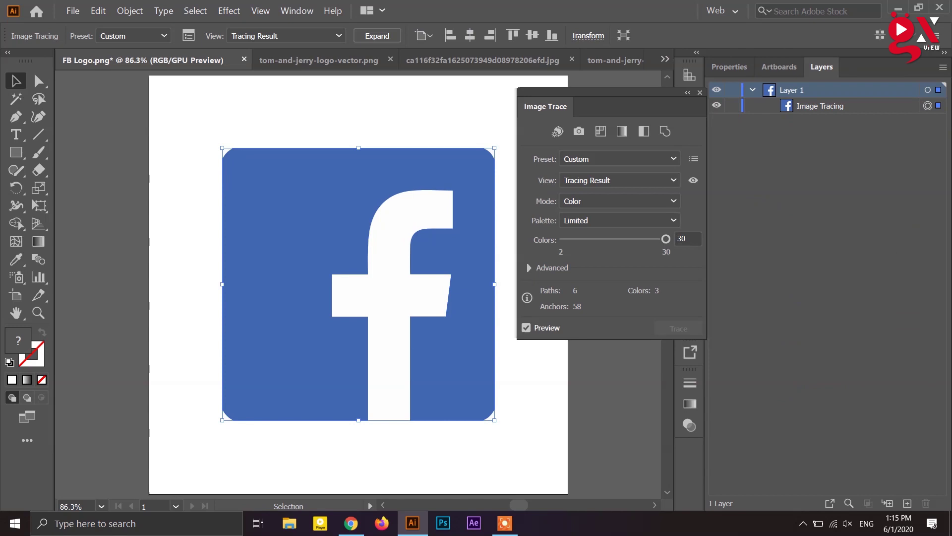
{"action": "left_click", "coordinate": [821, 105]}
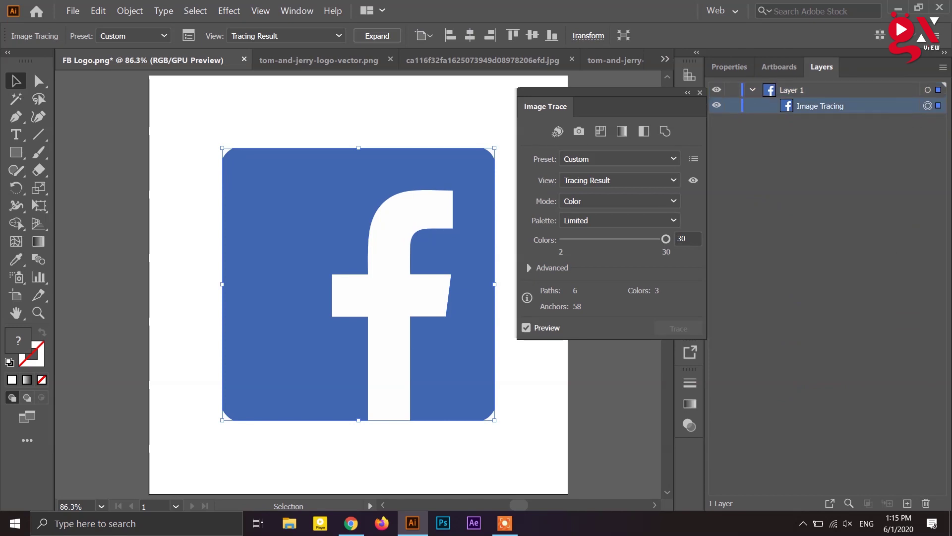
{"action": "left_click", "coordinate": [376, 36]}
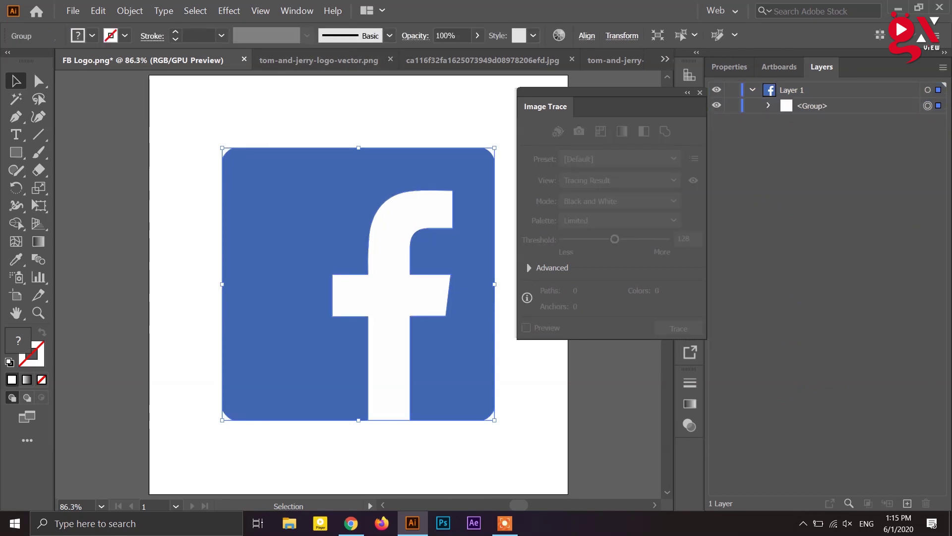
Step: List the paths inside the expanded logo's group, try moving the blue and white paths separately, and undo the moves
{"action": "left_click", "coordinate": [767, 106]}
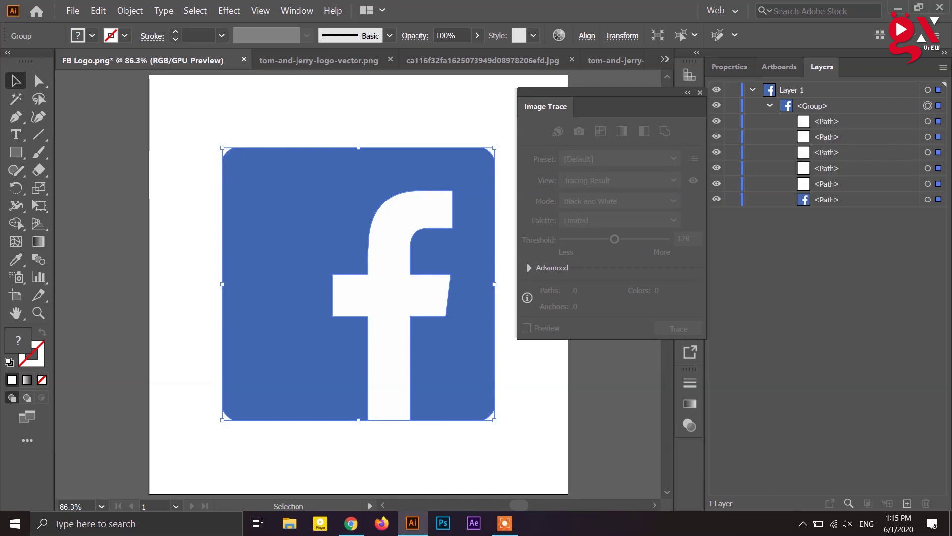
{"action": "key", "text": "ctrl+shift+a"}
{"action": "key", "text": "a"}
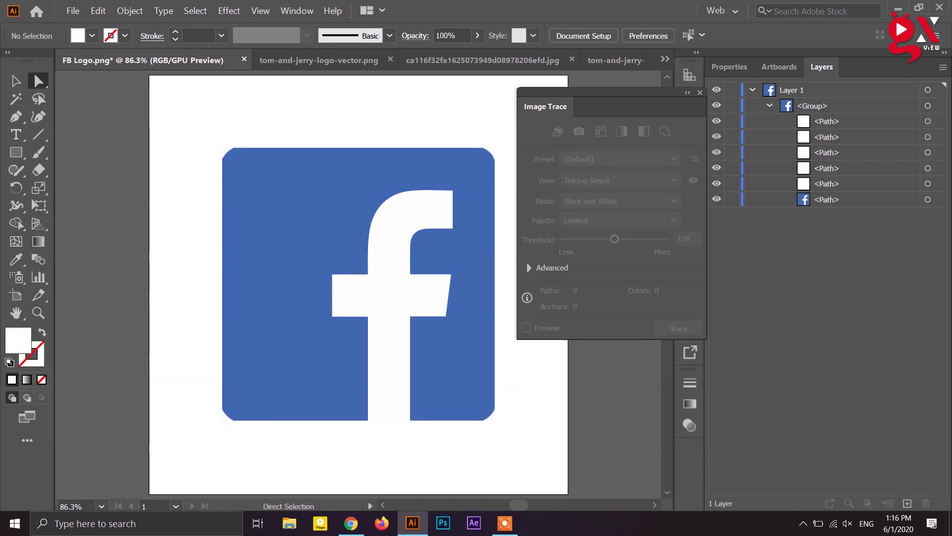
{"action": "key", "text": "ctrl+minus"}
{"action": "left_click_drag", "start_coordinate": [492, 390], "coordinate": [299, 307]}
{"action": "left_click_drag", "start_coordinate": [376, 317], "coordinate": [383, 122]}
{"action": "key", "text": "ctrl+z"}
{"action": "key", "text": "ctrl+z"}
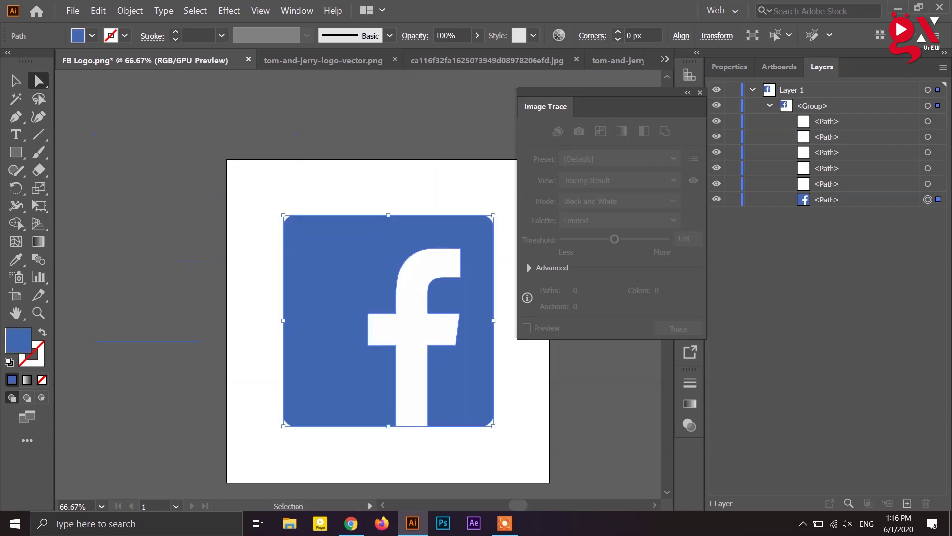
{"action": "key", "text": "ctrl+shift+a"}
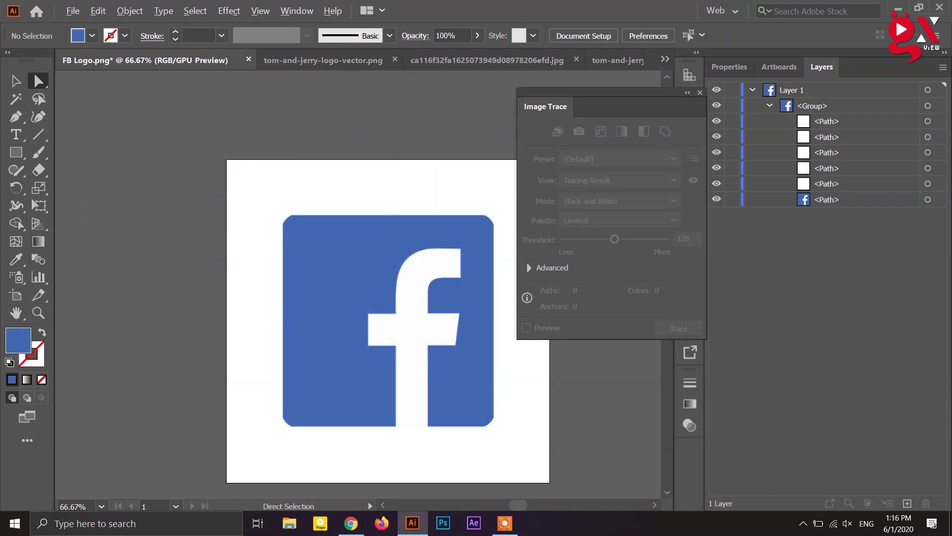
Step: Move the whole expanded logo off the artboard's left side and examine its white corner pieces
{"action": "key", "text": "ctrl+minus"}
{"action": "key", "text": "ctrl+minus"}
{"action": "key", "text": "ctrl+minus"}
{"action": "key", "text": "v"}
{"action": "left_click_drag", "start_coordinate": [380, 299], "coordinate": [246, 271]}
{"action": "scroll", "coordinate": [271, 261], "scroll_direction": "up", "scroll_amount": 2}
{"action": "key", "text": "ctrl+shift+a"}
{"action": "left_click_drag", "start_coordinate": [287, 201], "coordinate": [323, 266]}
{"action": "scroll", "coordinate": [323, 266], "scroll_direction": "up", "scroll_amount": 4}
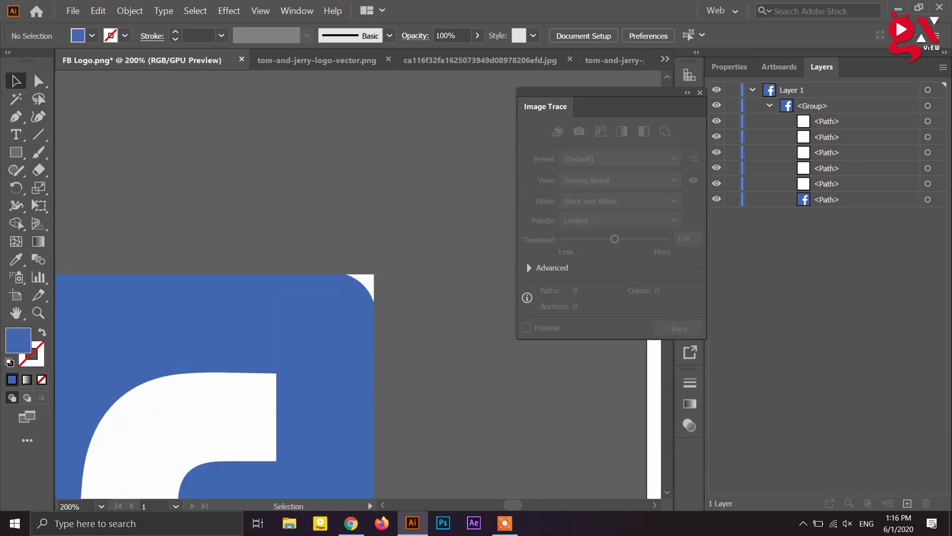
{"action": "key", "text": "a"}
{"action": "key", "text": "ctrl+minus"}
{"action": "key", "text": "ctrl+minus"}
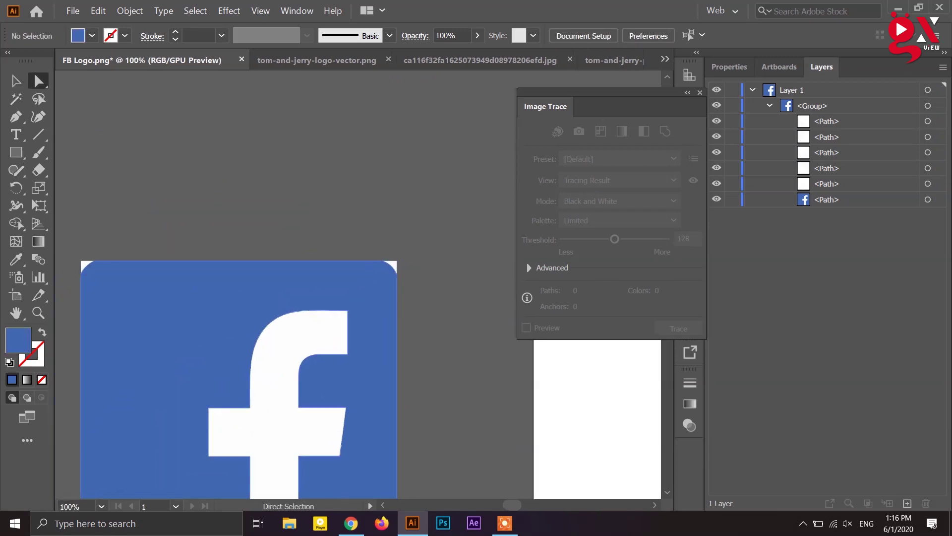
{"action": "key", "text": "ctrl+minus"}
{"action": "key", "text": "ctrl+minus"}
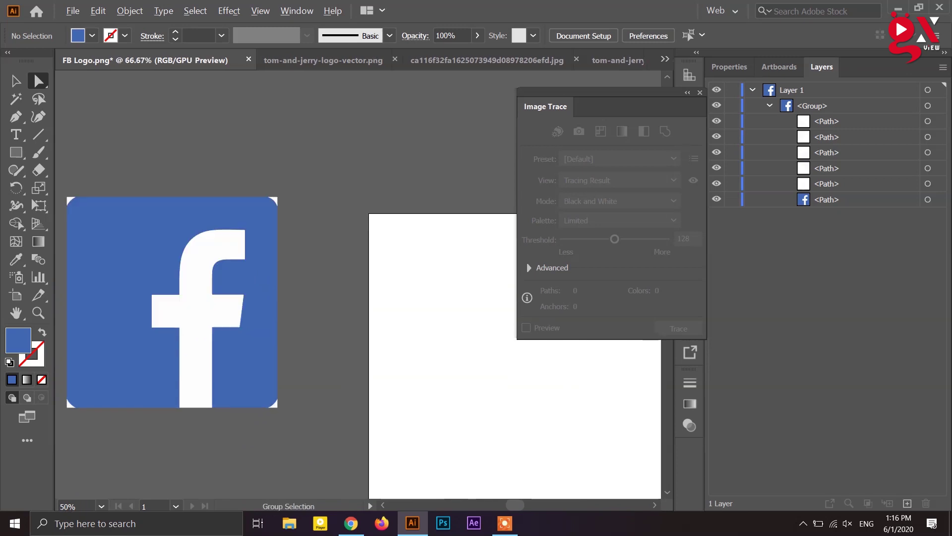
{"action": "scroll", "coordinate": [268, 415], "scroll_direction": "up", "scroll_amount": 1}
{"action": "left_click_drag", "start_coordinate": [137, 380], "coordinate": [281, 414]}
Step: Undo the logo's move and expansion, back to the Image Tracing object in Source Image view
{"action": "scroll", "coordinate": [412, 448], "scroll_direction": "down", "scroll_amount": 2}
{"action": "left_click", "coordinate": [415, 442]}
{"action": "key", "text": "ctrl+z"}
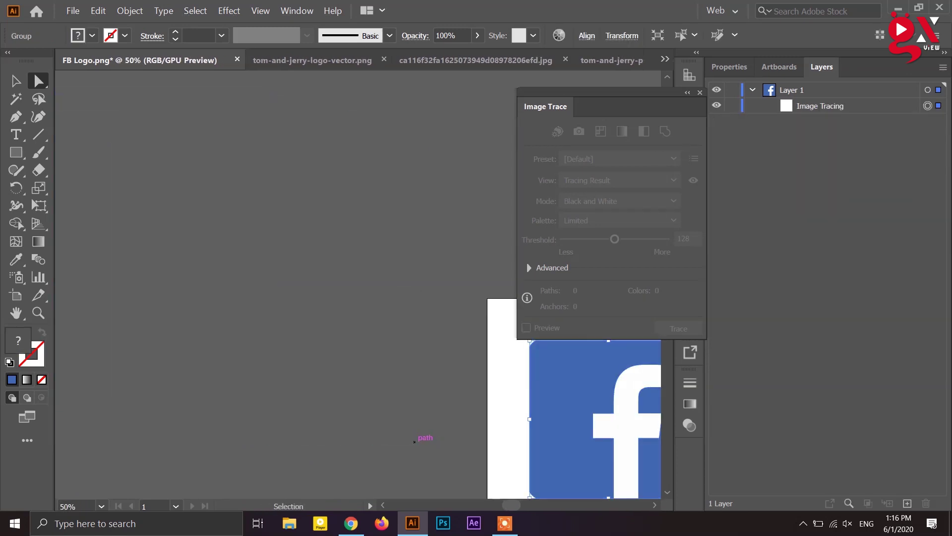
{"action": "key", "text": "ctrl+z"}
{"action": "scroll", "coordinate": [411, 421], "scroll_direction": "down", "scroll_amount": 1}
{"action": "left_click_drag", "start_coordinate": [412, 421], "coordinate": [344, 366]}
{"action": "key", "text": "ctrl+z"}
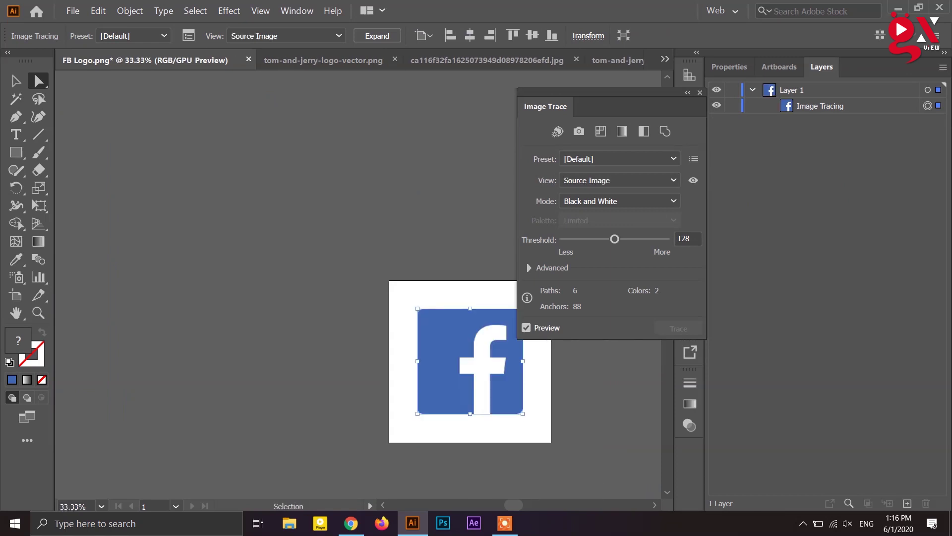
Step: Move the Image Tracing object in Source Image view off the artboard's left side and examine its corners
{"action": "left_click_drag", "start_coordinate": [500, 362], "coordinate": [236, 295]}
{"action": "scroll", "coordinate": [204, 335], "scroll_direction": "up", "scroll_amount": 2}
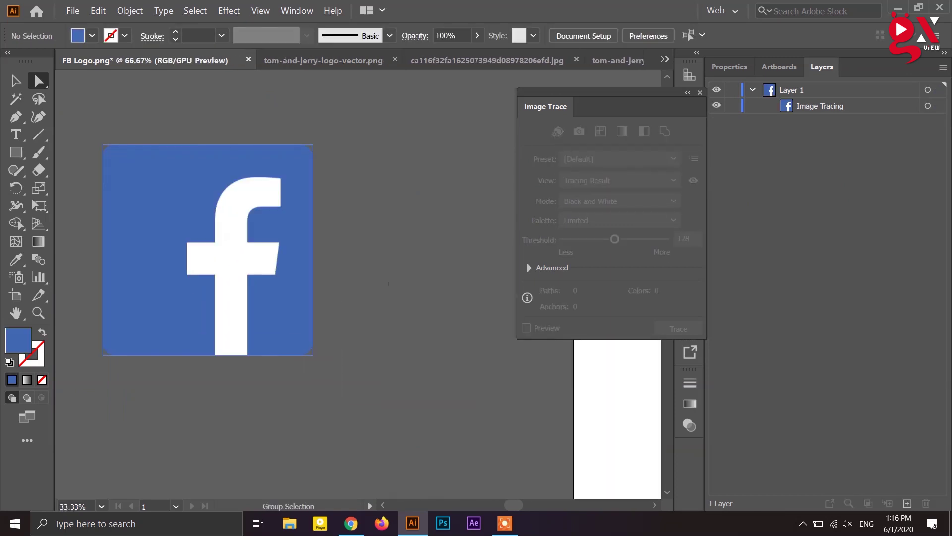
{"action": "left_click_drag", "start_coordinate": [244, 170], "coordinate": [328, 235]}
{"action": "left_click", "coordinate": [328, 235]}
{"action": "scroll", "coordinate": [329, 235], "scroll_direction": "up", "scroll_amount": 2}
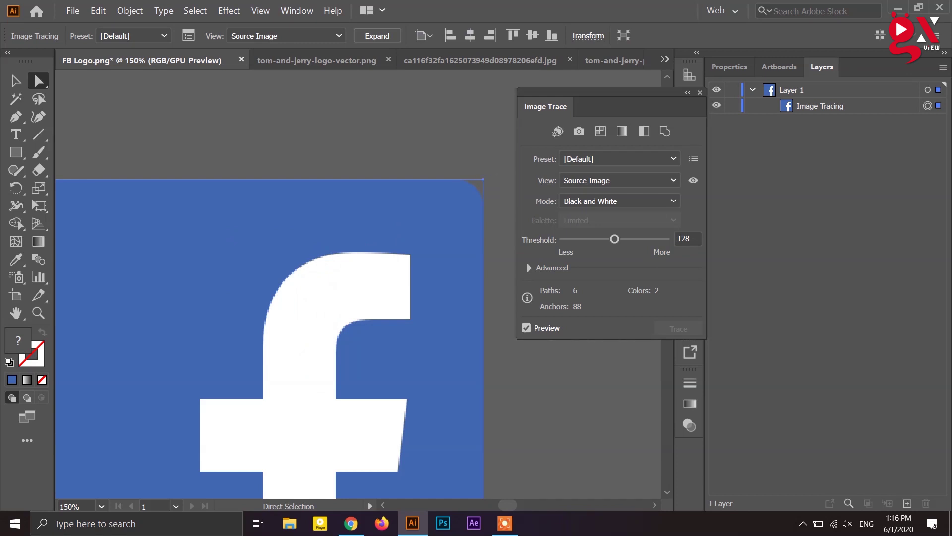
{"action": "key", "text": "ctrl+minus"}
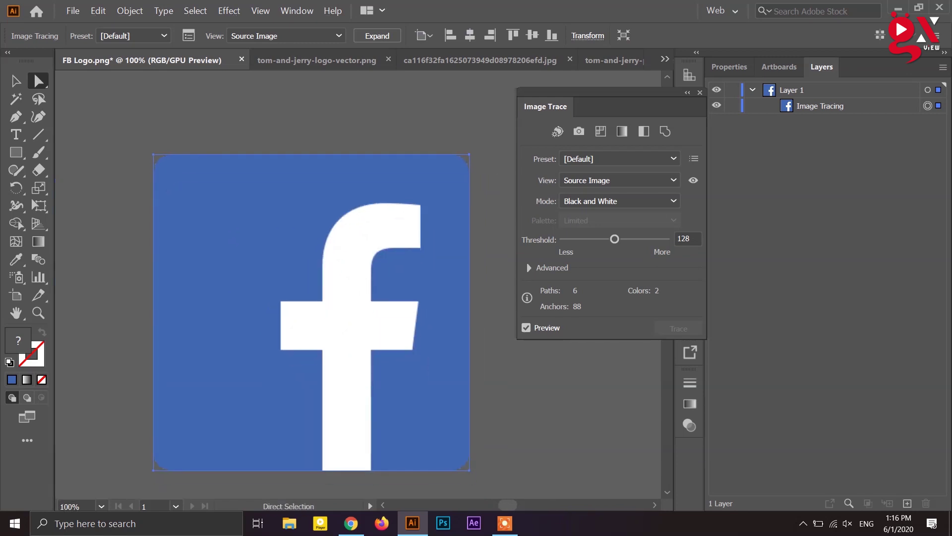
{"action": "key", "text": "ctrl+minus"}
{"action": "key", "text": "ctrl+minus"}
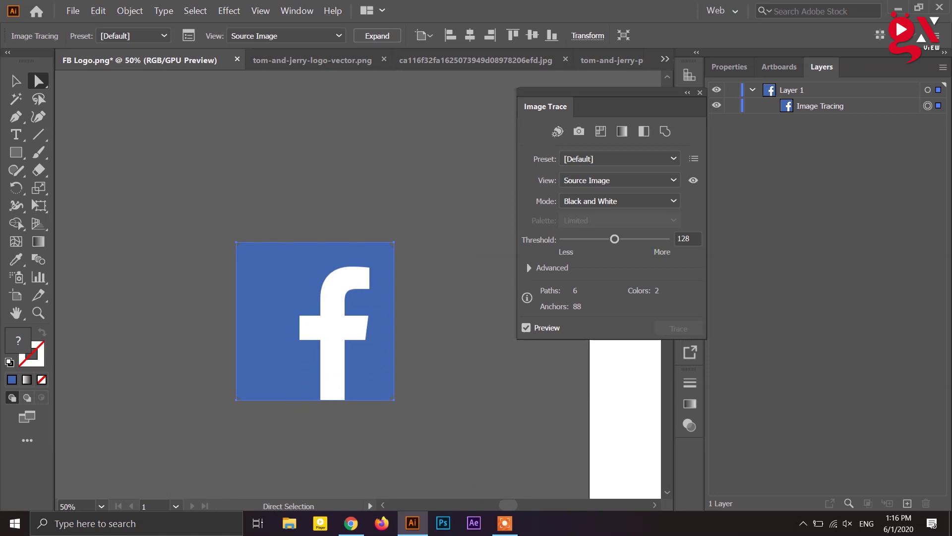
{"action": "key", "text": "ctrl+plus"}
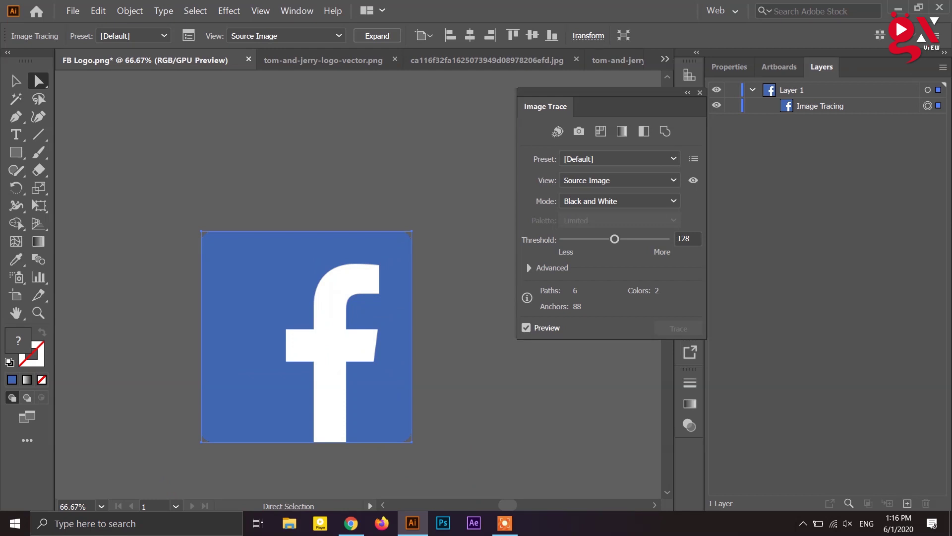
Step: Try expanding the source-image tracing and undo back to the original untraced logo image
{"action": "left_click", "coordinate": [377, 36]}
{"action": "key", "text": "ctrl+z"}
{"action": "key", "text": "ctrl+z"}
{"action": "key", "text": "ctrl+z"}
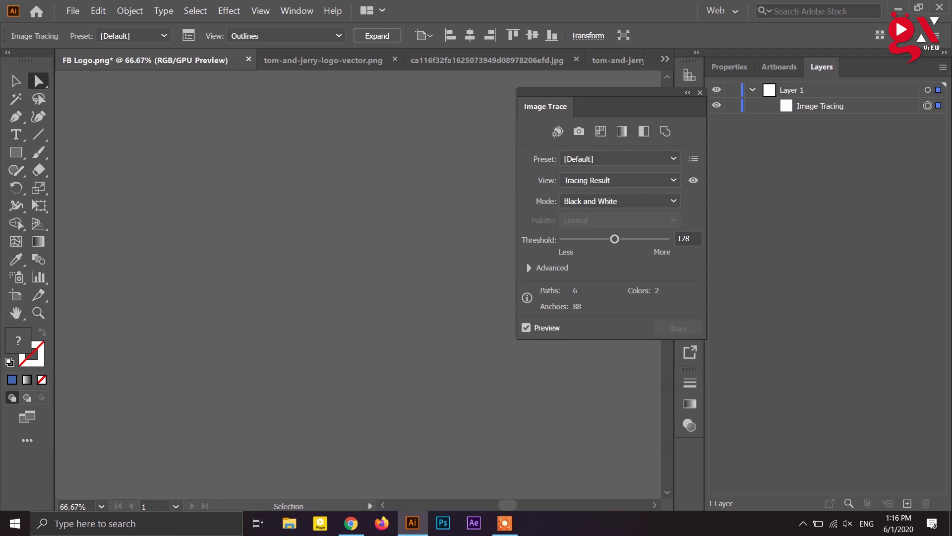
{"action": "scroll", "coordinate": [311, 232], "scroll_direction": "down", "scroll_amount": 4}
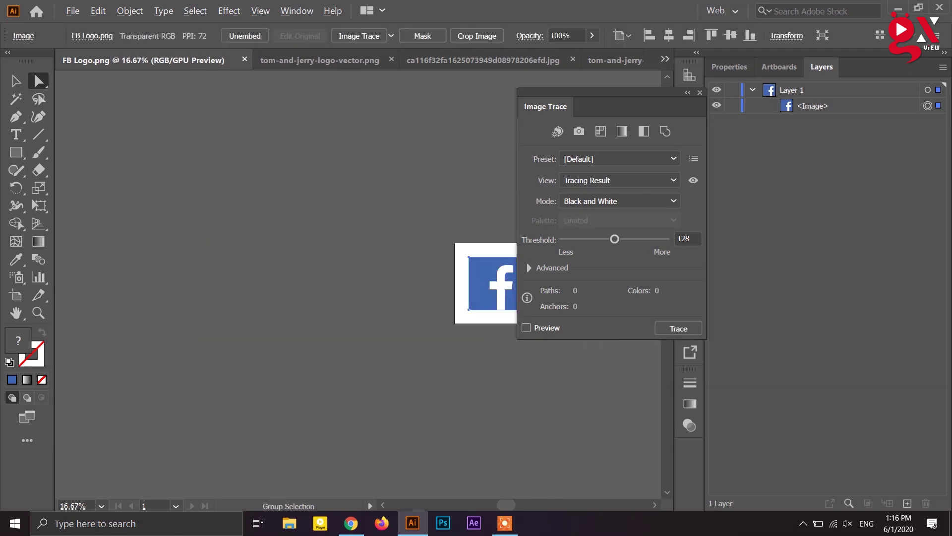
Step: Trace the Facebook logo image beside the artboard with the default black-and-white Image Trace and expand the result
{"action": "mouse_move", "coordinate": [511, 296]}
{"action": "left_mouse_down"}
{"action": "mouse_move", "coordinate": [323, 234]}
{"action": "mouse_move", "coordinate": [375, 319]}
{"action": "left_mouse_up"}
{"action": "scroll", "coordinate": [322, 234], "scroll_direction": "up", "scroll_amount": 3}
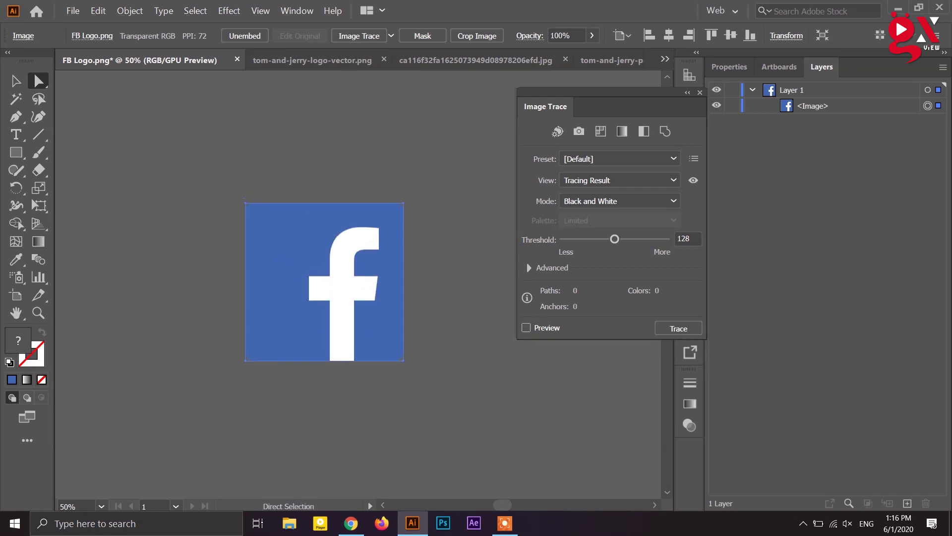
{"action": "left_click", "coordinate": [358, 35]}
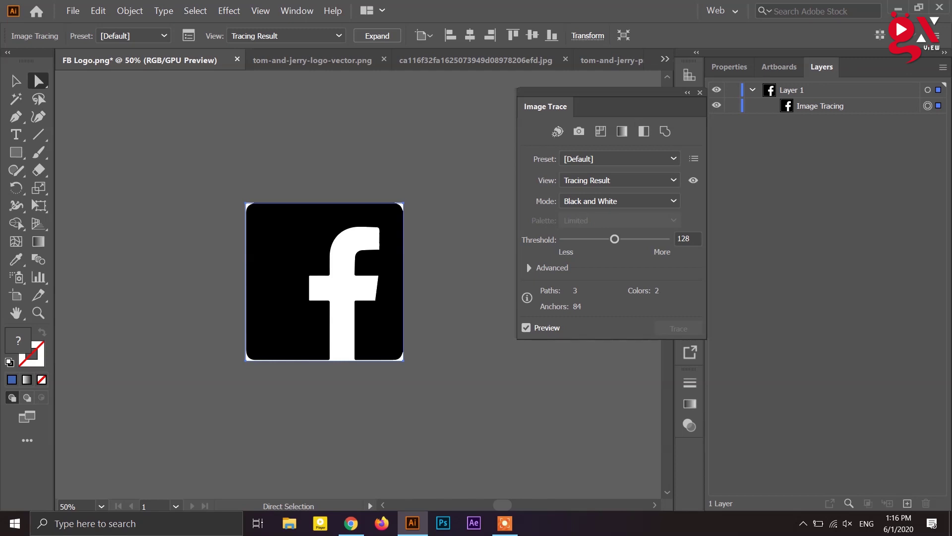
{"action": "left_click", "coordinate": [377, 36]}
Step: Try pulling the black background and white letter paths apart, undo the moves and deselect everything
{"action": "left_click_drag", "start_coordinate": [325, 350], "coordinate": [399, 206]}
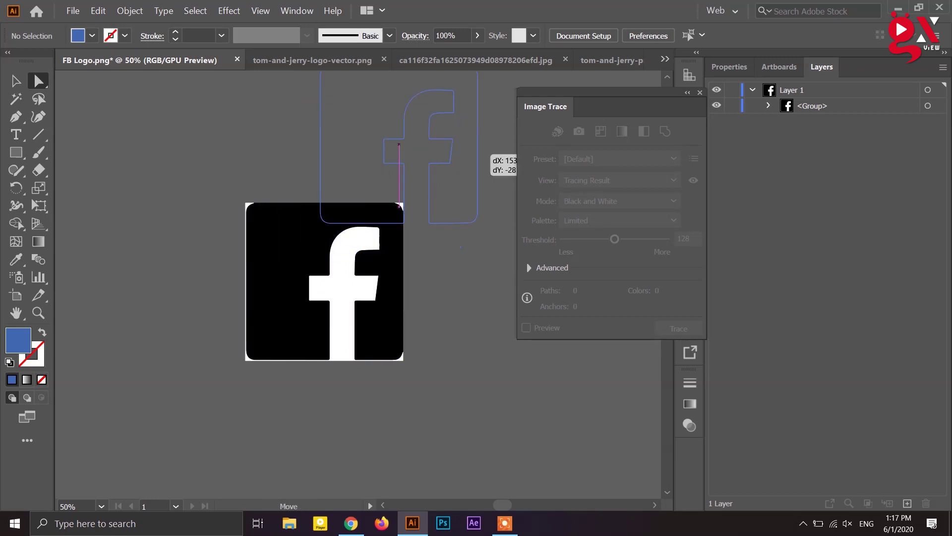
{"action": "left_click_drag", "start_coordinate": [359, 287], "coordinate": [170, 302]}
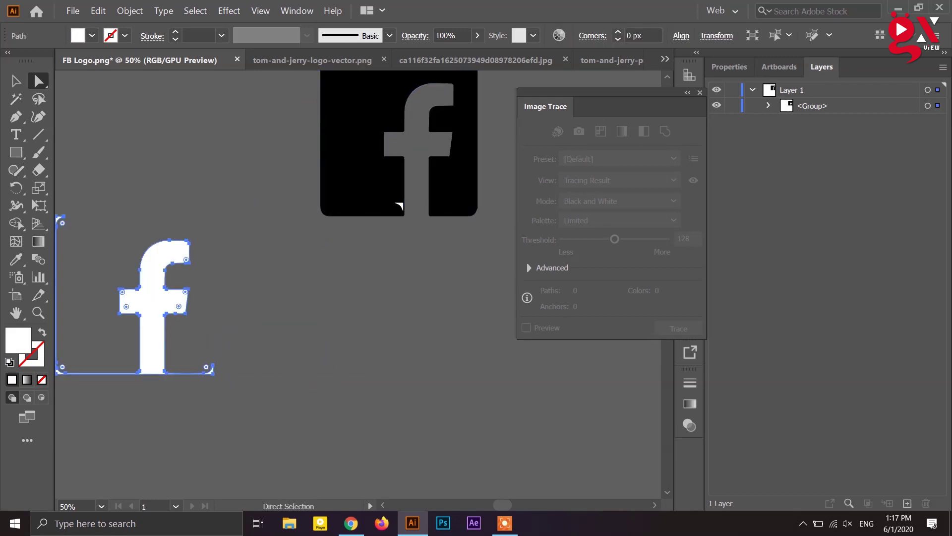
{"action": "key", "text": "ctrl+z"}
{"action": "key", "text": "ctrl+z"}
{"action": "key", "text": "ctrl+shift+a"}
Step: Try changing the black background path's fill to dark gray and undo the change
{"action": "left_click", "coordinate": [342, 288]}
{"action": "left_click", "coordinate": [288, 278]}
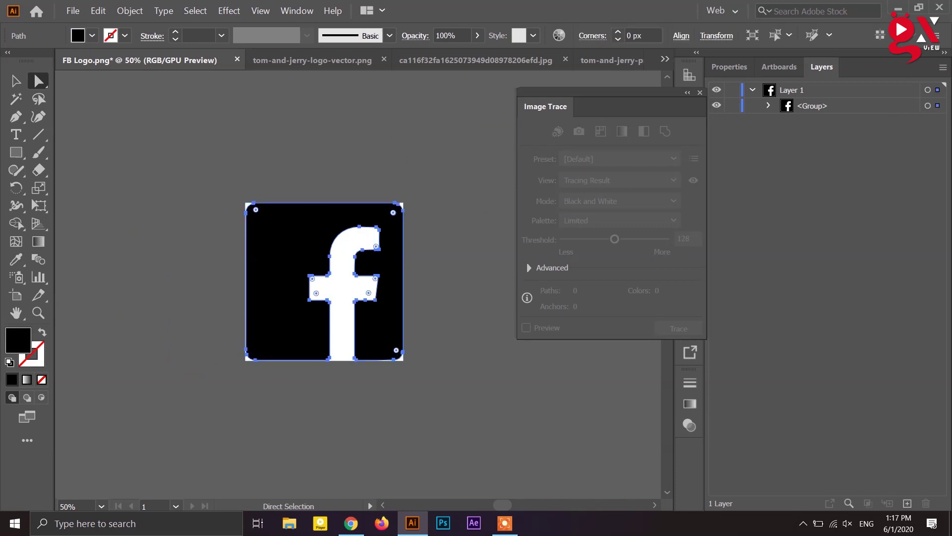
{"action": "double_click", "coordinate": [18, 340]}
{"action": "left_click", "coordinate": [493, 223]}
{"action": "left_click", "coordinate": [447, 204]}
{"action": "left_click", "coordinate": [633, 167]}
{"action": "key", "text": "ctrl+shift+a"}
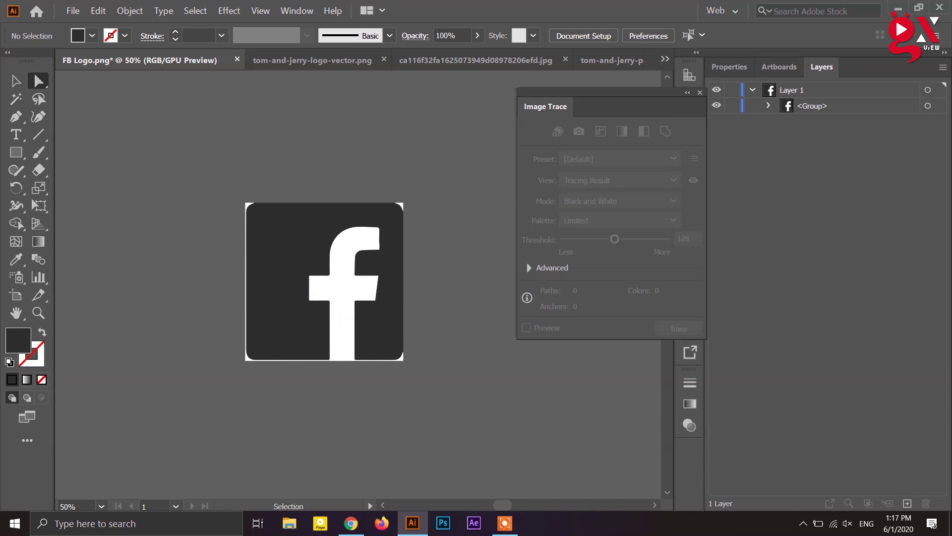
{"action": "key", "text": "ctrl+z"}
Step: Fill the black background path with a vivid blue chosen in the Color Picker and deselect the artwork
{"action": "key", "text": "i"}
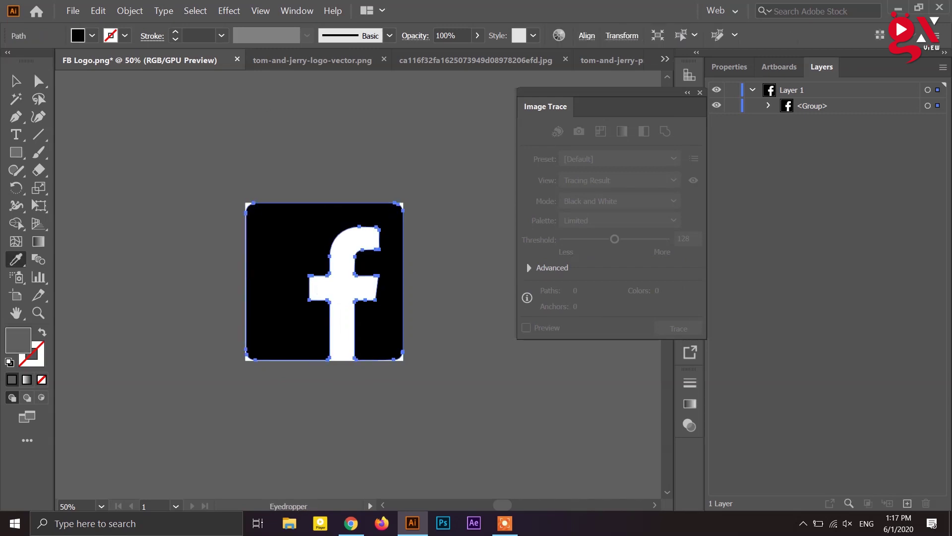
{"action": "double_click", "coordinate": [18, 339]}
{"action": "left_click", "coordinate": [494, 231]}
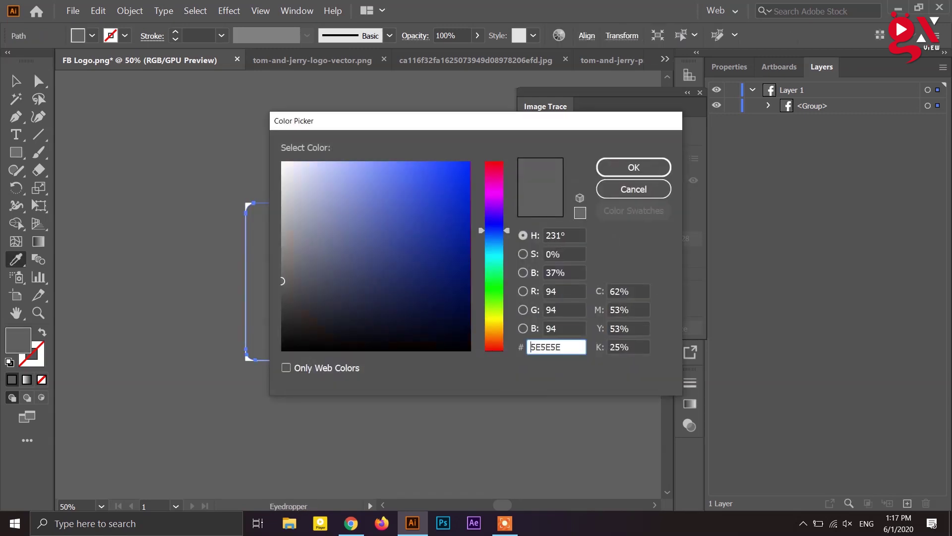
{"action": "left_click", "coordinate": [449, 195]}
{"action": "left_click", "coordinate": [634, 167]}
{"action": "key", "text": "Return"}
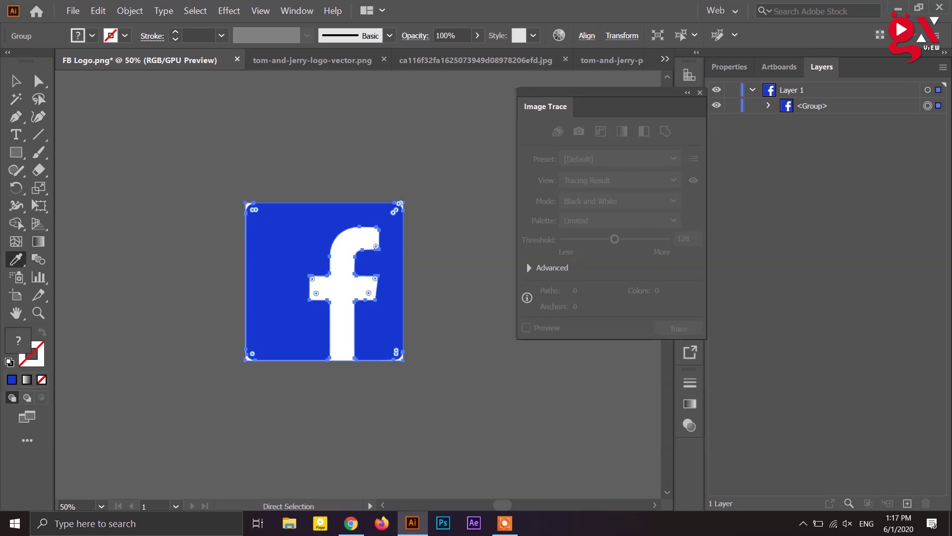
{"action": "key", "text": "ctrl+z"}
{"action": "key", "text": "ctrl+z"}
{"action": "key", "text": "ctrl+shift+a"}
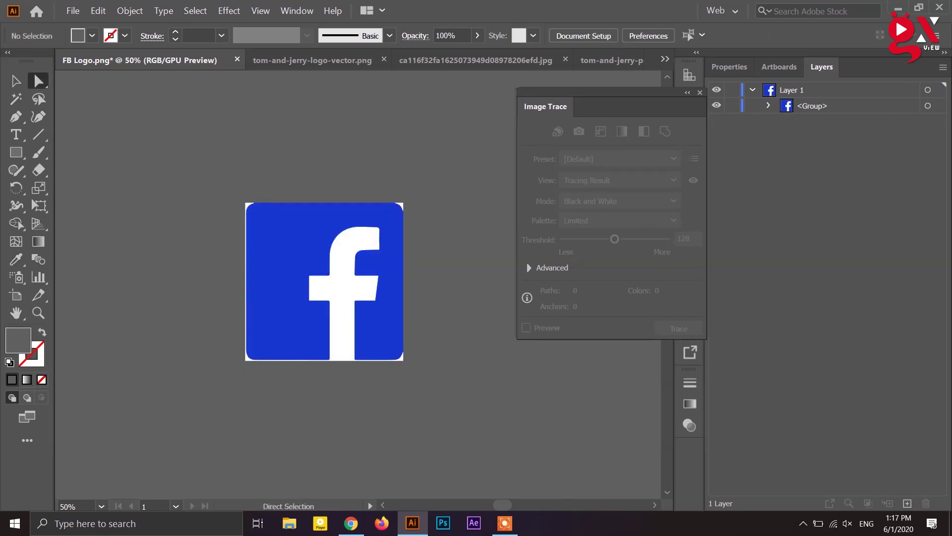
{"action": "key", "text": "ctrl+a"}
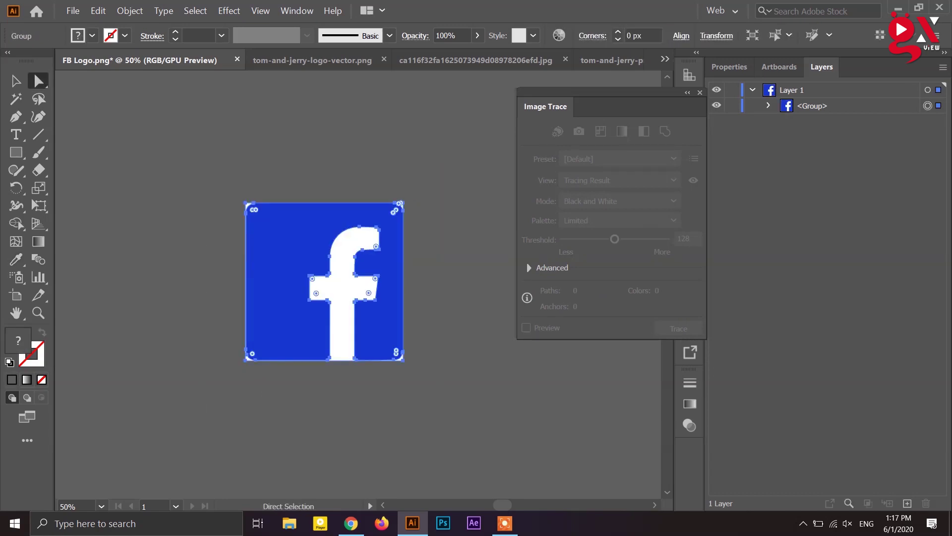
{"action": "key", "text": "ctrl+shift+a"}
Step: Center the whole blue logo group horizontally and vertically on the artboard and deselect it
{"action": "key", "text": "v"}
{"action": "left_click", "coordinate": [351, 355]}
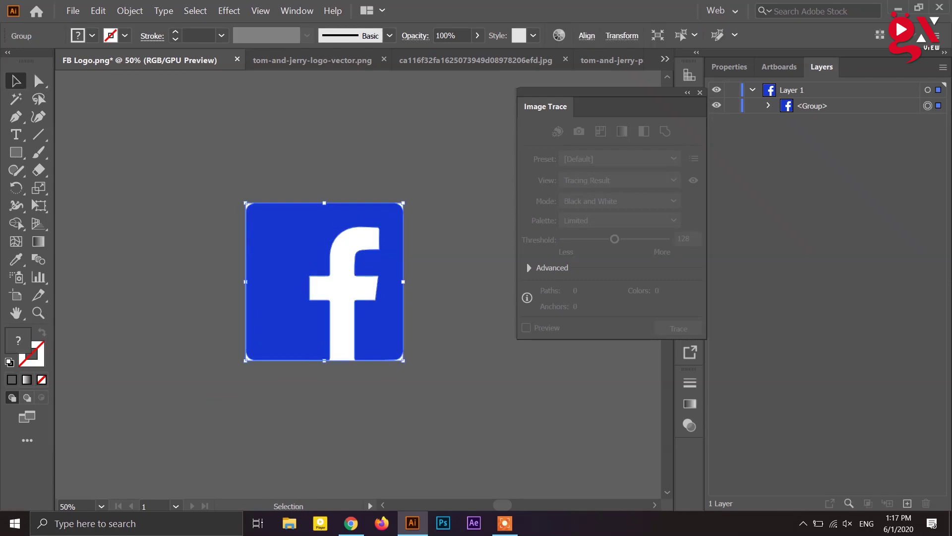
{"action": "scroll", "coordinate": [350, 354], "scroll_direction": "down", "scroll_amount": 1}
{"action": "left_click", "coordinate": [586, 35]}
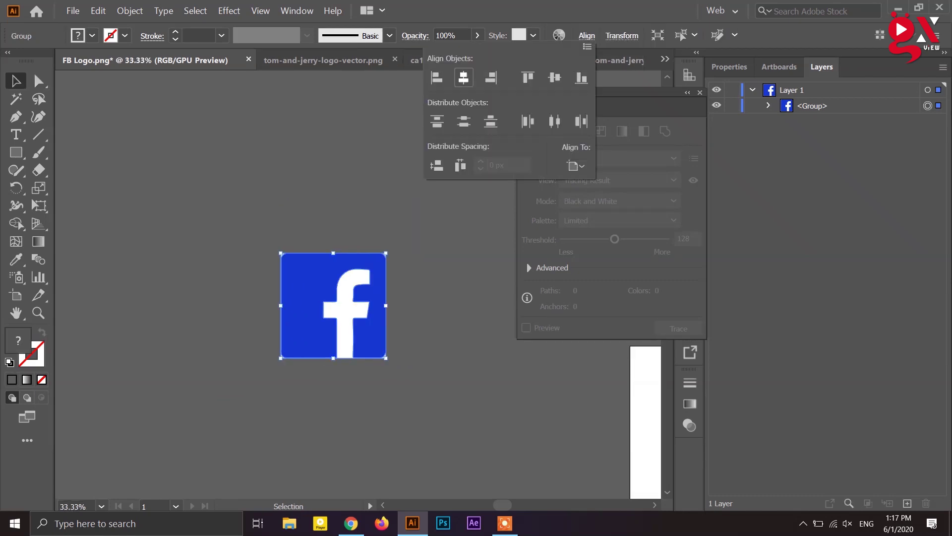
{"action": "left_click", "coordinate": [464, 77]}
{"action": "left_click", "coordinate": [554, 78]}
{"action": "left_click", "coordinate": [587, 35]}
{"action": "key", "text": "ctrl+minus"}
{"action": "key", "text": "ctrl+minus"}
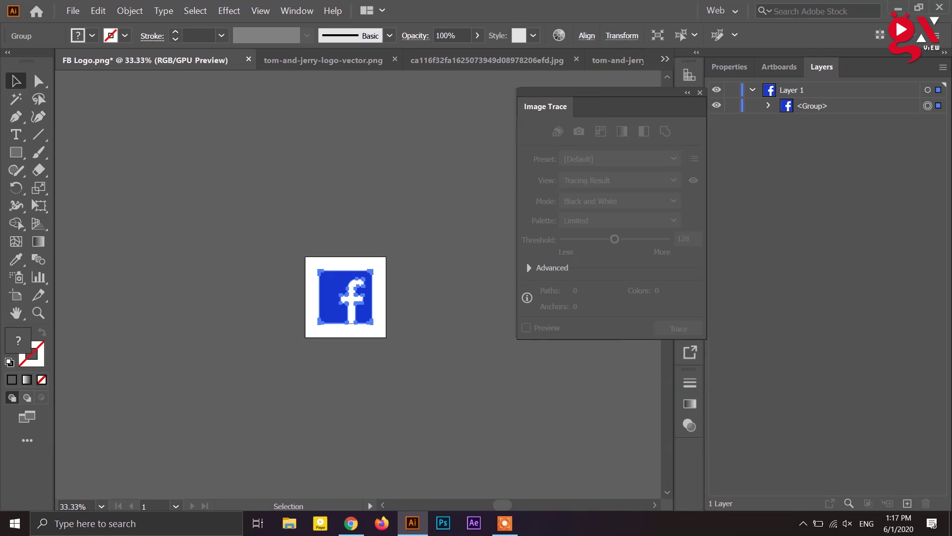
{"action": "left_click_drag", "start_coordinate": [357, 284], "coordinate": [317, 263]}
{"action": "scroll", "coordinate": [317, 264], "scroll_direction": "up", "scroll_amount": 4}
{"action": "key", "text": "a"}
{"action": "key", "text": "ctrl+shift+a"}
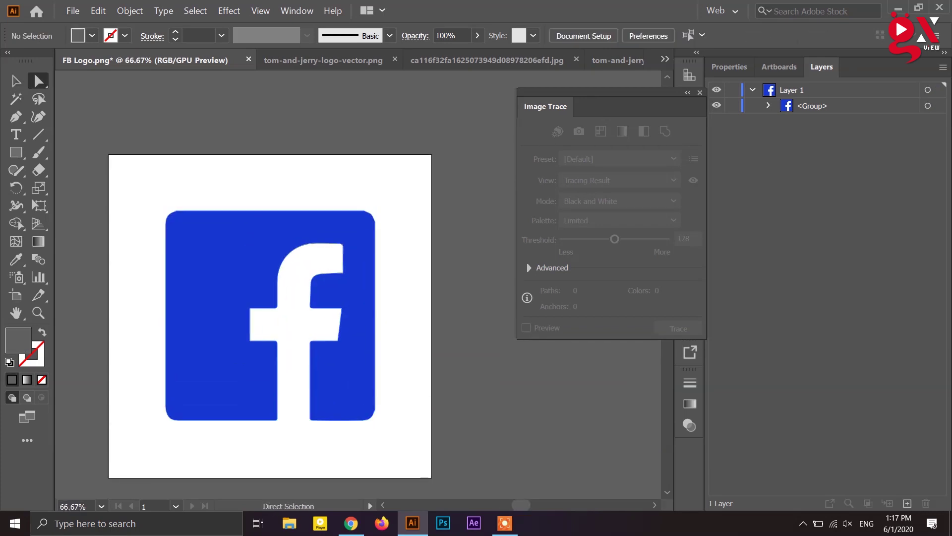
Step: Switch to the tom-and-jerry-logo-vector.png document and move its image off the artboard's left side
{"action": "key", "text": "ctrl+Tab"}
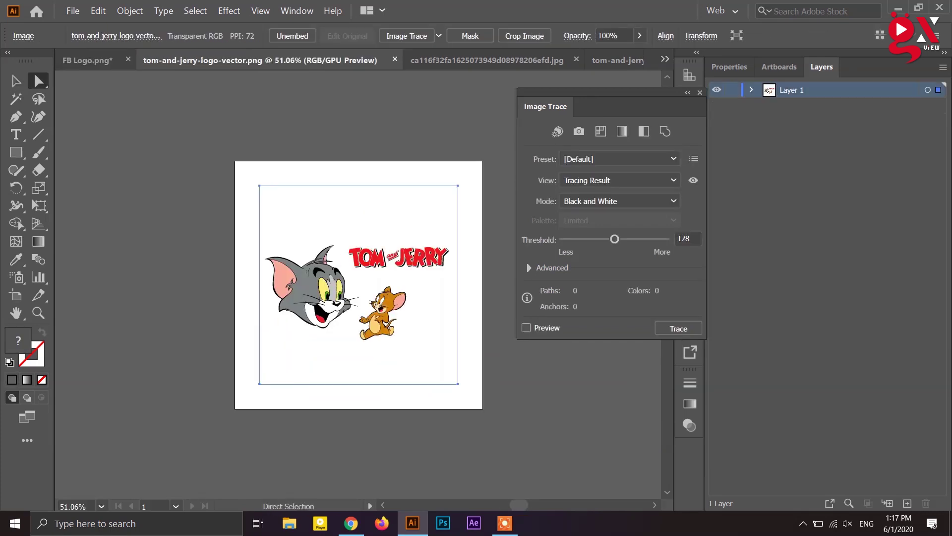
{"action": "key", "text": "ctrl+minus"}
{"action": "key", "text": "ctrl+minus"}
{"action": "key", "text": "v"}
{"action": "left_click_drag", "start_coordinate": [378, 262], "coordinate": [204, 245]}
{"action": "left_click_drag", "start_coordinate": [229, 287], "coordinate": [393, 295]}
{"action": "scroll", "coordinate": [393, 294], "scroll_direction": "up", "scroll_amount": 2}
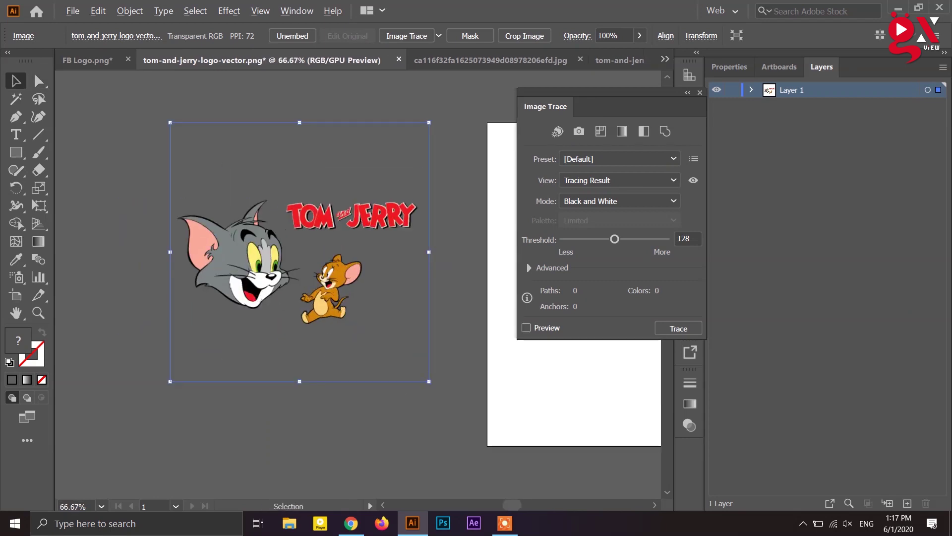
{"action": "left_click_drag", "start_coordinate": [260, 252], "coordinate": [261, 274]}
{"action": "scroll", "coordinate": [260, 275], "scroll_direction": "up", "scroll_amount": 2}
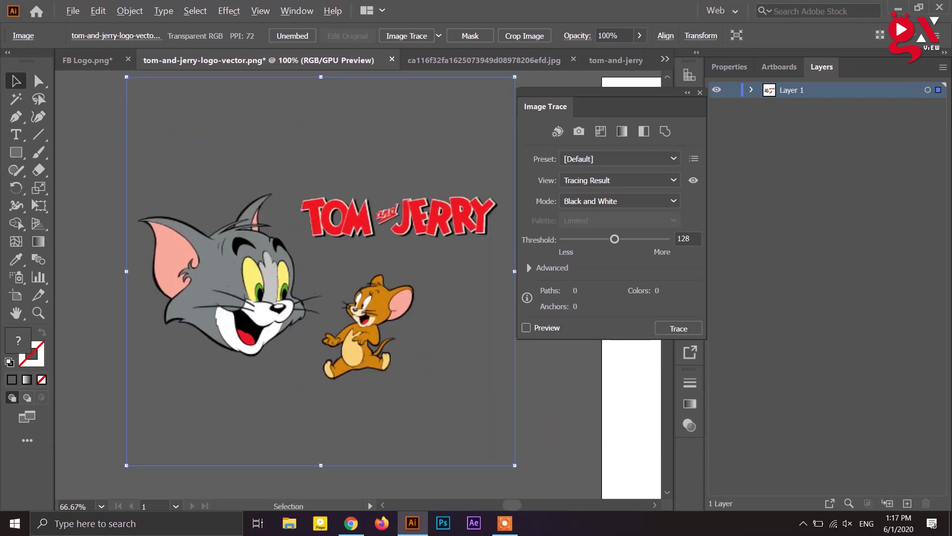
{"action": "scroll", "coordinate": [274, 308], "scroll_direction": "down", "scroll_amount": 1}
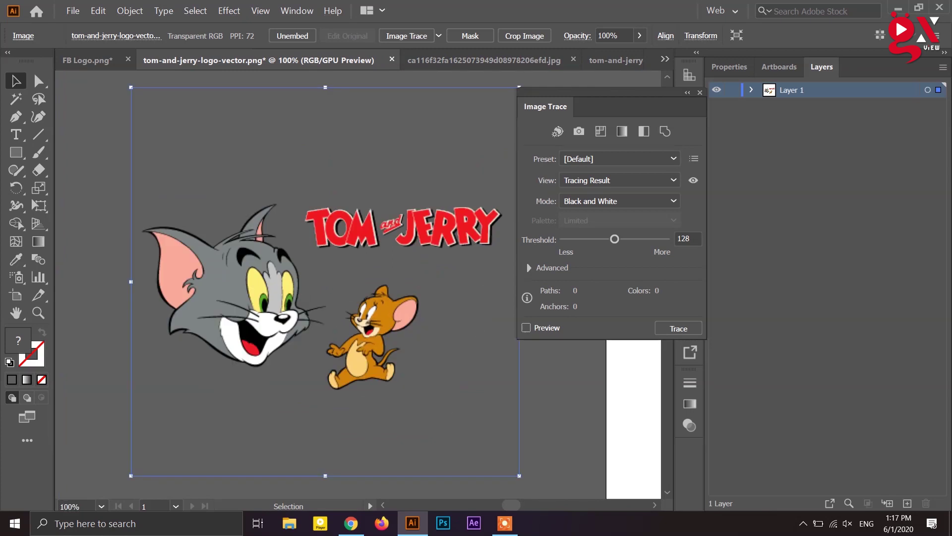
Step: Move the Image Trace settings clear of the artwork and trace the Tom and Jerry image with the default black-and-white preset
{"action": "left_click_drag", "start_coordinate": [577, 107], "coordinate": [704, 157]}
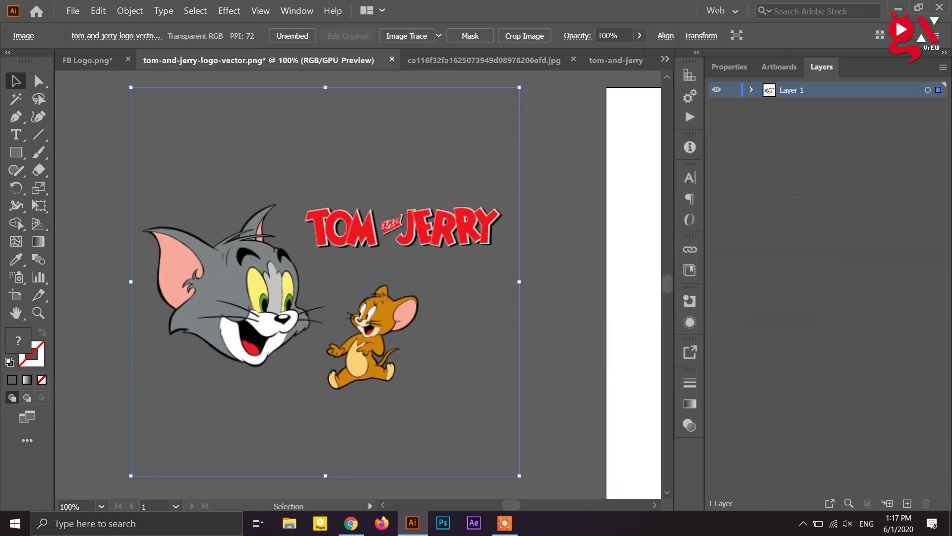
{"action": "mouse_move", "coordinate": [542, 66]}
{"action": "left_mouse_down"}
{"action": "mouse_move", "coordinate": [464, 139]}
{"action": "mouse_move", "coordinate": [347, 209]}
{"action": "mouse_move", "coordinate": [748, 208]}
{"action": "mouse_move", "coordinate": [746, 190]}
{"action": "left_mouse_up"}
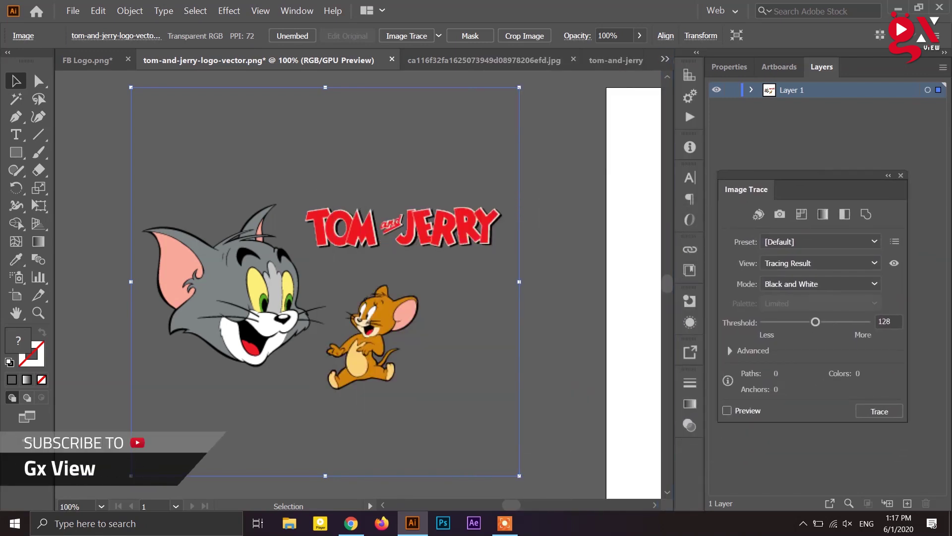
{"action": "scroll", "coordinate": [302, 338], "scroll_direction": "up", "scroll_amount": 1, "text": "alt"}
{"action": "scroll", "coordinate": [301, 336], "scroll_direction": "down", "scroll_amount": 1, "text": "alt"}
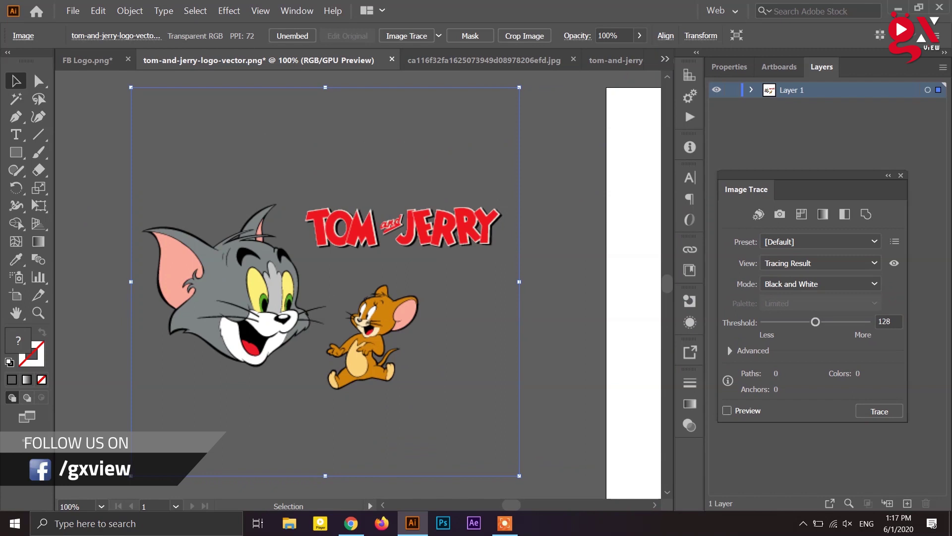
{"action": "key", "text": "ctrl+shift+a"}
{"action": "key", "text": "ctrl+a"}
{"action": "left_click", "coordinate": [406, 36]}
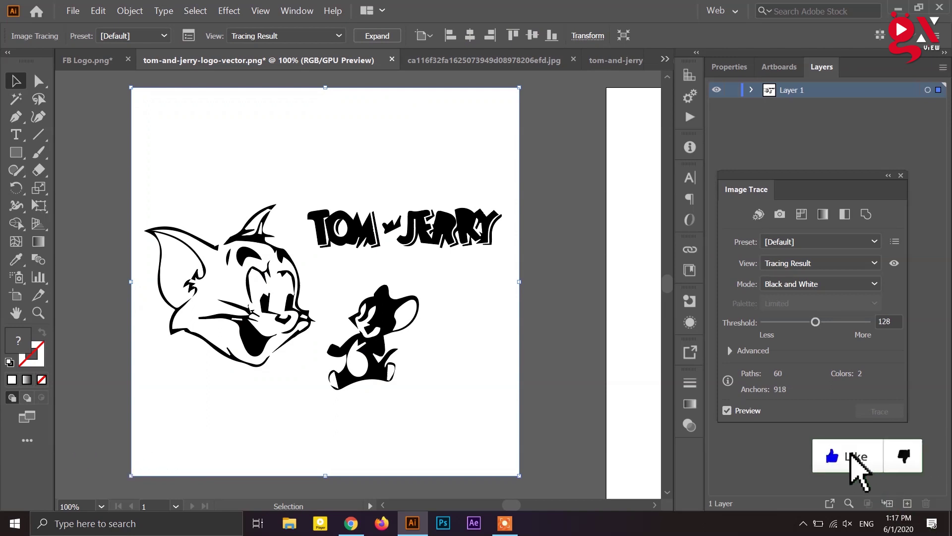
Step: Reveal the advanced tracing options and set Paths to 45% for the Tom and Jerry trace
{"action": "left_click_drag", "start_coordinate": [813, 175], "coordinate": [652, 110]}
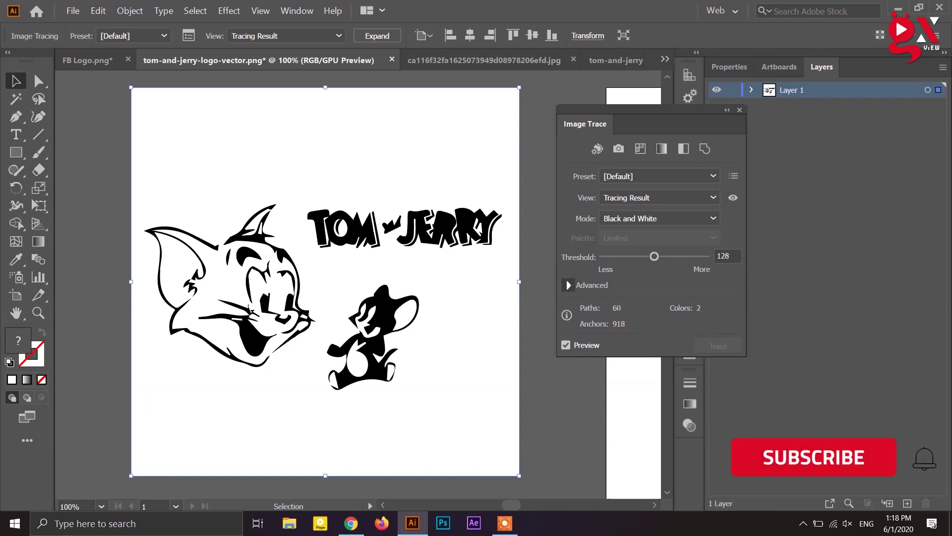
{"action": "left_click", "coordinate": [569, 285]}
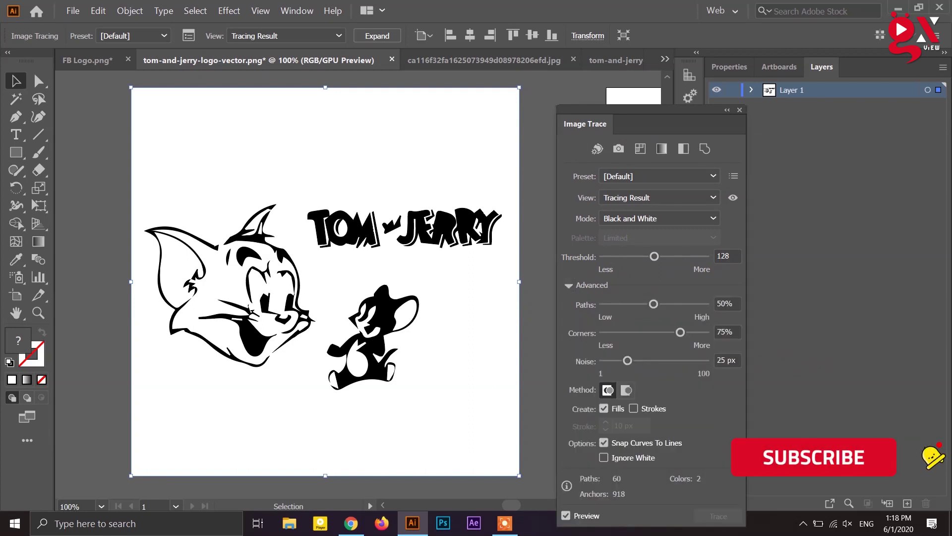
{"action": "left_click_drag", "start_coordinate": [653, 304], "coordinate": [640, 303]}
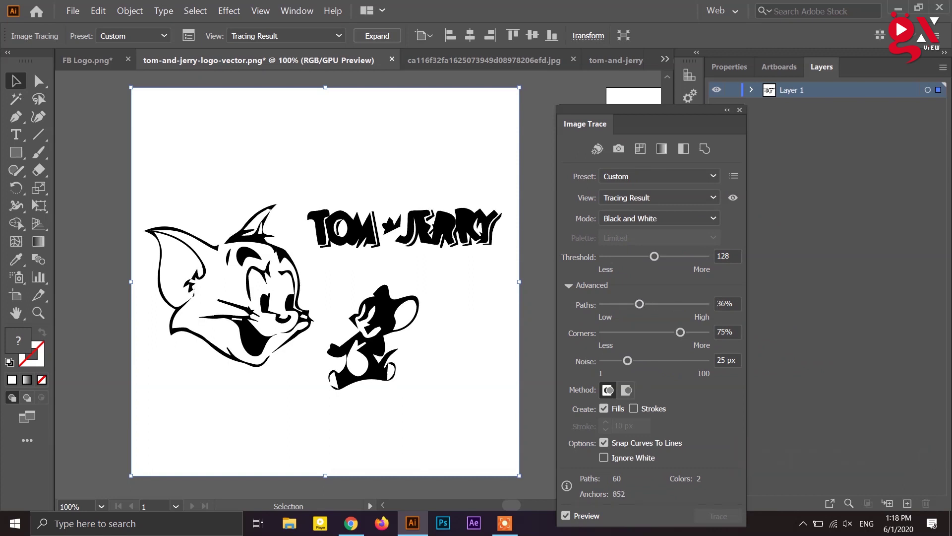
{"action": "mouse_move", "coordinate": [639, 304]}
{"action": "left_mouse_down"}
{"action": "mouse_move", "coordinate": [664, 303]}
{"action": "mouse_move", "coordinate": [648, 303]}
{"action": "left_mouse_up"}
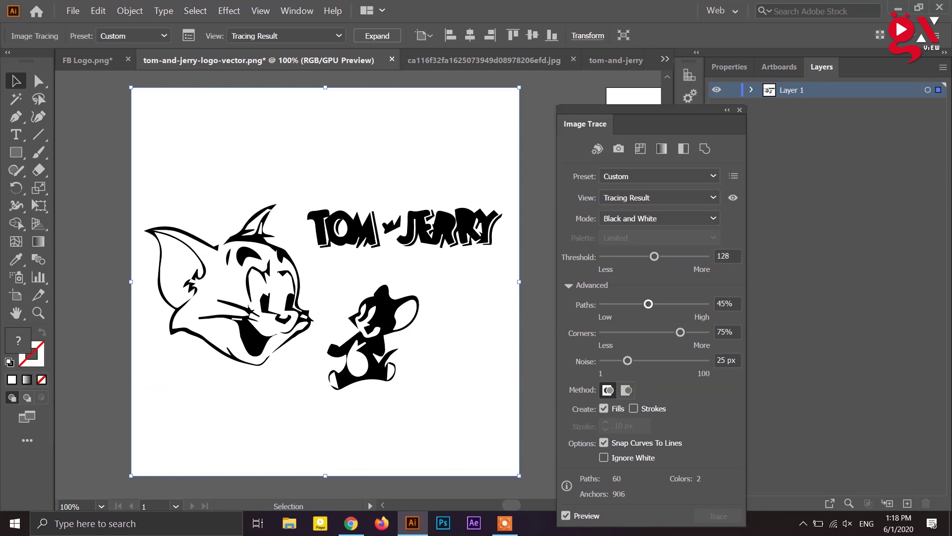
Step: Change the tracing mode of the Tom and Jerry image to Color and deselect the result
{"action": "left_click", "coordinate": [659, 218]}
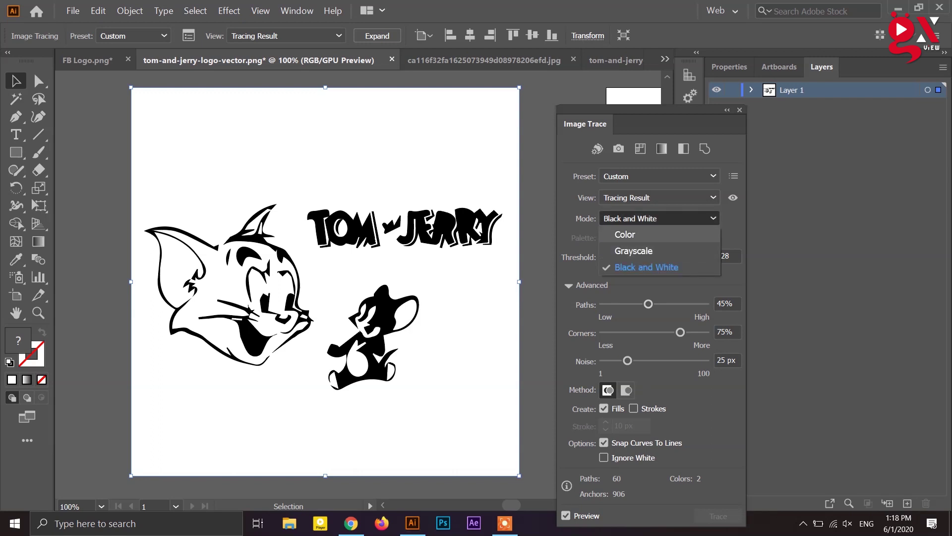
{"action": "left_click", "coordinate": [624, 234]}
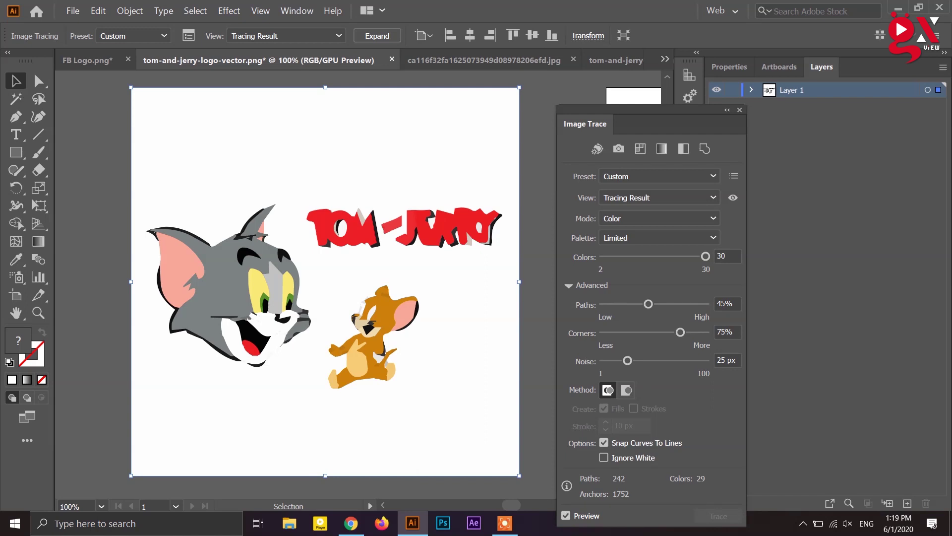
{"action": "key", "text": "ctrl+shift+a"}
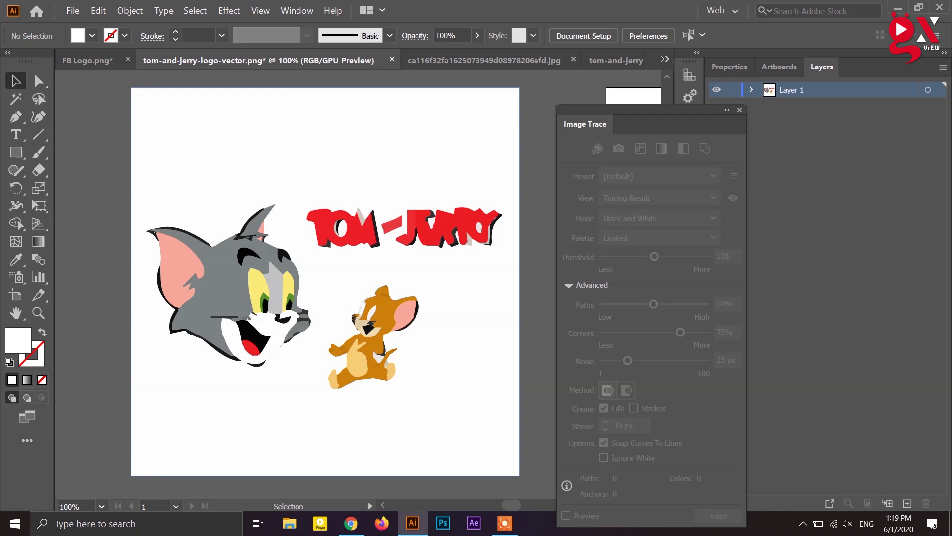
{"action": "key", "text": "ctrl+Tab"}
{"action": "scroll", "coordinate": [371, 294], "scroll_direction": "down", "scroll_amount": 3}
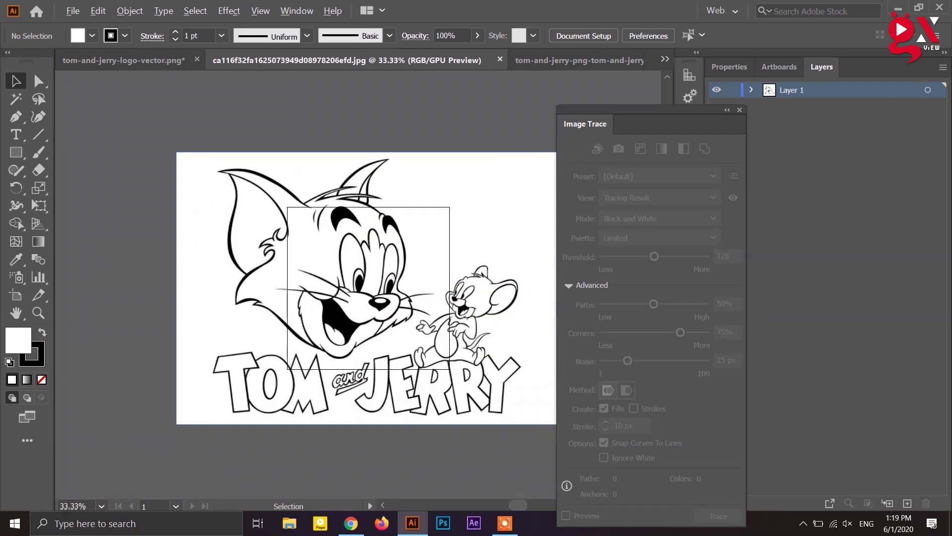
{"action": "left_click_drag", "start_coordinate": [370, 293], "coordinate": [223, 287]}
{"action": "left_click", "coordinate": [321, 302]}
{"action": "scroll", "coordinate": [247, 307], "scroll_direction": "up", "scroll_amount": 2}
{"action": "left_click_drag", "start_coordinate": [163, 285], "coordinate": [310, 316]}
{"action": "scroll", "coordinate": [247, 318], "scroll_direction": "up", "scroll_amount": 1}
{"action": "scroll", "coordinate": [247, 317], "scroll_direction": "down", "scroll_amount": 1}
{"action": "scroll", "coordinate": [310, 317], "scroll_direction": "up", "scroll_amount": 1}
{"action": "scroll", "coordinate": [310, 317], "scroll_direction": "down", "scroll_amount": 1}
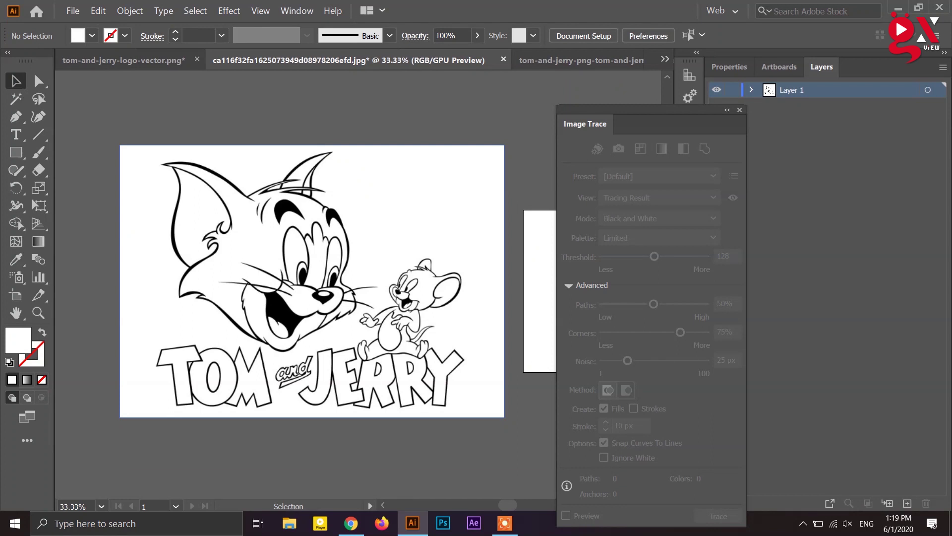
Step: Trace the Tom and Jerry line-art image with the default preset and inspect the traced outlines around Tom's mouth up close
{"action": "left_click", "coordinate": [310, 317]}
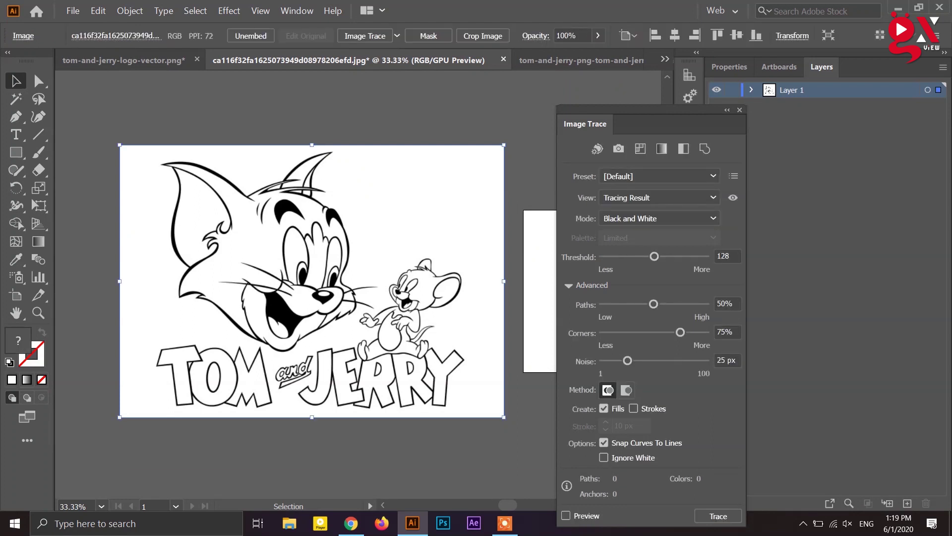
{"action": "left_click", "coordinate": [365, 36]}
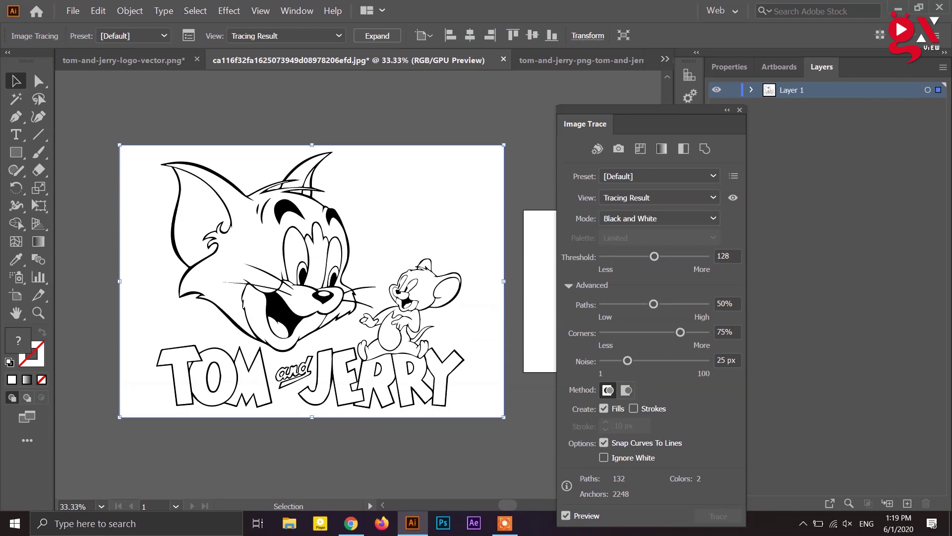
{"action": "scroll", "coordinate": [270, 297], "scroll_direction": "up", "scroll_amount": 4}
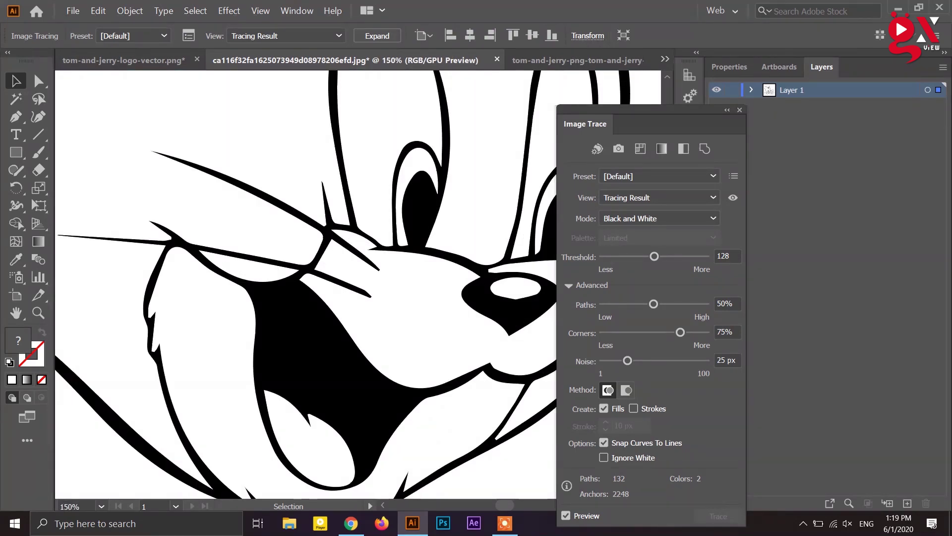
{"action": "scroll", "coordinate": [130, 264], "scroll_direction": "up", "scroll_amount": 2}
{"action": "scroll", "coordinate": [197, 264], "scroll_direction": "down", "scroll_amount": 2}
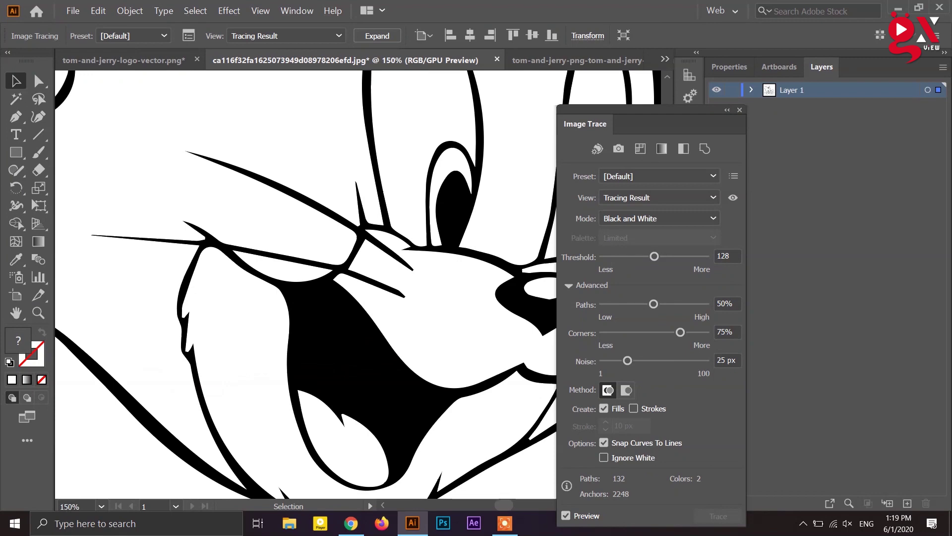
{"action": "scroll", "coordinate": [269, 297], "scroll_direction": "down", "scroll_amount": 3}
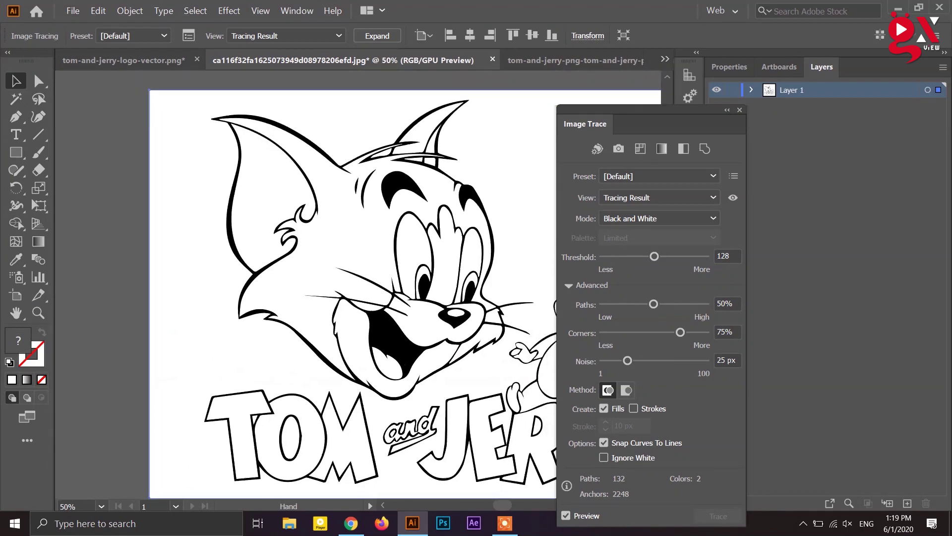
Step: Set the line-art trace's Corners to 57% and Paths to 67%, and expand it into editable paths
{"action": "left_click_drag", "start_coordinate": [679, 332], "coordinate": [661, 331]}
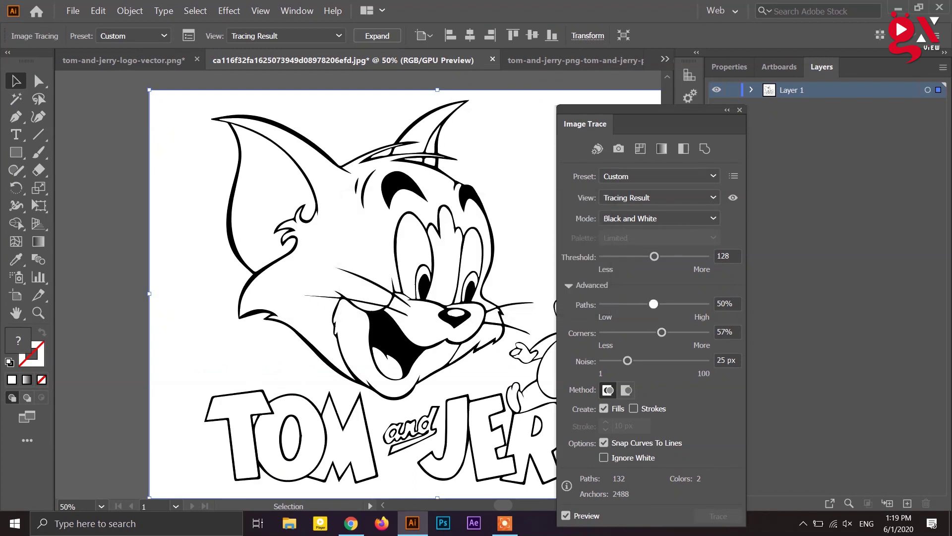
{"action": "left_click_drag", "start_coordinate": [653, 304], "coordinate": [671, 304]}
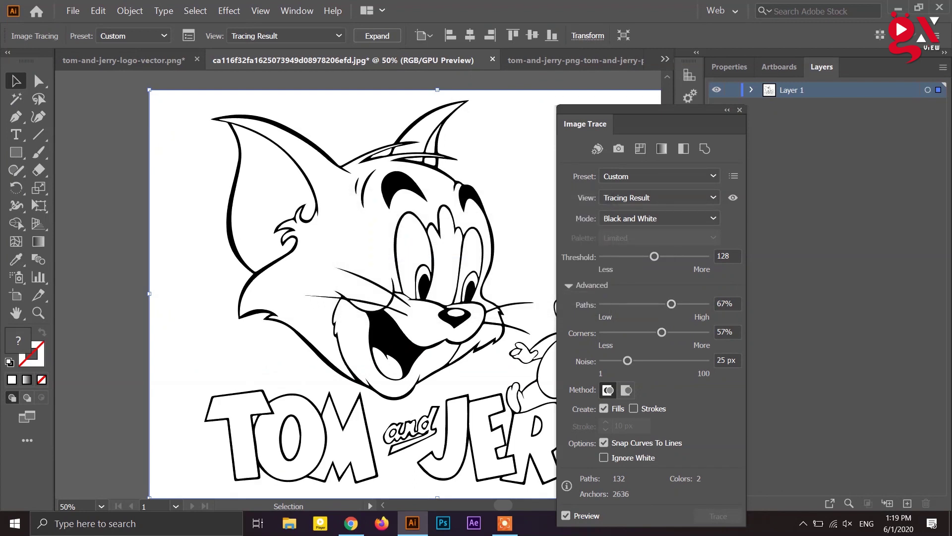
{"action": "key", "text": "ctrl+minus"}
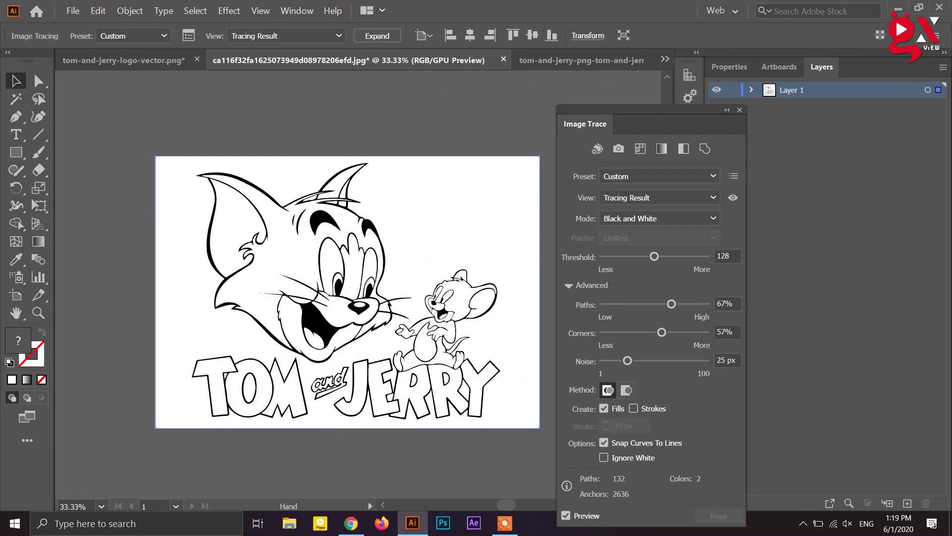
{"action": "left_click", "coordinate": [376, 35]}
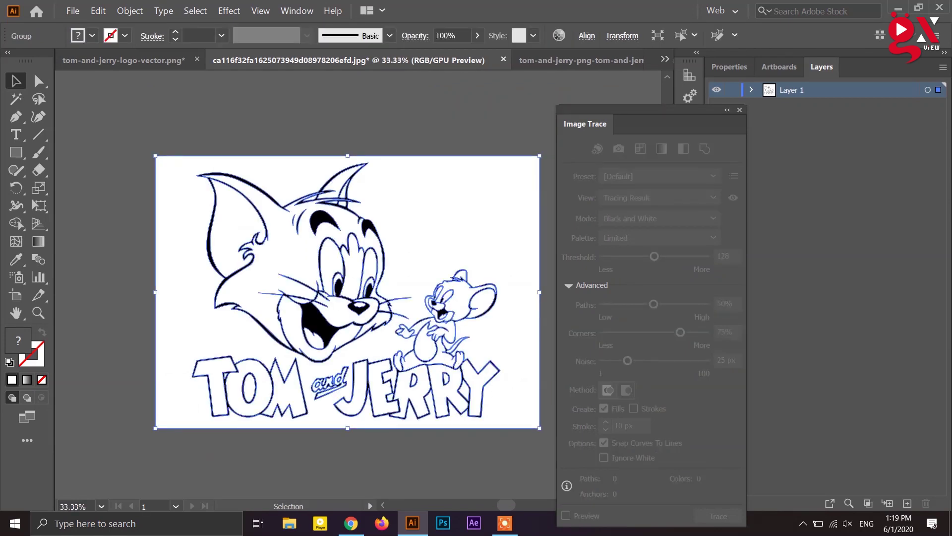
Step: Paste the colored image from tom-and-jerry-png-tom-and-jerry-png-2310.png into the line-art document and place it off the artboard, up and to the left
{"action": "left_click", "coordinate": [382, 114]}
{"action": "key", "text": "a"}
{"action": "left_click", "coordinate": [359, 168]}
{"action": "left_click", "coordinate": [446, 124]}
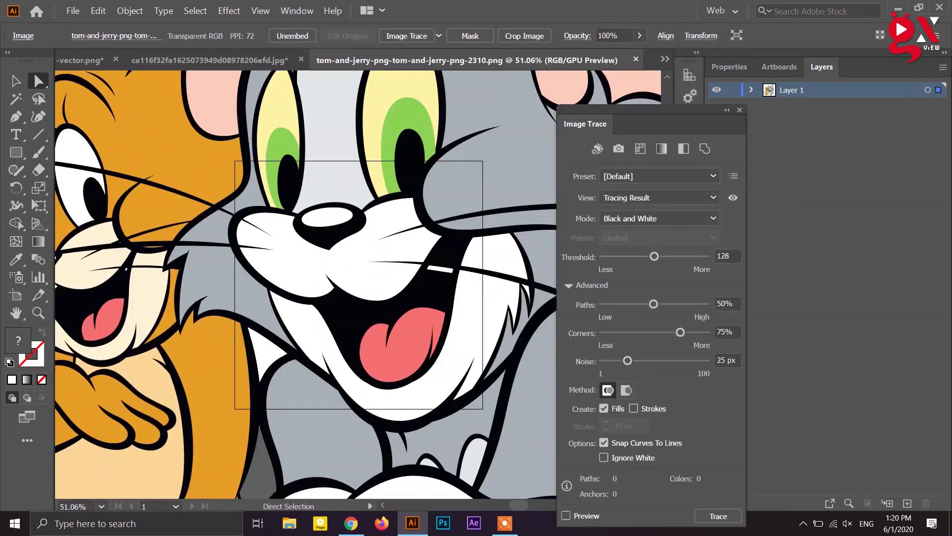
{"action": "key", "text": "ctrl+minus"}
{"action": "key", "text": "ctrl+minus"}
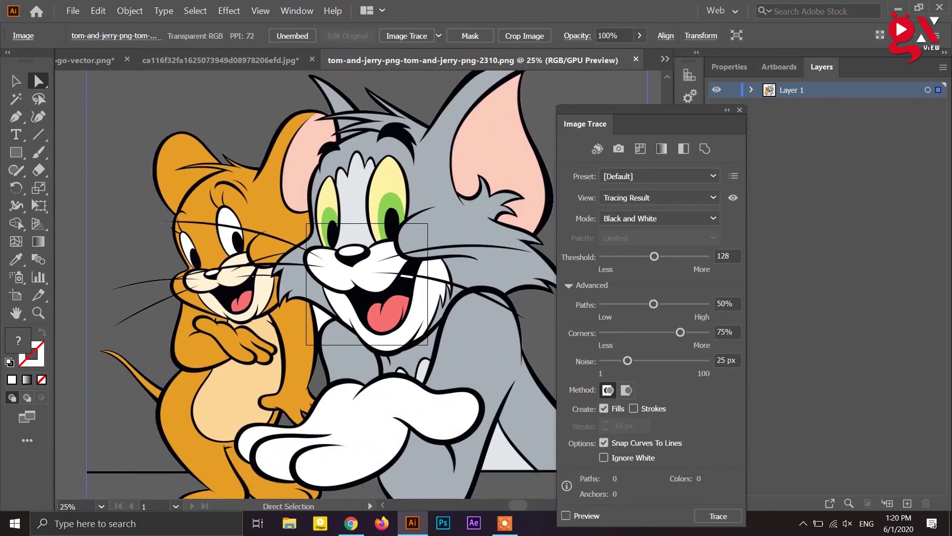
{"action": "left_click", "coordinate": [220, 60]}
{"action": "key", "text": "ctrl+v"}
{"action": "scroll", "coordinate": [361, 379], "scroll_direction": "down", "scroll_amount": 4}
{"action": "left_click_drag", "start_coordinate": [413, 309], "coordinate": [286, 229]}
Step: Fill Tom's head in the traced line art with the gray sampled from the colored reference image
{"action": "scroll", "coordinate": [344, 352], "scroll_direction": "up", "scroll_amount": 2}
{"action": "left_click", "coordinate": [346, 350]}
{"action": "key", "text": "i"}
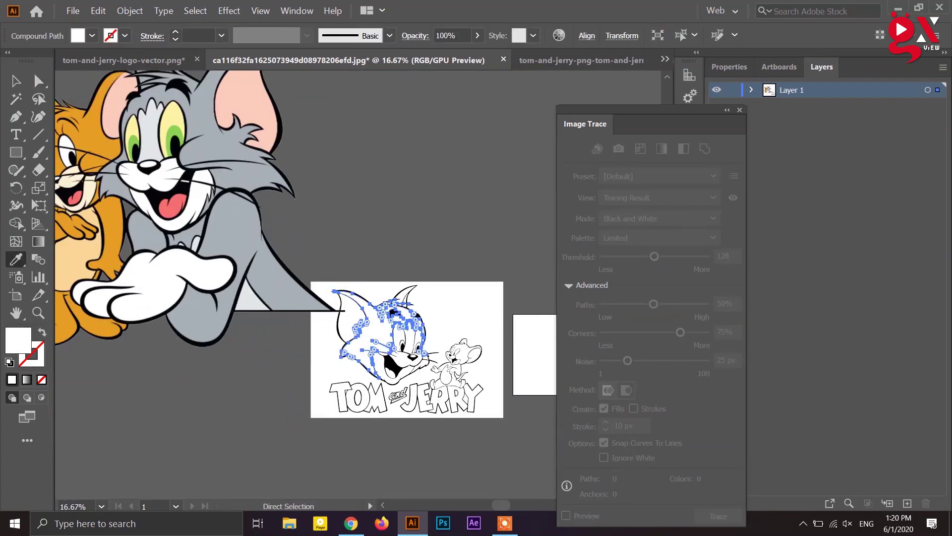
{"action": "left_click", "coordinate": [278, 272]}
{"action": "key", "text": "ctrl+shift+a"}
{"action": "scroll", "coordinate": [395, 356], "scroll_direction": "up", "scroll_amount": 2}
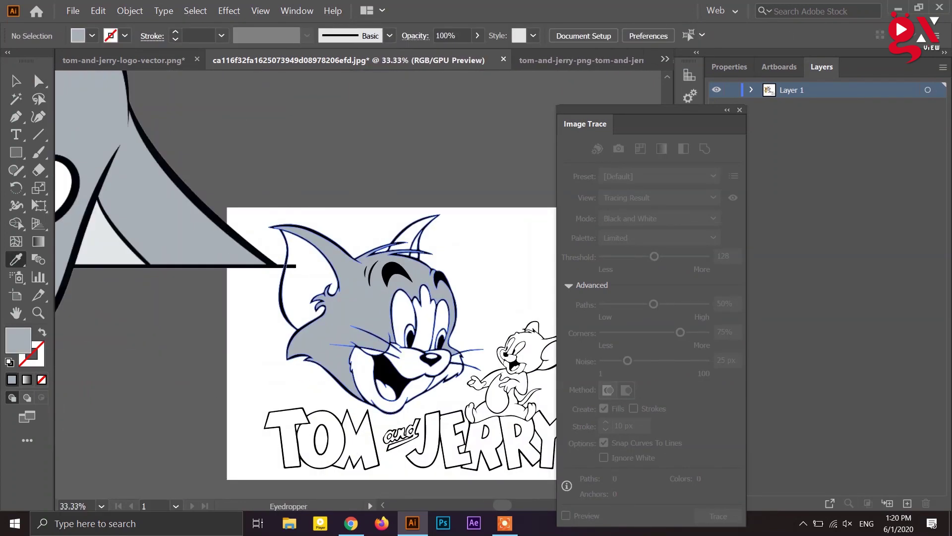
{"action": "left_click", "coordinate": [368, 384], "text": "ctrl"}
{"action": "scroll", "coordinate": [369, 384], "scroll_direction": "down", "scroll_amount": 2}
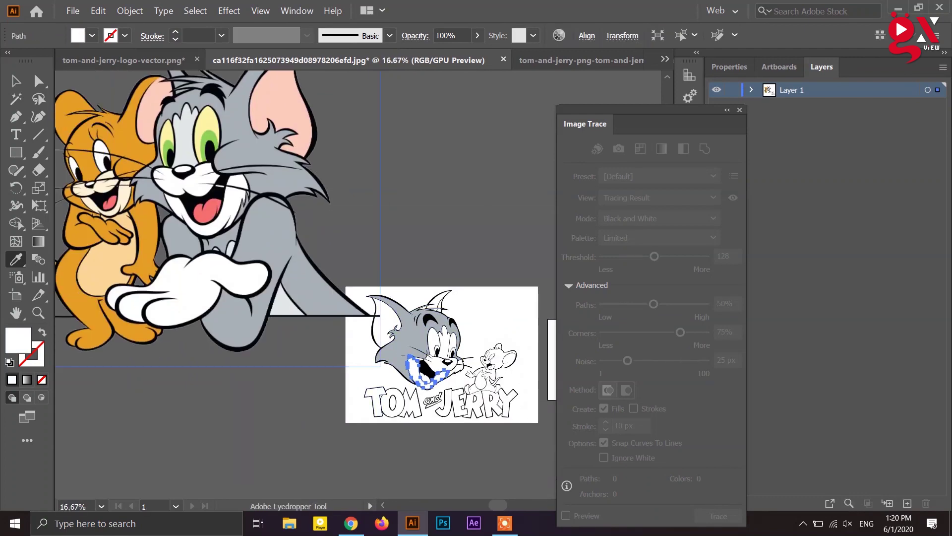
{"action": "key", "text": "ctrl+shift+a"}
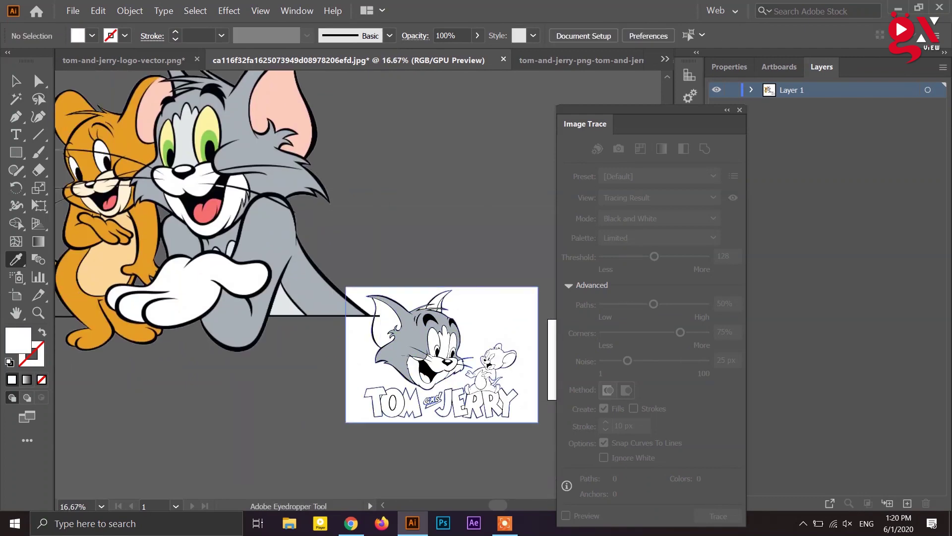
Step: Fill Jerry's lower body in the traced line art with the orange sampled from the reference image
{"action": "scroll", "coordinate": [473, 387], "scroll_direction": "up", "scroll_amount": 2}
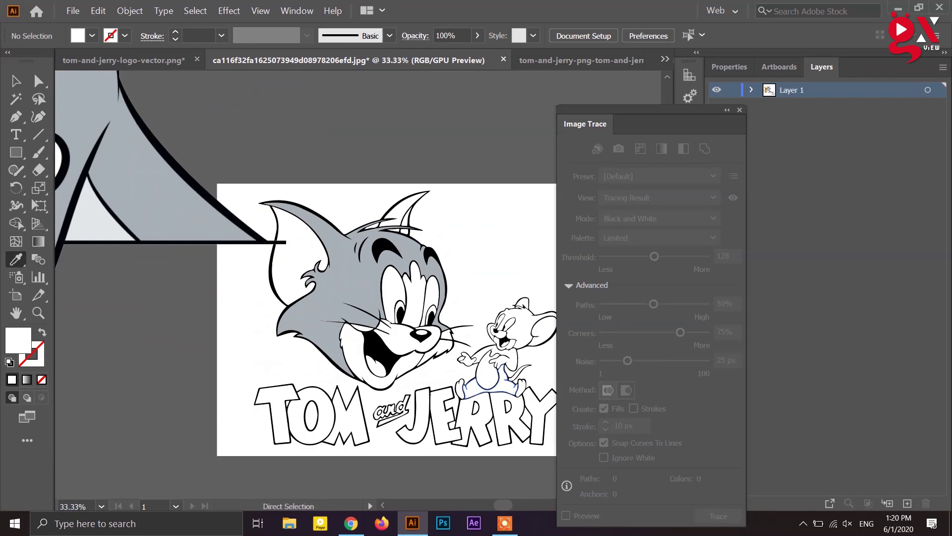
{"action": "left_click", "coordinate": [473, 387], "text": "ctrl"}
{"action": "scroll", "coordinate": [425, 367], "scroll_direction": "down", "scroll_amount": 2}
{"action": "left_click", "coordinate": [115, 218]}
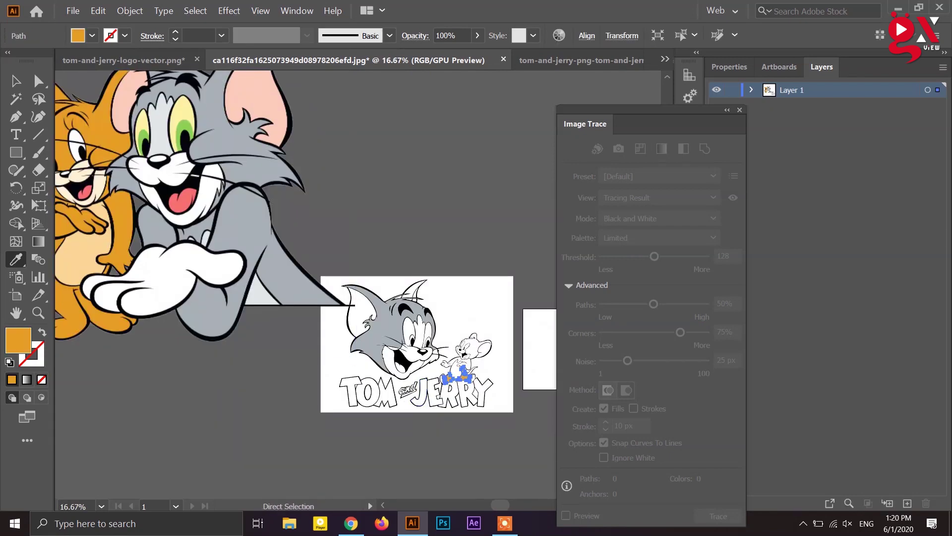
{"action": "key", "text": "ctrl+shift+a"}
Step: Fill Jerry's belly with the light peach sampled from the reference Jerry and deselect it
{"action": "scroll", "coordinate": [448, 365], "scroll_direction": "up", "scroll_amount": 3}
{"action": "left_click", "coordinate": [485, 363], "text": "ctrl"}
{"action": "scroll", "coordinate": [404, 399], "scroll_direction": "down", "scroll_amount": 2}
{"action": "left_click_drag", "start_coordinate": [297, 248], "coordinate": [436, 238]}
{"action": "left_click_drag", "start_coordinate": [298, 223], "coordinate": [364, 262]}
{"action": "left_click", "coordinate": [89, 238]}
{"action": "scroll", "coordinate": [305, 277], "scroll_direction": "right", "scroll_amount": 1}
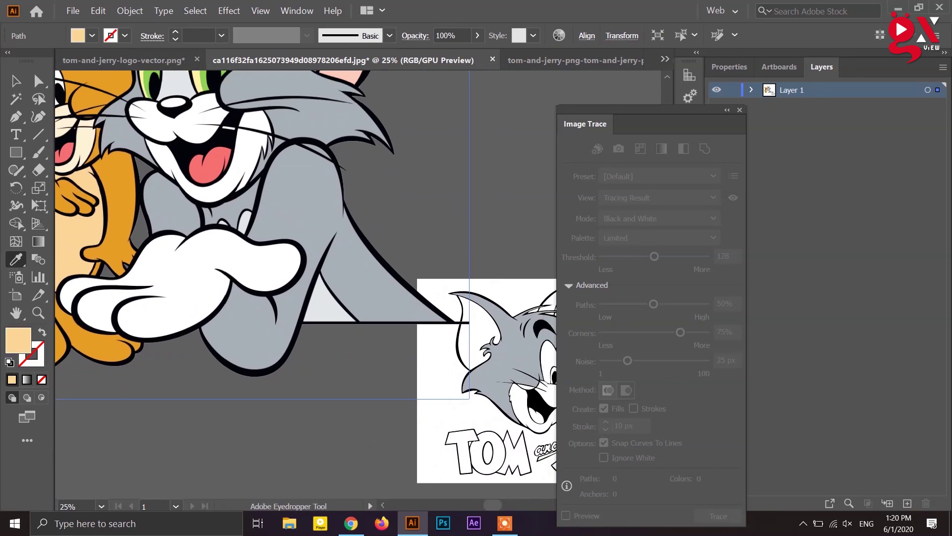
{"action": "key", "text": "a"}
{"action": "key", "text": "ctrl+shift+a"}
Step: Delete the pasted colored reference image from the line-art document
{"action": "key", "text": "ctrl+minus"}
{"action": "key", "text": "ctrl+minus"}
{"action": "key", "text": "ctrl+minus"}
{"action": "scroll", "coordinate": [305, 277], "scroll_direction": "right", "scroll_amount": 1}
{"action": "left_click", "coordinate": [298, 233]}
{"action": "key", "text": "Delete"}
{"action": "key", "text": "v"}
{"action": "key", "text": "ctrl+0"}
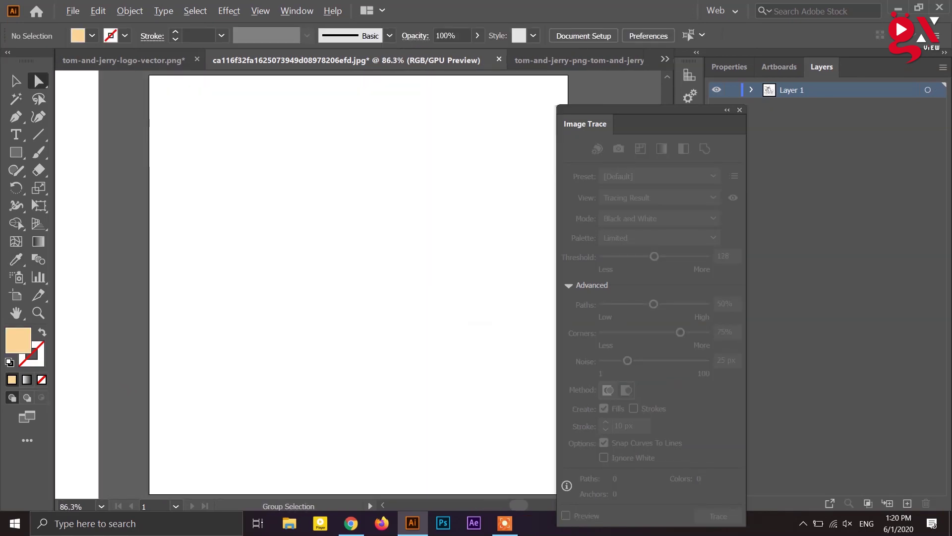
{"action": "scroll", "coordinate": [419, 367], "scroll_direction": "down", "scroll_amount": 4}
{"action": "scroll", "coordinate": [419, 367], "scroll_direction": "left", "scroll_amount": 2}
{"action": "scroll", "coordinate": [419, 367], "scroll_direction": "up", "scroll_amount": 2}
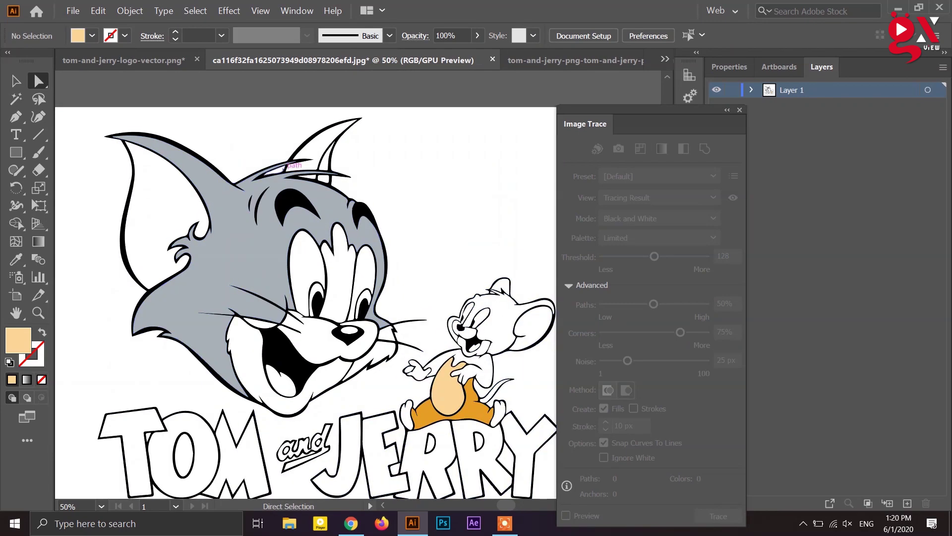
{"action": "key", "text": "ctrl+minus"}
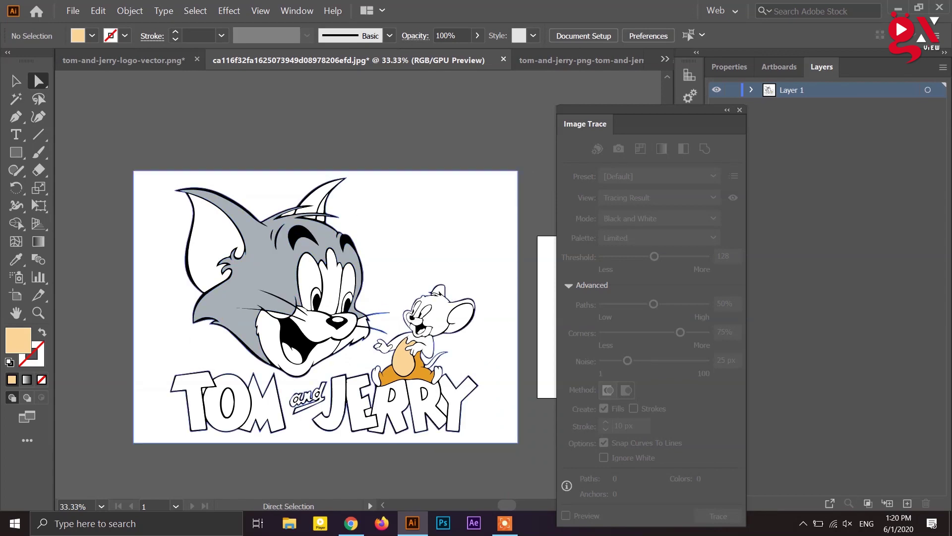
{"action": "key", "text": "v"}
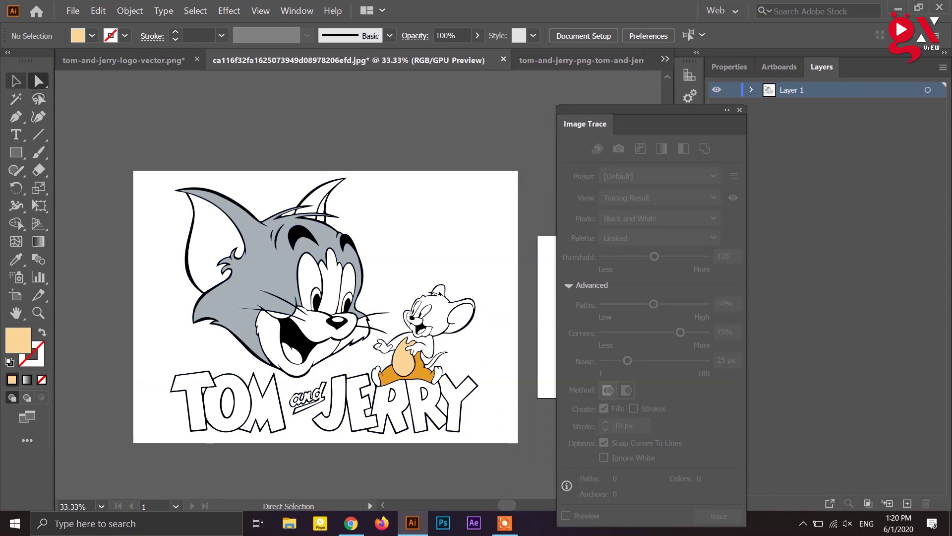
Step: In the tom-and-jerry-png-2310 document, run Image Trace on the colored Tom and Jerry image and proceed despite its large size
{"action": "left_click", "coordinate": [580, 60]}
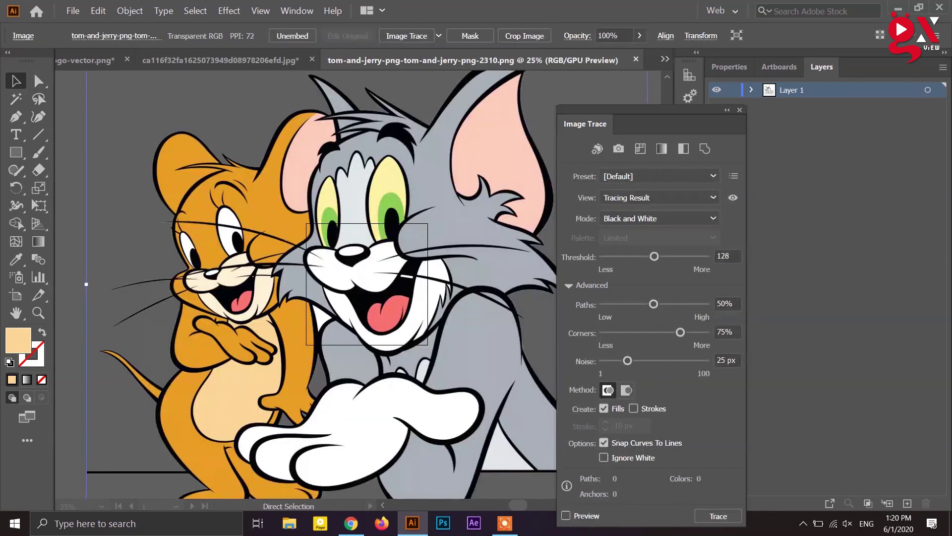
{"action": "scroll", "coordinate": [371, 322], "scroll_direction": "down", "scroll_amount": 2}
{"action": "left_click_drag", "start_coordinate": [430, 303], "coordinate": [390, 306]}
{"action": "key", "text": "ctrl+plus"}
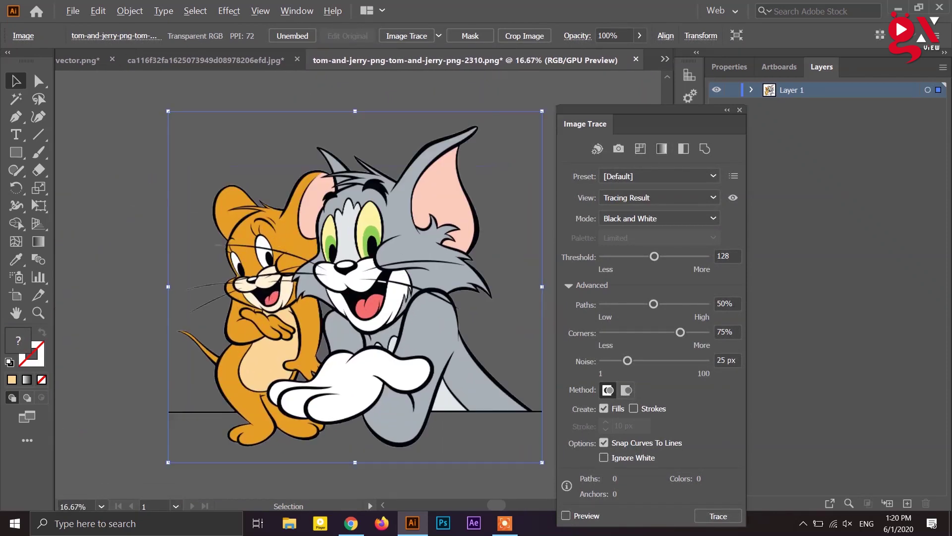
{"action": "scroll", "coordinate": [347, 347], "scroll_direction": "down", "scroll_amount": 1}
{"action": "scroll", "coordinate": [350, 347], "scroll_direction": "up", "scroll_amount": 1}
{"action": "left_click_drag", "start_coordinate": [350, 348], "coordinate": [315, 344]}
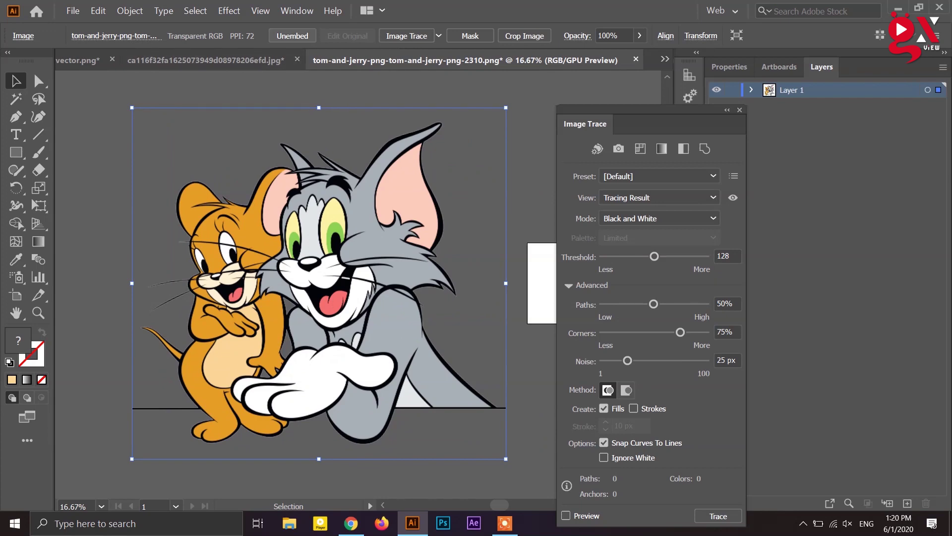
{"action": "left_click", "coordinate": [406, 35]}
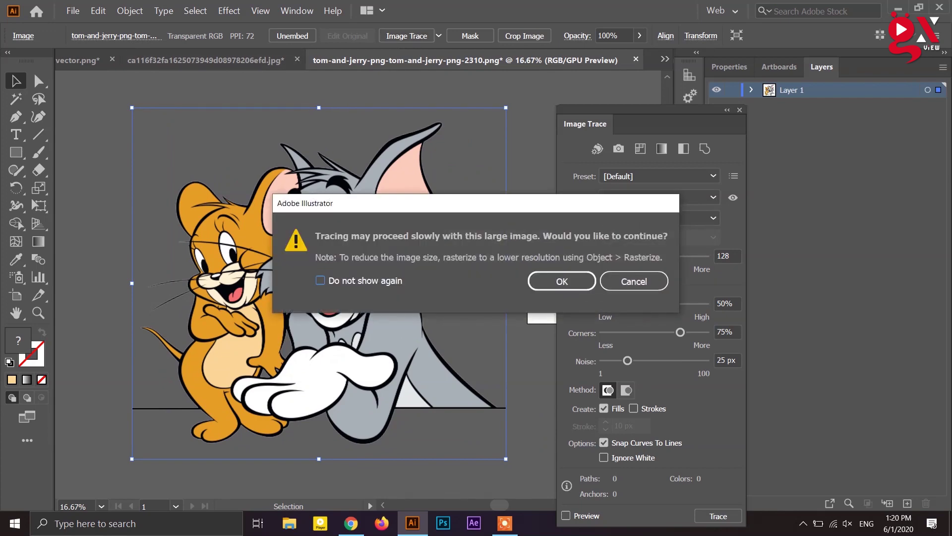
{"action": "left_click", "coordinate": [561, 281]}
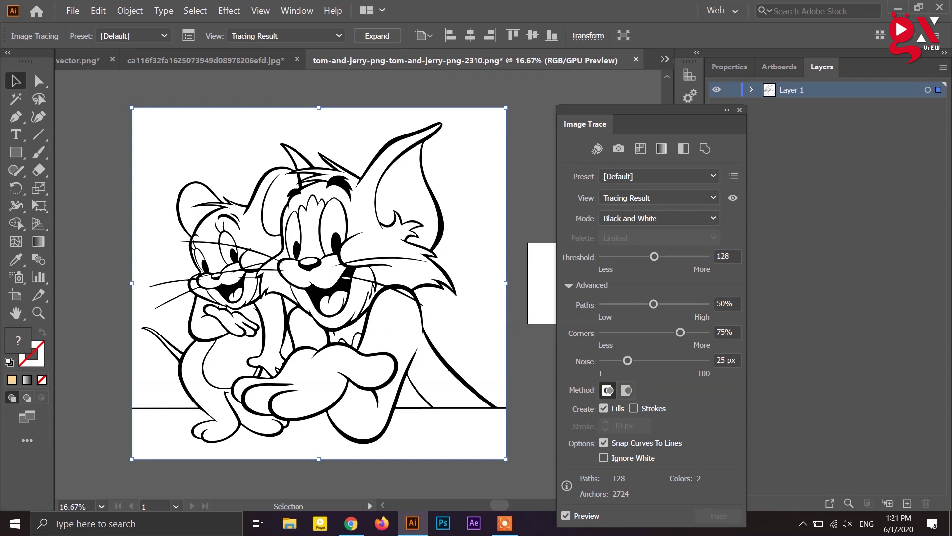
Step: Set the tracing mode of the Tom and Jerry image to Color and deselect the artwork
{"action": "left_click", "coordinate": [659, 218]}
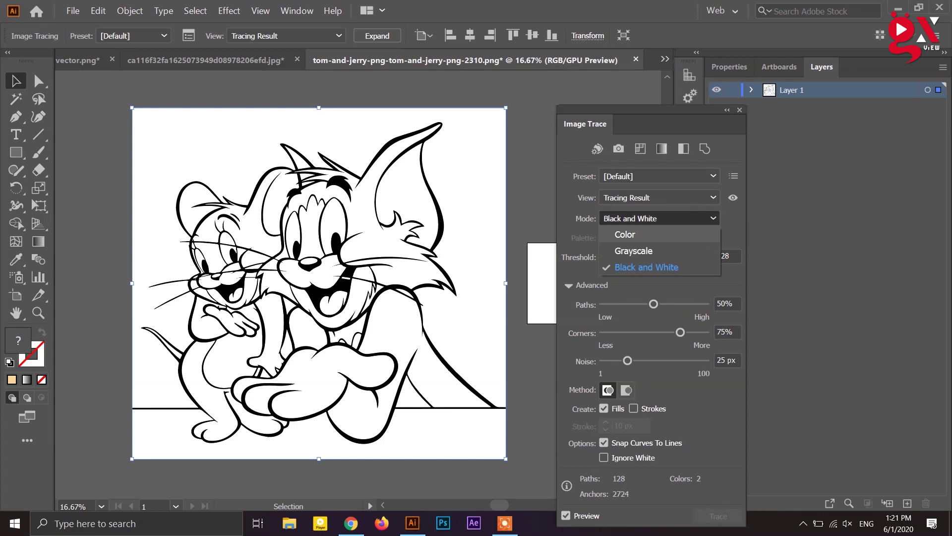
{"action": "left_click", "coordinate": [615, 233]}
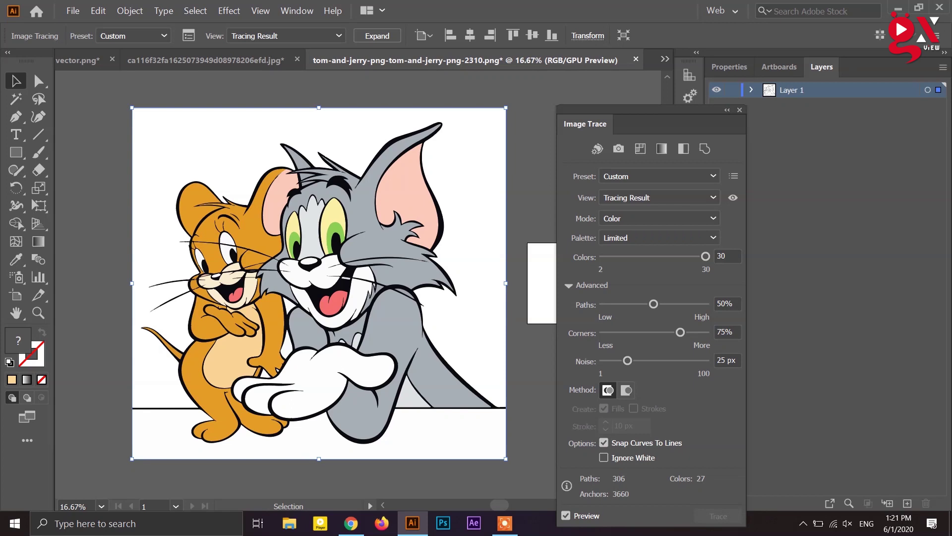
{"action": "key", "text": "ctrl+shift+a"}
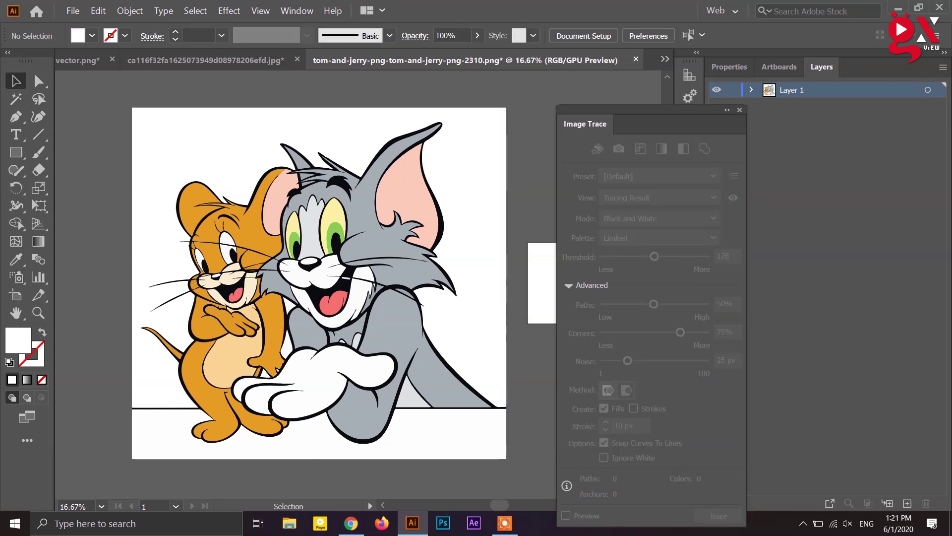
{"action": "mouse_move", "coordinate": [100, 90]}
{"action": "left_mouse_down"}
{"action": "mouse_move", "coordinate": [280, 363]}
{"action": "mouse_move", "coordinate": [516, 460]}
{"action": "left_mouse_up"}
{"action": "key", "text": "ctrl+shift+a"}
{"action": "key", "text": "ctrl+shift+a"}
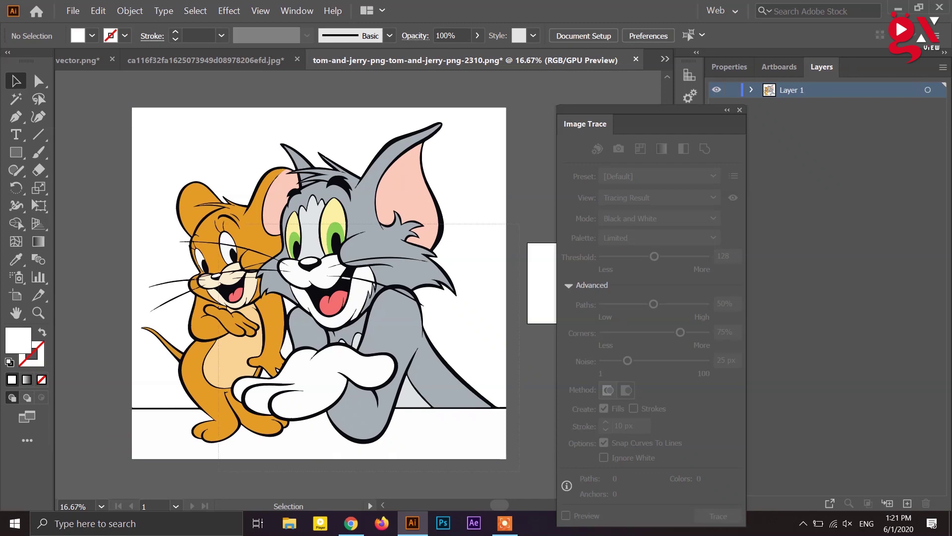
{"action": "key", "text": "ctrl+a"}
{"action": "key", "text": "ctrl+shift+a"}
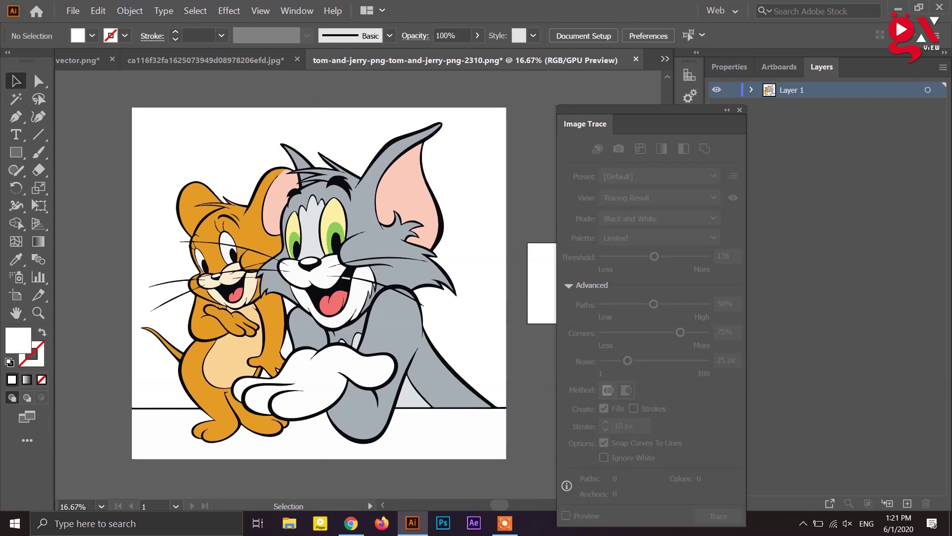
{"action": "left_click", "coordinate": [16, 152]}
{"action": "mouse_move", "coordinate": [74, 132]}
{"action": "left_mouse_down"}
{"action": "mouse_move", "coordinate": [107, 170]}
{"action": "mouse_move", "coordinate": [165, 179]}
{"action": "left_mouse_up"}
{"action": "double_click", "coordinate": [17, 340]}
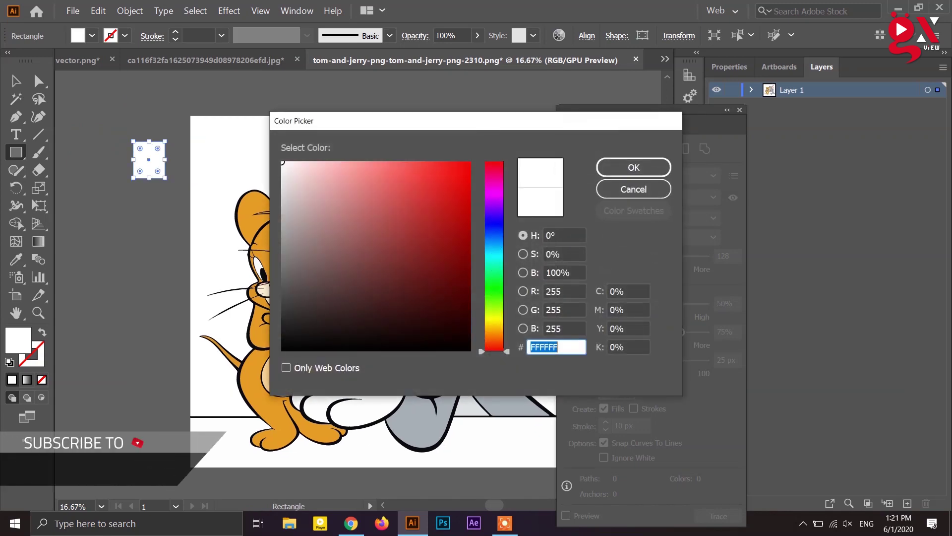
{"action": "left_click", "coordinate": [303, 334]}
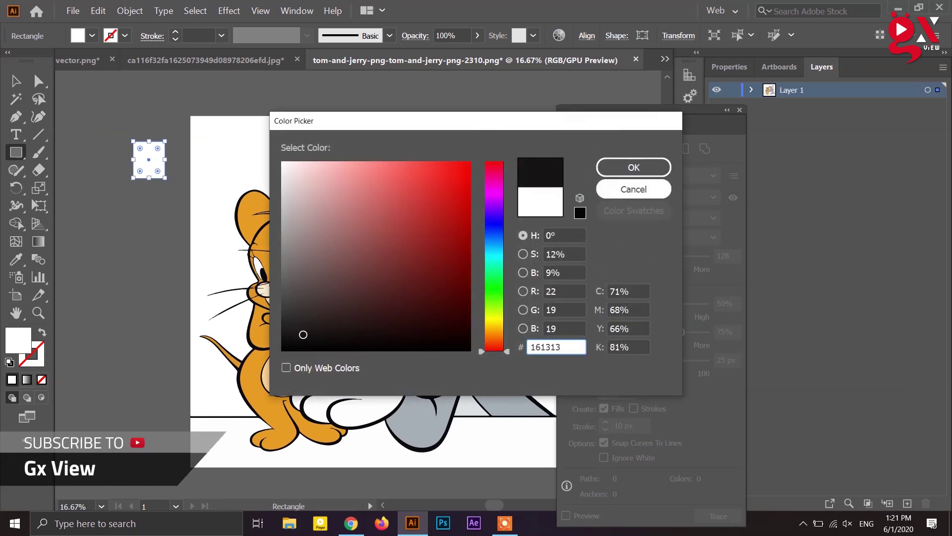
{"action": "left_click", "coordinate": [633, 189]}
{"action": "key", "text": "Delete"}
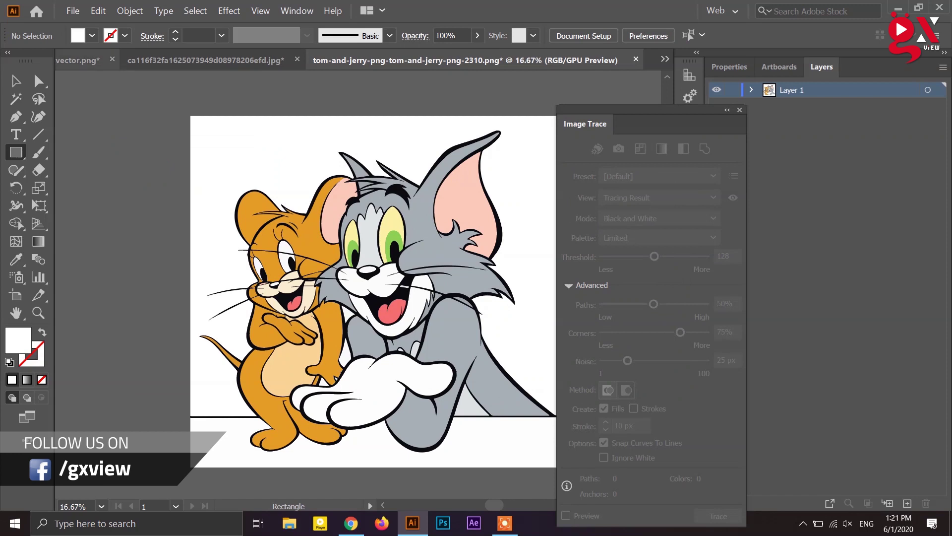
Step: Delete the traced Facebook logo in the FB Logo.png document and close that document without saving
{"action": "left_click", "coordinate": [83, 60]}
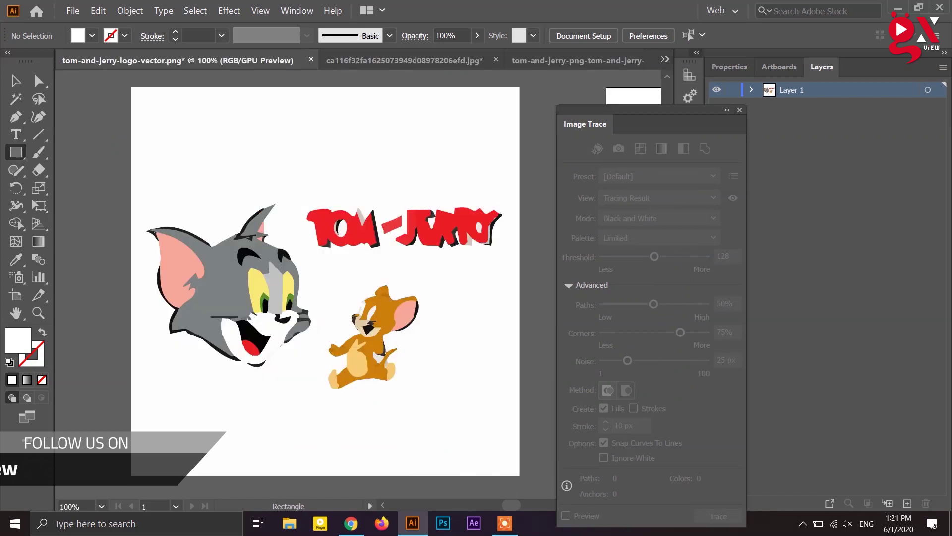
{"action": "left_click", "coordinate": [696, 52]}
{"action": "left_click", "coordinate": [696, 52]}
{"action": "left_click", "coordinate": [665, 59]}
{"action": "left_click", "coordinate": [712, 61]}
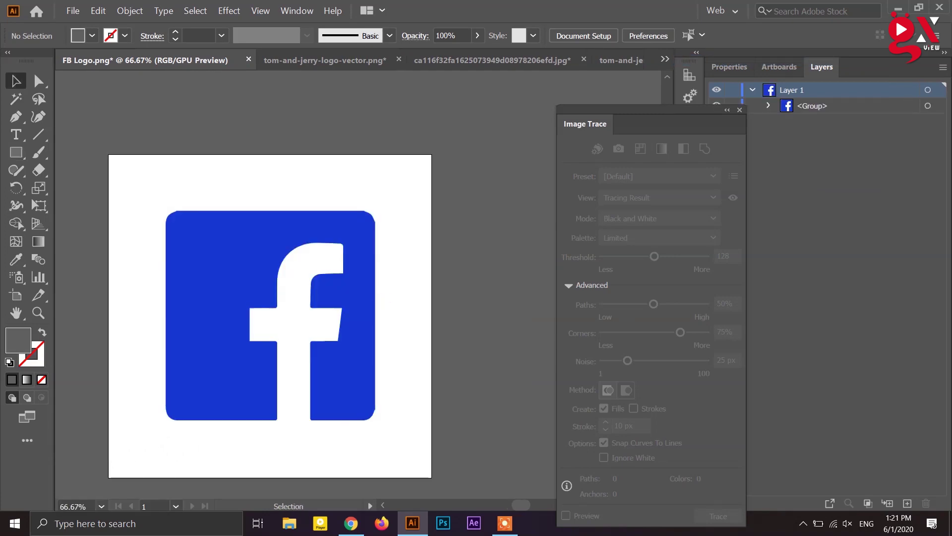
{"action": "scroll", "coordinate": [464, 309], "scroll_direction": "down", "scroll_amount": 2}
{"action": "left_click", "coordinate": [396, 306]}
{"action": "key", "text": "Delete"}
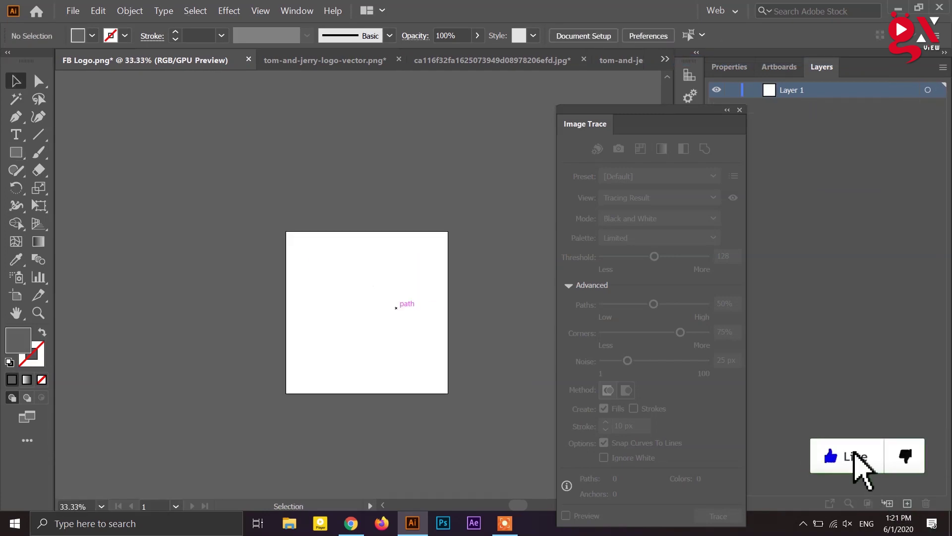
{"action": "left_click", "coordinate": [950, 523]}
{"action": "left_click_drag", "start_coordinate": [23, 324], "coordinate": [354, 347]}
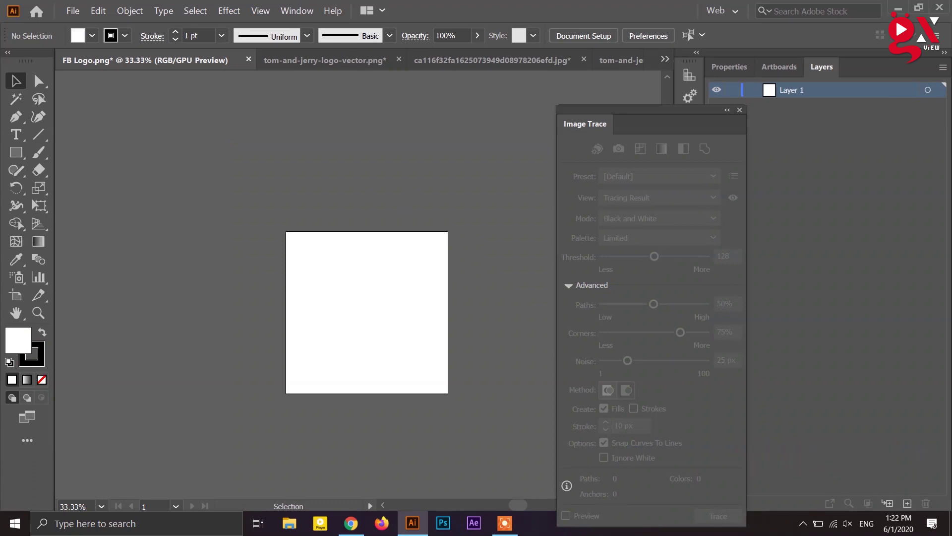
{"action": "left_click", "coordinate": [249, 59]}
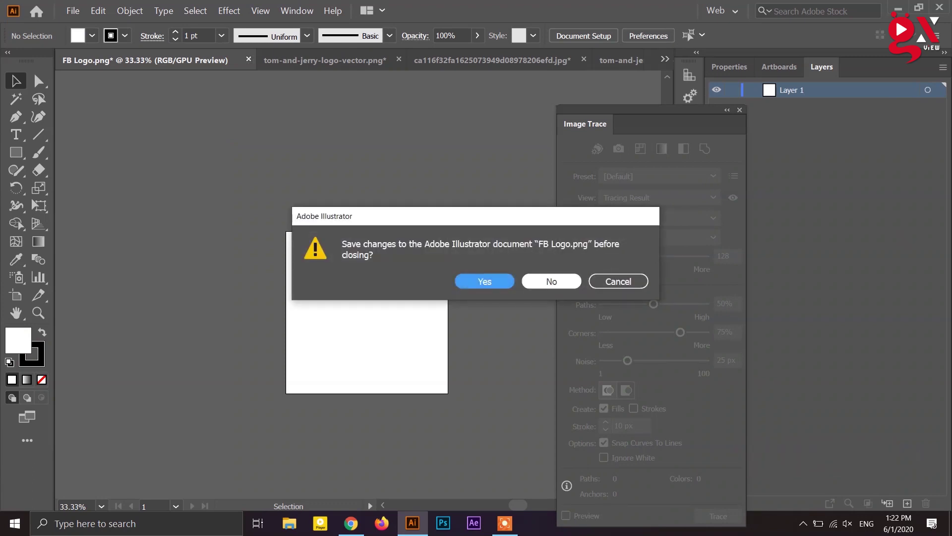
{"action": "left_click", "coordinate": [551, 281]}
Step: Reopen the original FB Logo.png image from the desktop in Illustrator and move it off the artboard to the left
{"action": "left_click", "coordinate": [898, 8]}
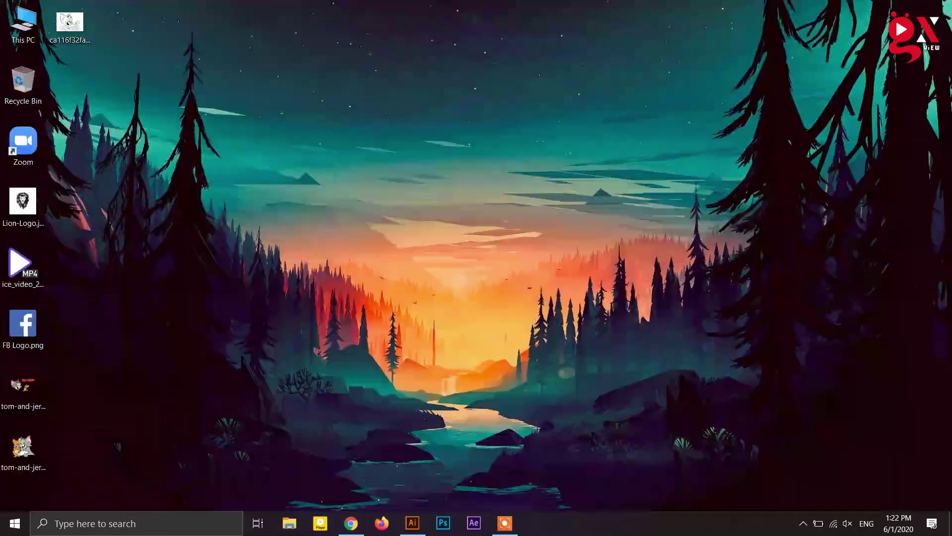
{"action": "left_click_drag", "start_coordinate": [23, 322], "coordinate": [659, 59]}
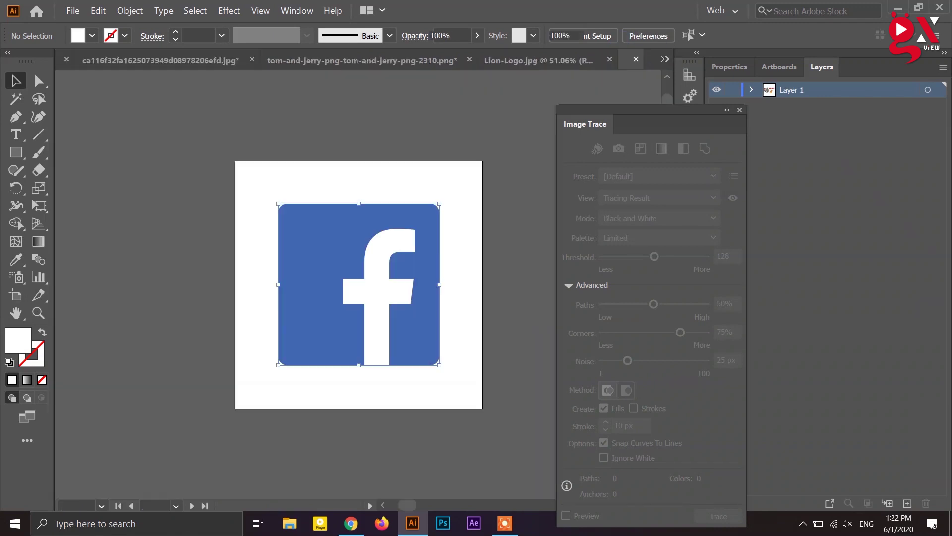
{"action": "left_click_drag", "start_coordinate": [390, 252], "coordinate": [194, 207]}
Step: Examine the edges and rounded corner of the untraced Facebook logo at high magnification for pixelation
{"action": "key", "text": "ctrl+1"}
{"action": "left_click_drag", "start_coordinate": [438, 272], "coordinate": [381, 262]}
{"action": "scroll", "coordinate": [357, 264], "scroll_direction": "up", "scroll_amount": 1}
{"action": "left_click_drag", "start_coordinate": [496, 223], "coordinate": [264, 276]}
{"action": "scroll", "coordinate": [388, 173], "scroll_direction": "up", "scroll_amount": 3}
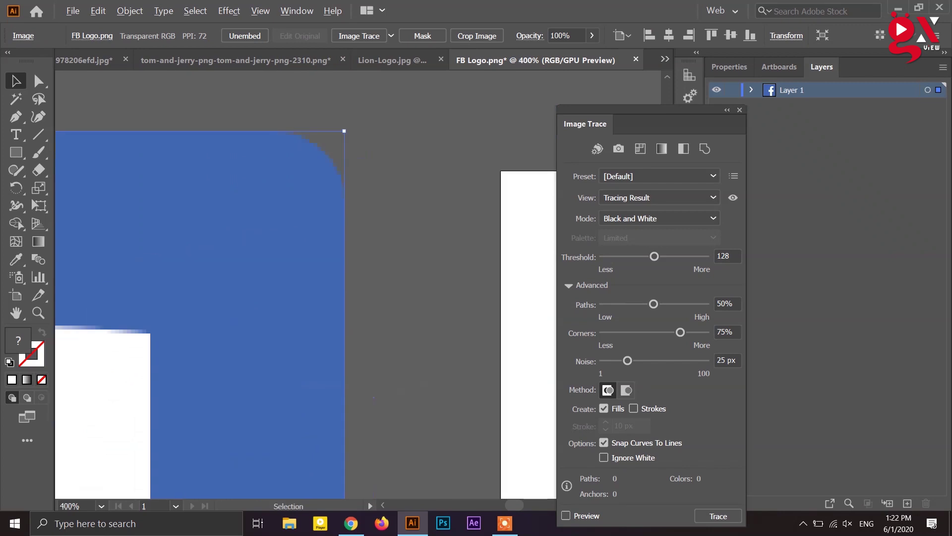
{"action": "key", "text": "ctrl+minus"}
{"action": "key", "text": "ctrl+minus"}
{"action": "key", "text": "ctrl+minus"}
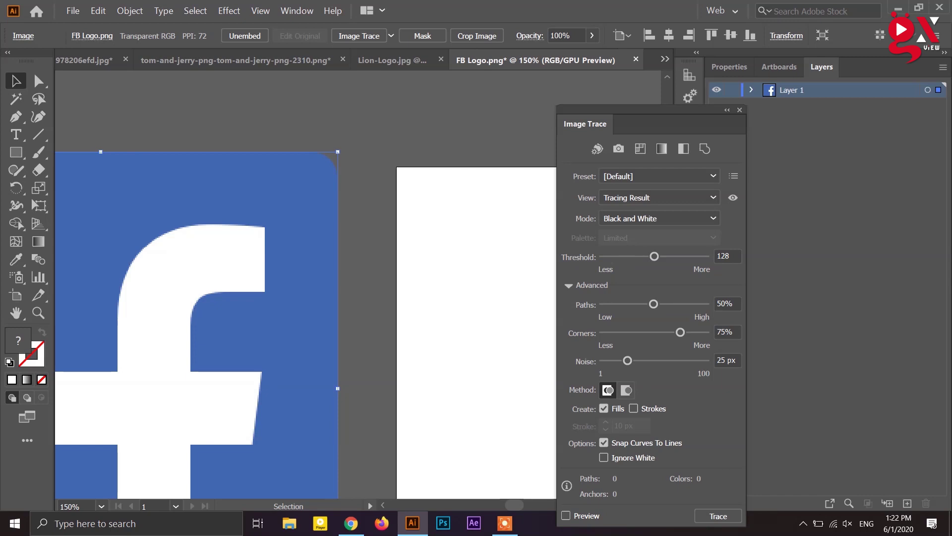
{"action": "key", "text": "ctrl+minus"}
{"action": "key", "text": "ctrl+minus"}
{"action": "scroll", "coordinate": [325, 140], "scroll_direction": "up", "scroll_amount": 3}
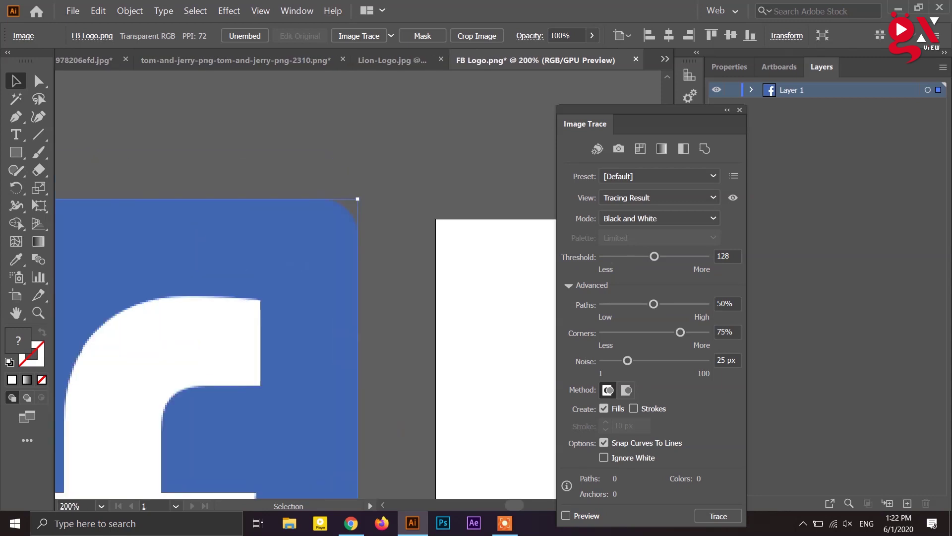
{"action": "key", "text": "ctrl+minus"}
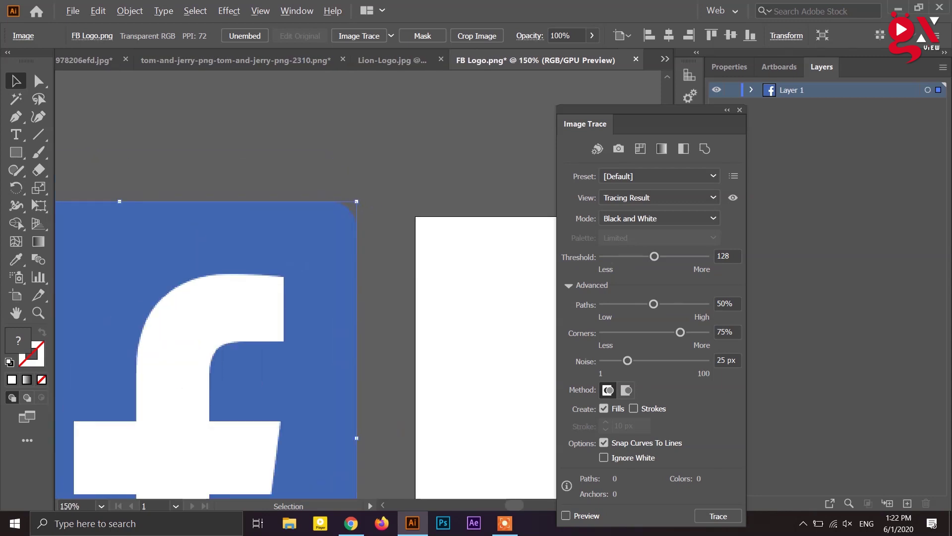
Step: Return to the traced Tom and Jerry image and set its tracing palette to 11 colors
{"action": "left_click", "coordinate": [392, 60]}
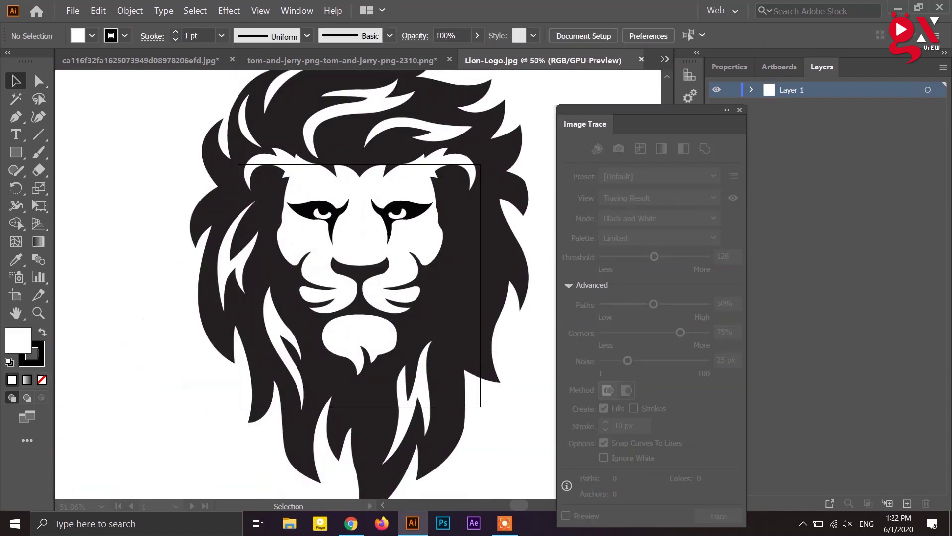
{"action": "left_click", "coordinate": [347, 60]}
{"action": "scroll", "coordinate": [371, 267], "scroll_direction": "down", "scroll_amount": 2}
{"action": "left_click_drag", "start_coordinate": [371, 267], "coordinate": [324, 263]}
{"action": "scroll", "coordinate": [337, 279], "scroll_direction": "up", "scroll_amount": 3}
{"action": "scroll", "coordinate": [337, 279], "scroll_direction": "down", "scroll_amount": 1}
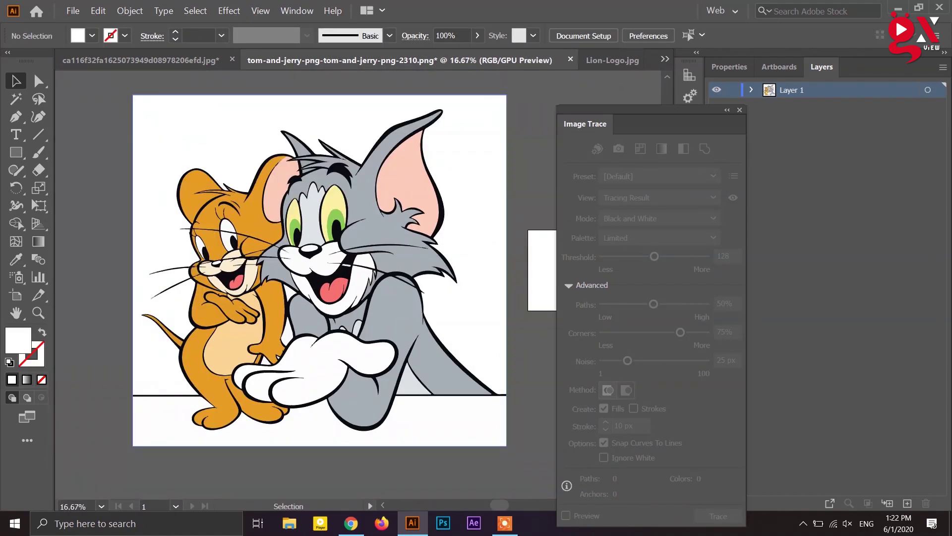
{"action": "key", "text": "ctrl+a"}
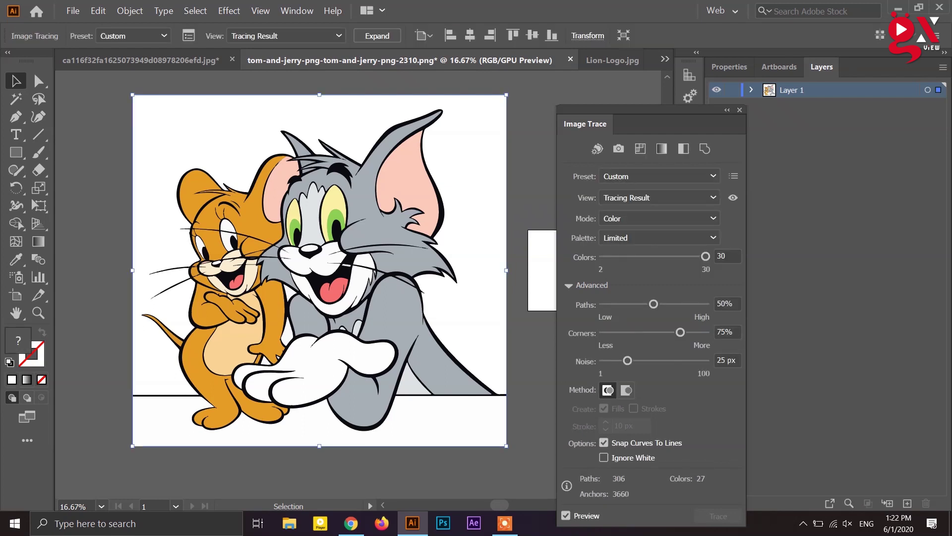
{"action": "left_click", "coordinate": [705, 256]}
{"action": "scroll", "coordinate": [174, 240], "scroll_direction": "up", "scroll_amount": 1}
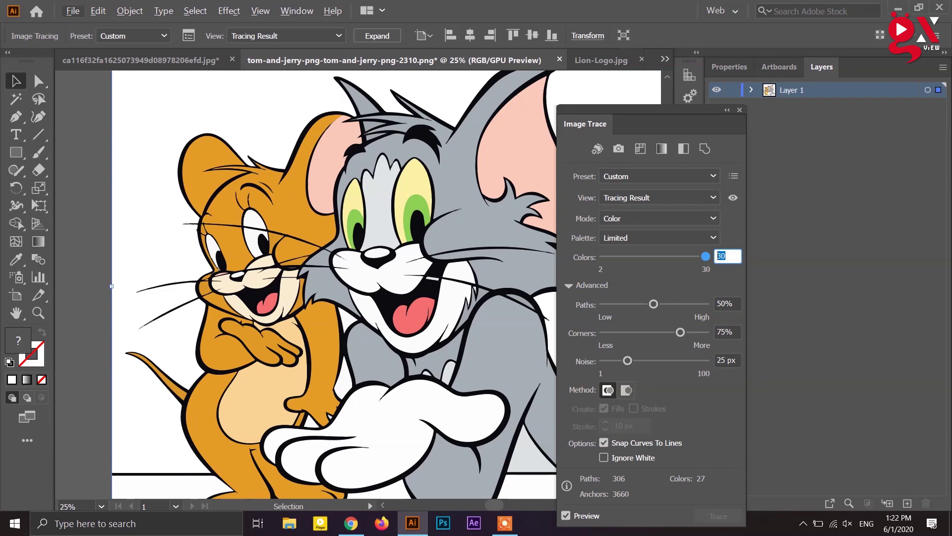
{"action": "scroll", "coordinate": [198, 174], "scroll_direction": "down", "scroll_amount": 1}
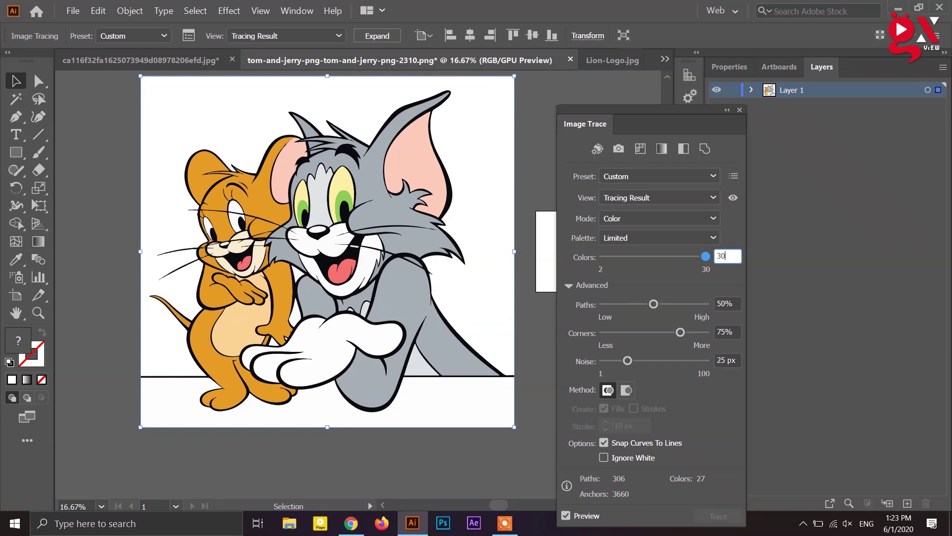
{"action": "type", "text": "11"}
{"action": "key", "text": "Return"}
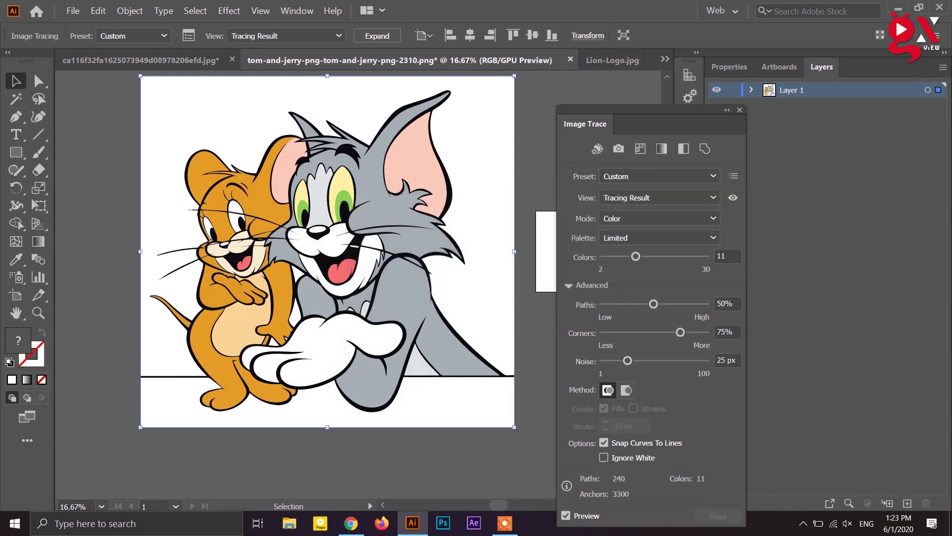
Step: Leave the traced Tom and Jerry artwork deselected and switch to the Lion-Logo.jpg document
{"action": "key", "text": "ctrl+minus"}
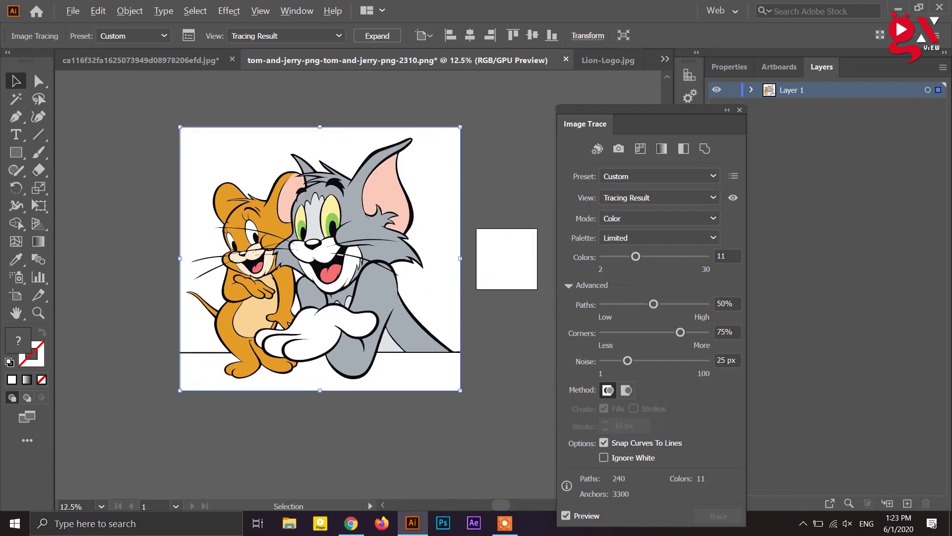
{"action": "key", "text": "ctrl+shift+a"}
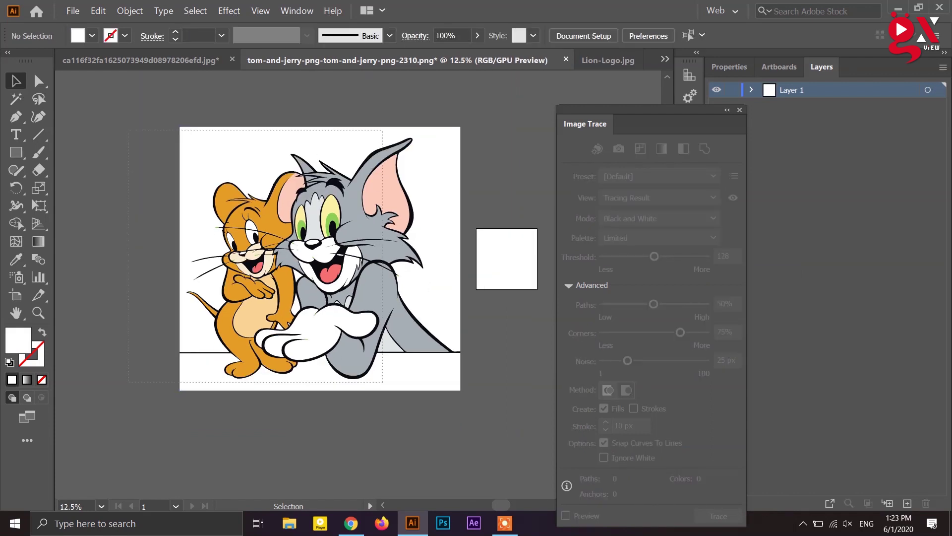
{"action": "left_click_drag", "start_coordinate": [128, 130], "coordinate": [466, 430]}
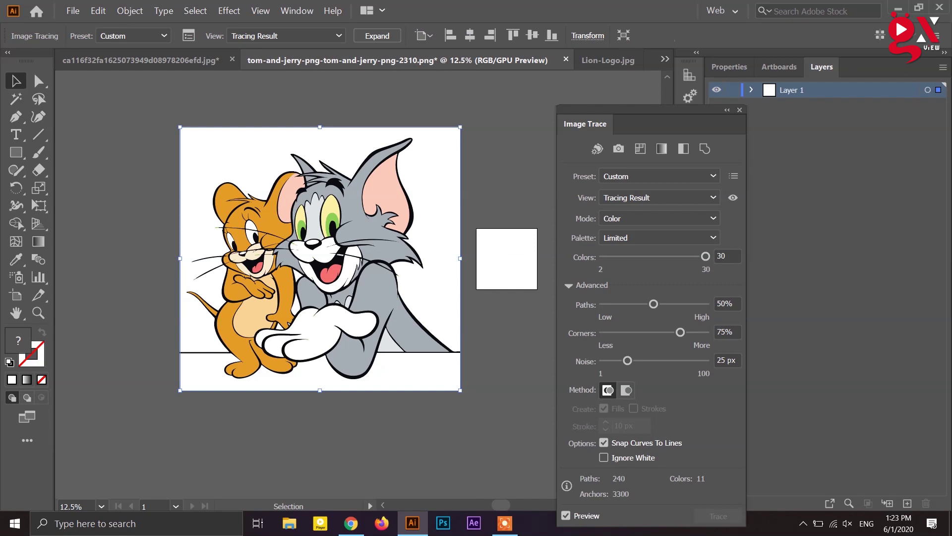
{"action": "key", "text": "ctrl+shift+a"}
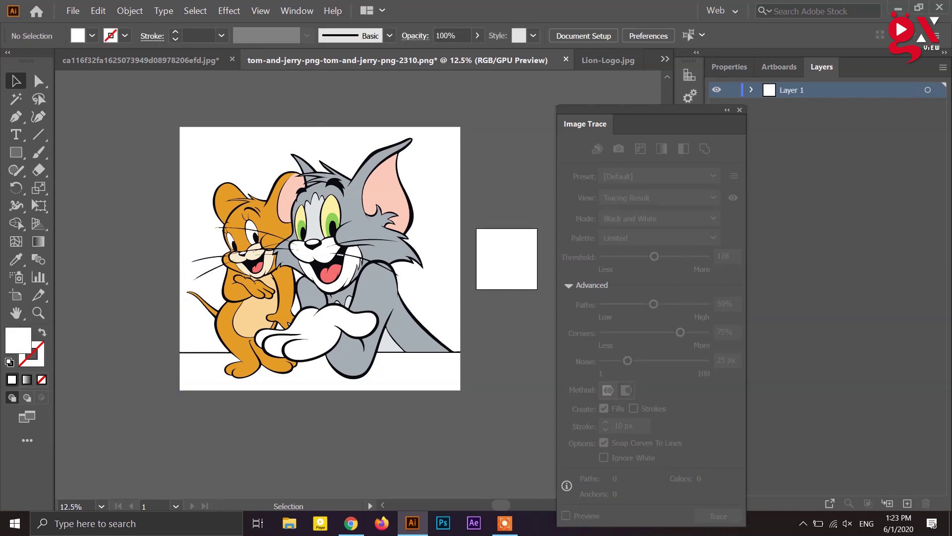
{"action": "key", "text": "ctrl+Tab"}
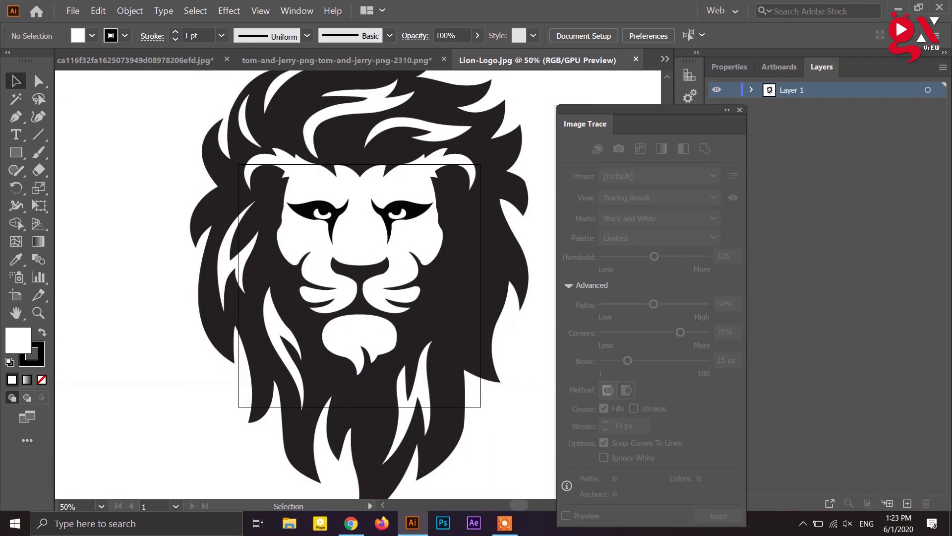
Step: Move the lion logo image off the artboard to the left and leave it deselected
{"action": "key", "text": "ctrl+minus"}
{"action": "key", "text": "ctrl+minus"}
{"action": "key", "text": "ctrl+minus"}
{"action": "mouse_move", "coordinate": [423, 259]}
{"action": "left_mouse_down"}
{"action": "mouse_move", "coordinate": [223, 259]}
{"action": "mouse_move", "coordinate": [363, 260]}
{"action": "mouse_move", "coordinate": [345, 269]}
{"action": "left_mouse_up"}
{"action": "key", "text": "space"}
{"action": "key", "text": "ctrl+shift+a"}
{"action": "scroll", "coordinate": [303, 307], "scroll_direction": "up", "scroll_amount": 1}
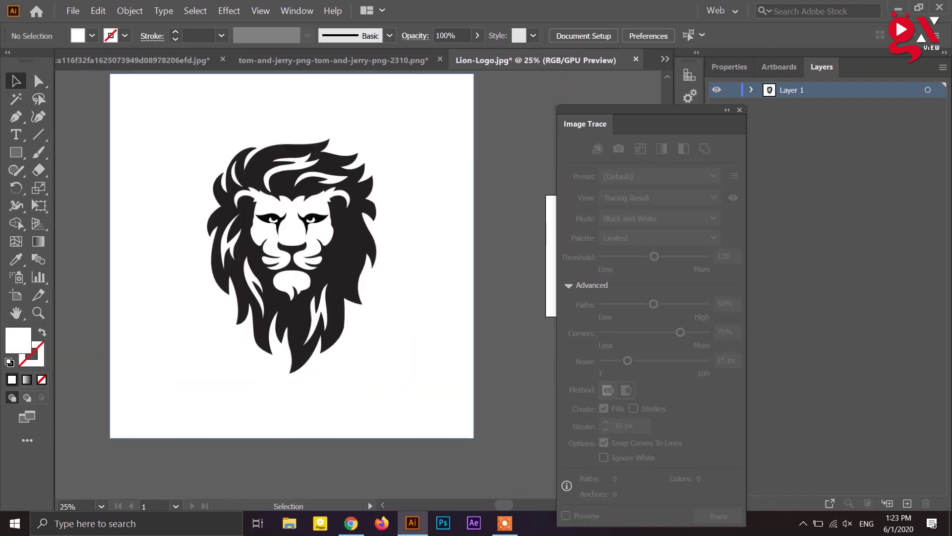
{"action": "key", "text": "space"}
{"action": "left_click_drag", "start_coordinate": [291, 256], "coordinate": [292, 279]}
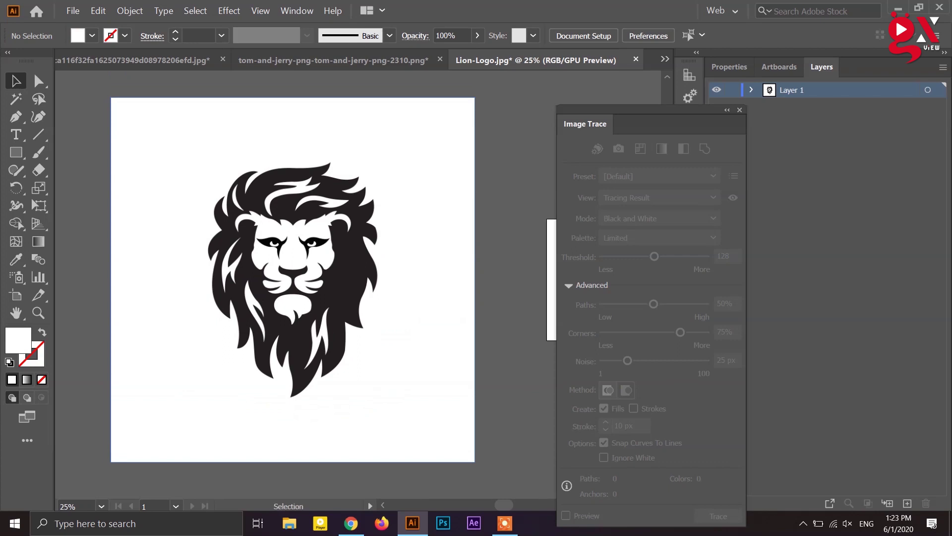
Step: Trace the lion logo image with the Default Image Trace preset in Black and White mode and expand the tracing
{"action": "key", "text": "ctrl+a"}
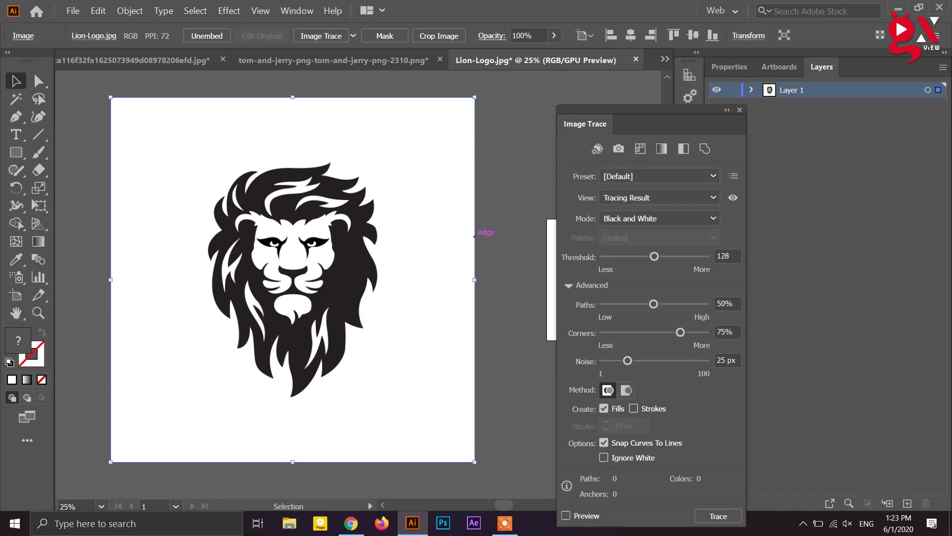
{"action": "left_click", "coordinate": [511, 236]}
{"action": "left_click", "coordinate": [446, 237]}
{"action": "left_click", "coordinate": [321, 36]}
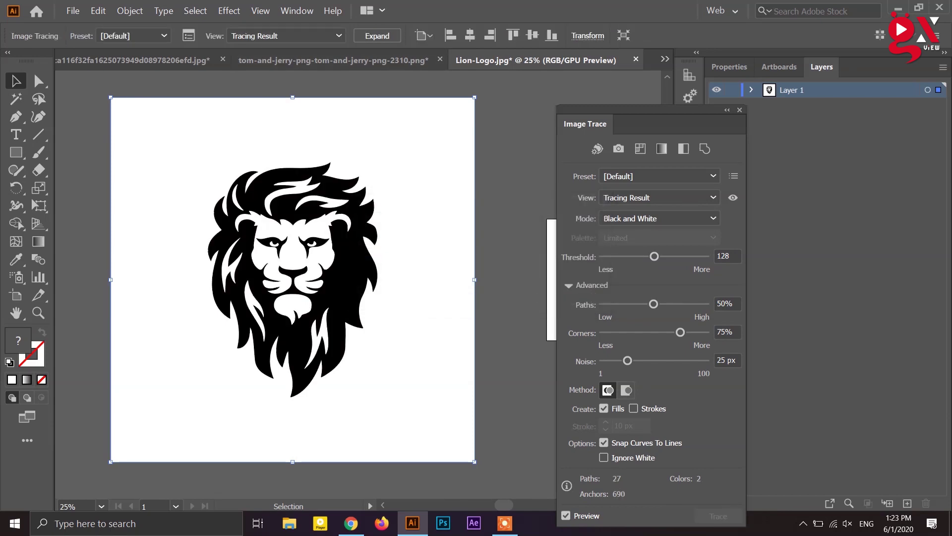
{"action": "left_click", "coordinate": [377, 36]}
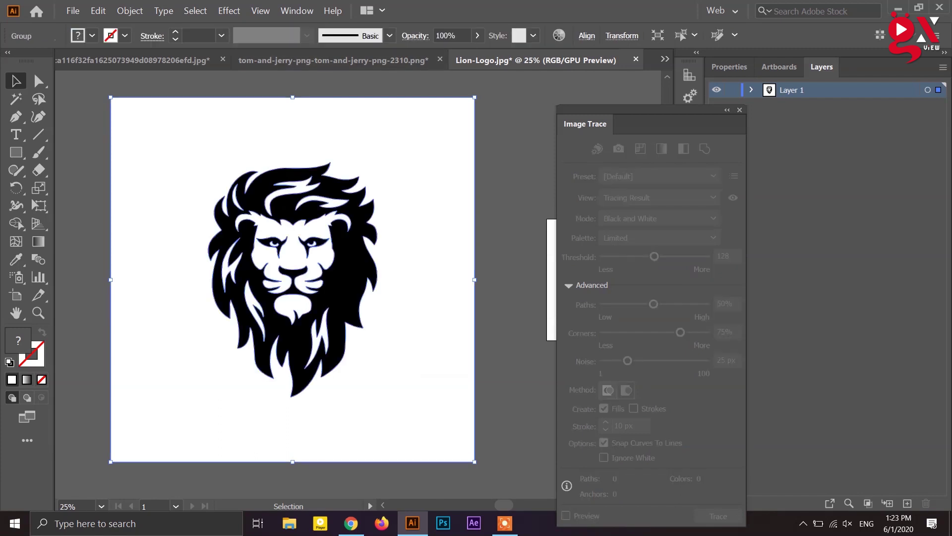
Step: Delete the white background shape around the expanded lion with direct selection
{"action": "key", "text": "ctrl+shift+a"}
{"action": "left_click", "coordinate": [38, 81]}
{"action": "left_click", "coordinate": [416, 149]}
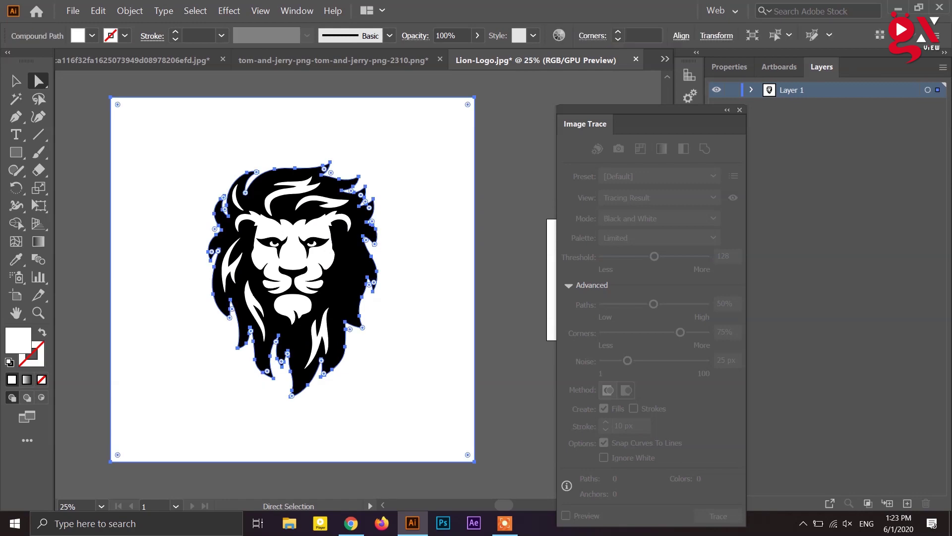
{"action": "key", "text": "Delete"}
{"action": "key", "text": "v"}
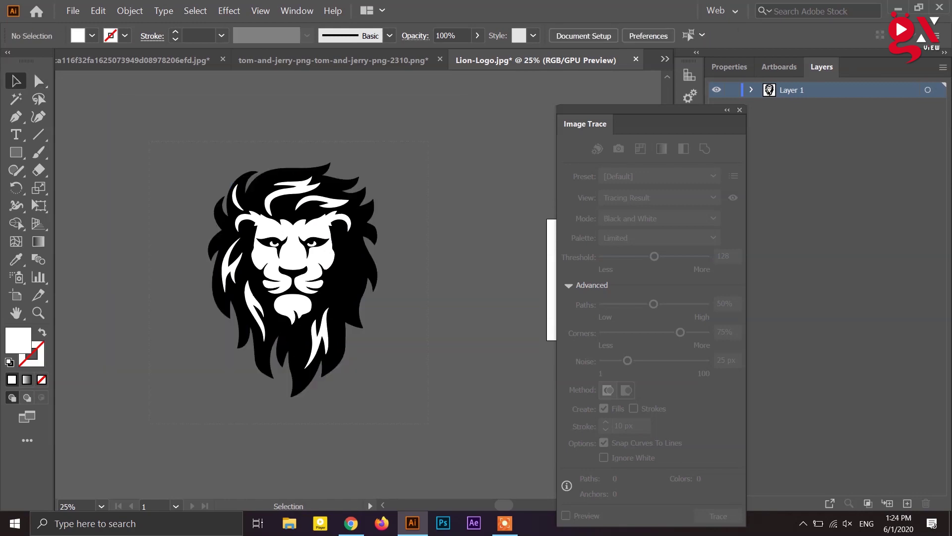
Step: Examine the vector outlines of the expanded lion logo now that its background is gone
{"action": "key", "text": "ctrl+a"}
{"action": "key", "text": "ctrl+plus"}
{"action": "key", "text": "ctrl+plus"}
{"action": "key", "text": "ctrl+minus"}
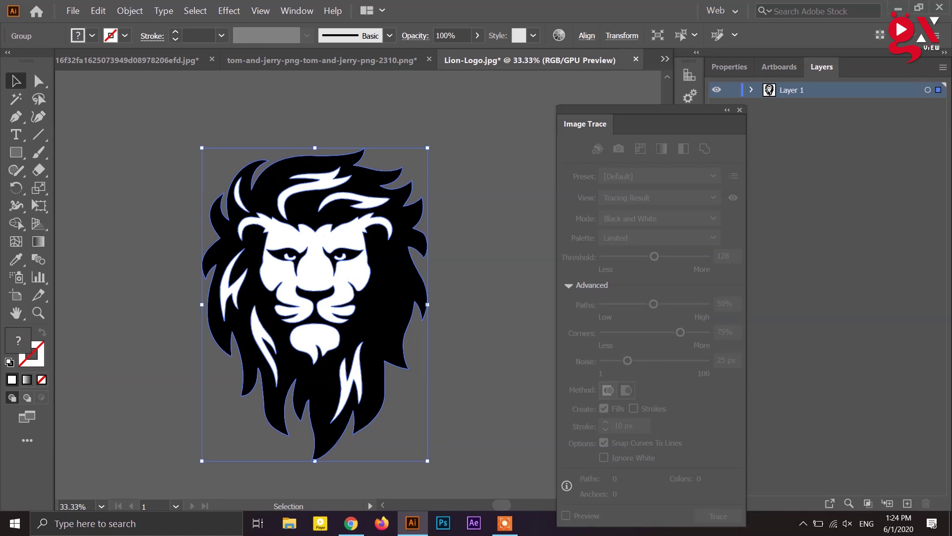
{"action": "key", "text": "ctrl+shift+a"}
{"action": "key", "text": "a"}
{"action": "left_click", "coordinate": [387, 307]}
{"action": "key", "text": "ctrl+shift+a"}
{"action": "key", "text": "ctrl+minus"}
{"action": "key", "text": "v"}
{"action": "key", "text": "ctrl+a"}
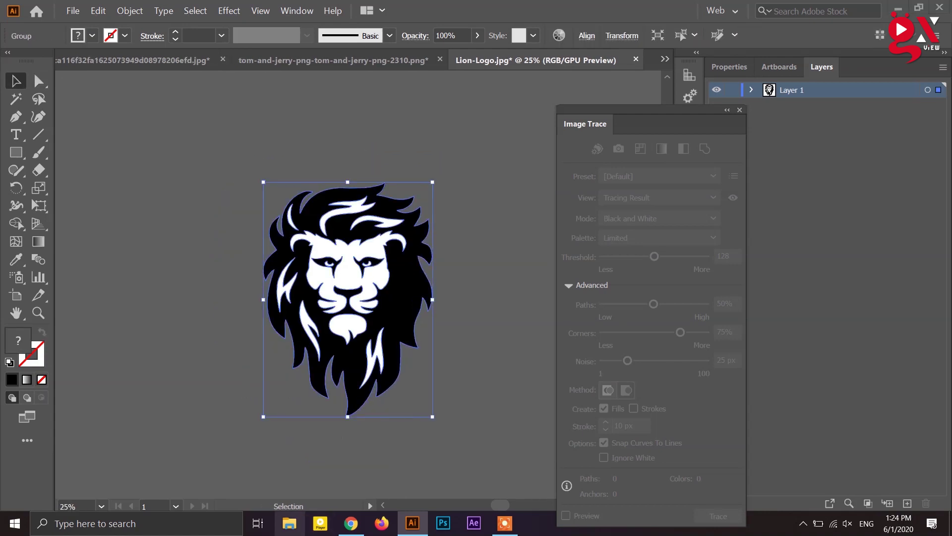
{"action": "left_click", "coordinate": [289, 523]}
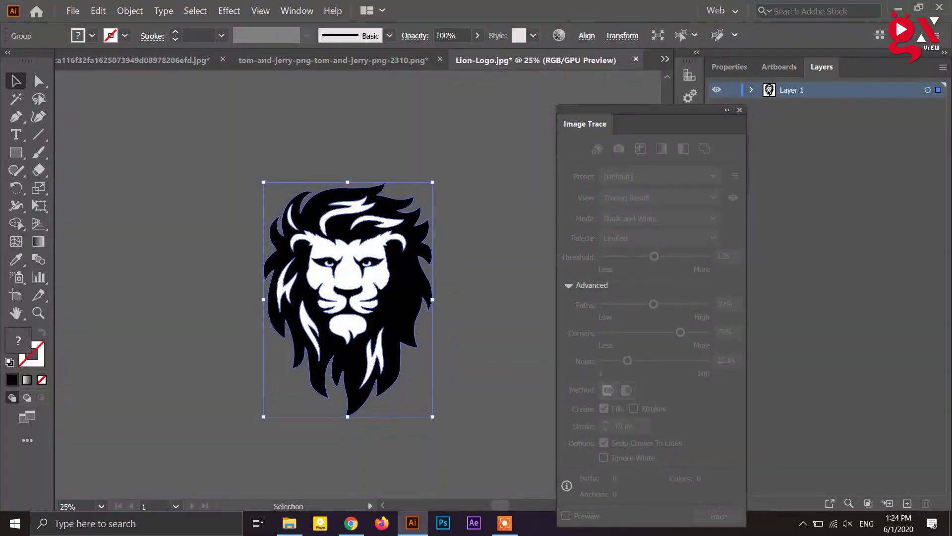
{"action": "key", "text": "ctrl+shift+a"}
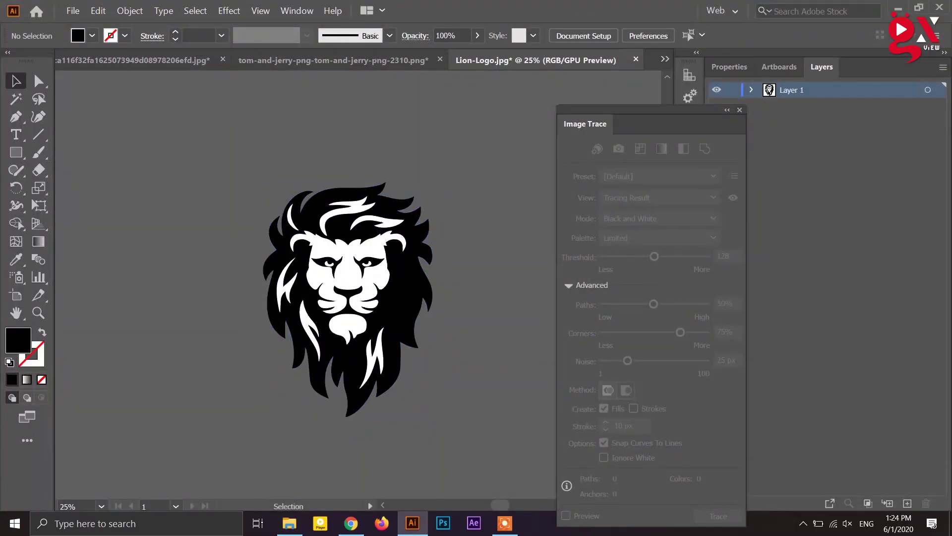
Step: Remove the two surplus anchor points from the upper edge of the mane tuft beside the lion's right-hand eye with the Pen tool
{"action": "scroll", "coordinate": [396, 304], "scroll_direction": "up", "scroll_amount": 2}
{"action": "left_click", "coordinate": [395, 304]}
{"action": "scroll", "coordinate": [458, 286], "scroll_direction": "up", "scroll_amount": 2}
{"action": "key", "text": "a"}
{"action": "scroll", "coordinate": [492, 285], "scroll_direction": "up", "scroll_amount": 1}
{"action": "left_click_drag", "start_coordinate": [492, 208], "coordinate": [452, 465]}
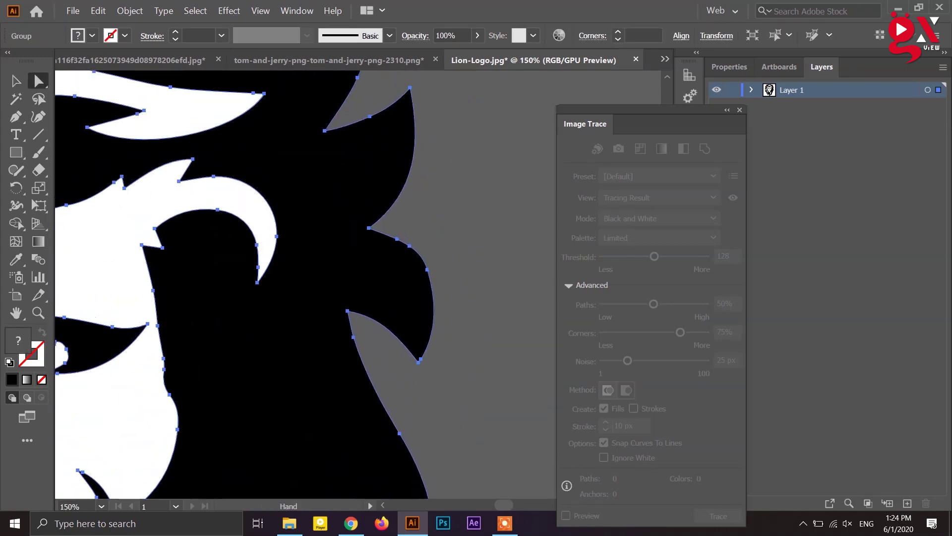
{"action": "key", "text": "ctrl+plus"}
{"action": "key", "text": "ctrl+plus"}
{"action": "key", "text": "ctrl+plus"}
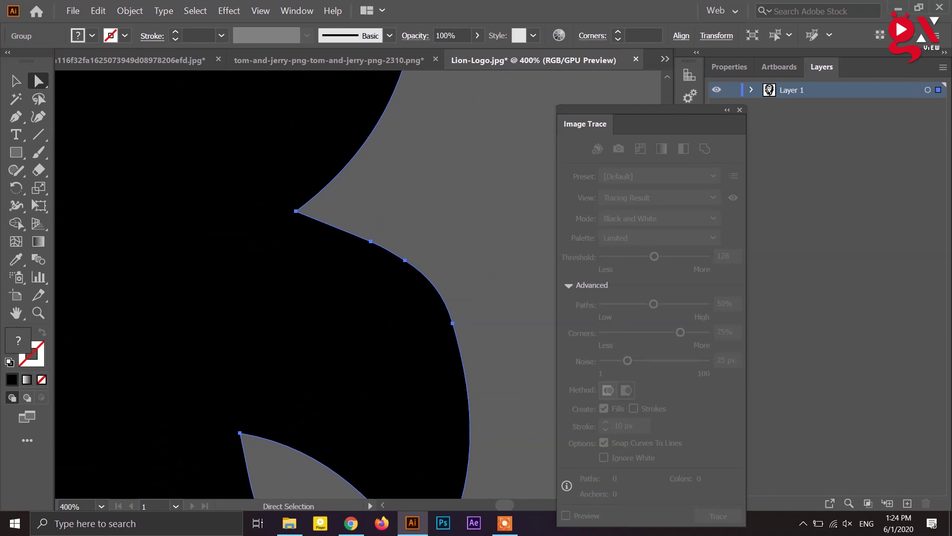
{"action": "key", "text": "p"}
{"action": "left_click", "coordinate": [405, 260]}
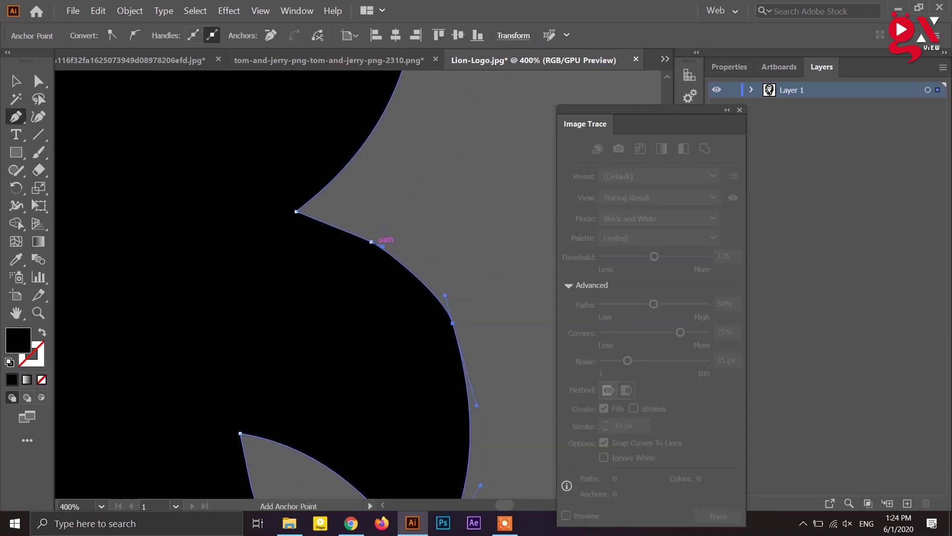
{"action": "left_click", "coordinate": [372, 242]}
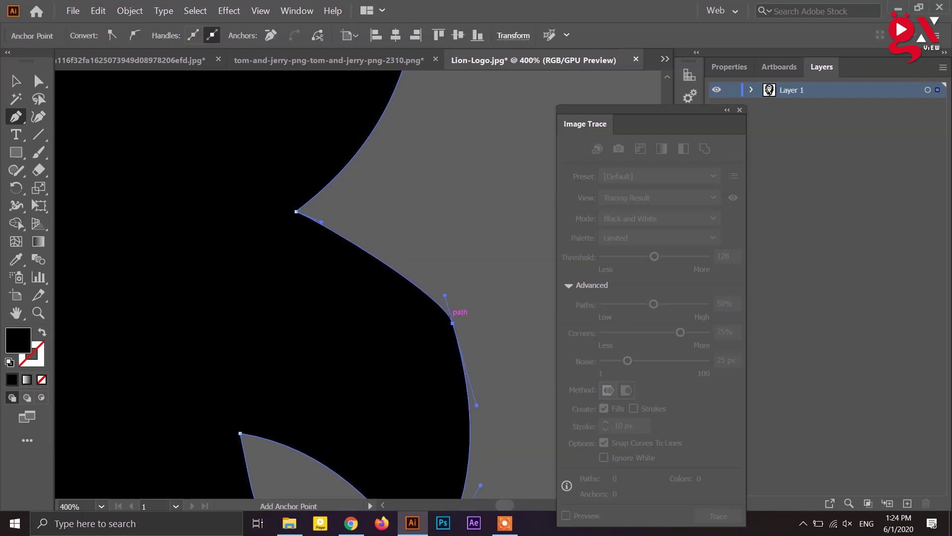
Step: Reshape the tuft's upper edge into a rounder curve by extending the upper direction handle of its outer anchor point
{"action": "left_click_drag", "start_coordinate": [444, 295], "coordinate": [452, 249]}
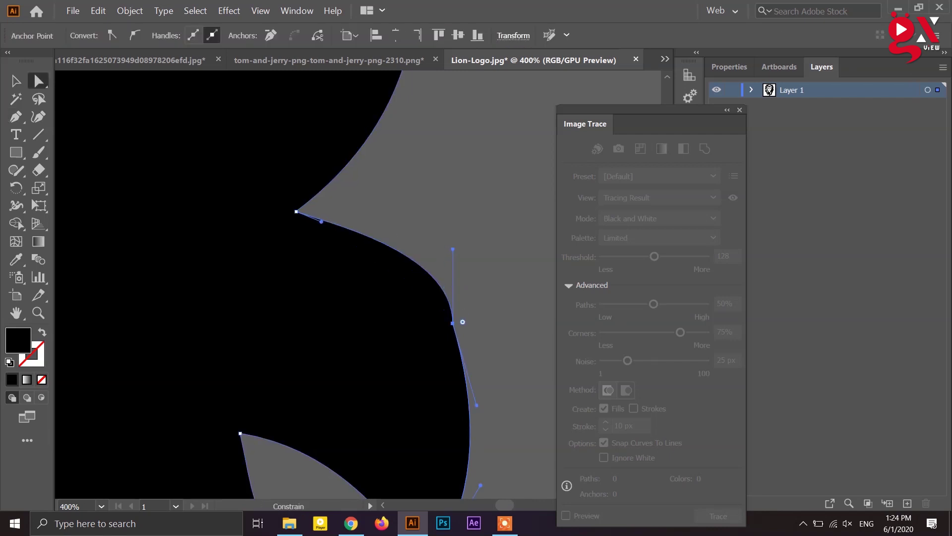
{"action": "key", "text": "ctrl+z"}
{"action": "left_click_drag", "start_coordinate": [444, 295], "coordinate": [424, 247]}
{"action": "key", "text": "ctrl+shift+a"}
{"action": "scroll", "coordinate": [474, 298], "scroll_direction": "down", "scroll_amount": 3}
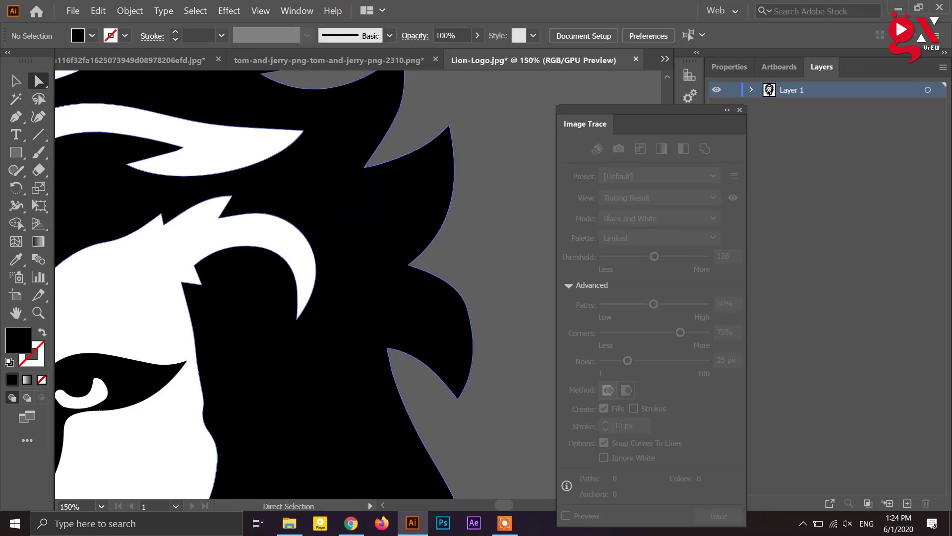
Step: Fine-tune the tuft's upper curve by pulling the outer anchor point's upper handle slightly further up and inward
{"action": "left_click", "coordinate": [459, 312]}
{"action": "scroll", "coordinate": [459, 311], "scroll_direction": "up", "scroll_amount": 2}
{"action": "left_click", "coordinate": [474, 304]}
{"action": "left_click", "coordinate": [474, 303]}
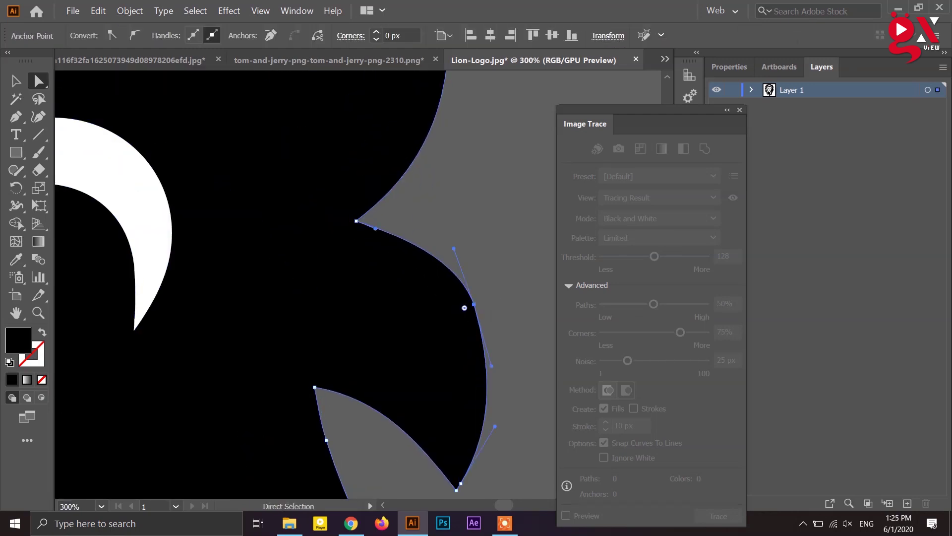
{"action": "left_click_drag", "start_coordinate": [454, 249], "coordinate": [444, 237]}
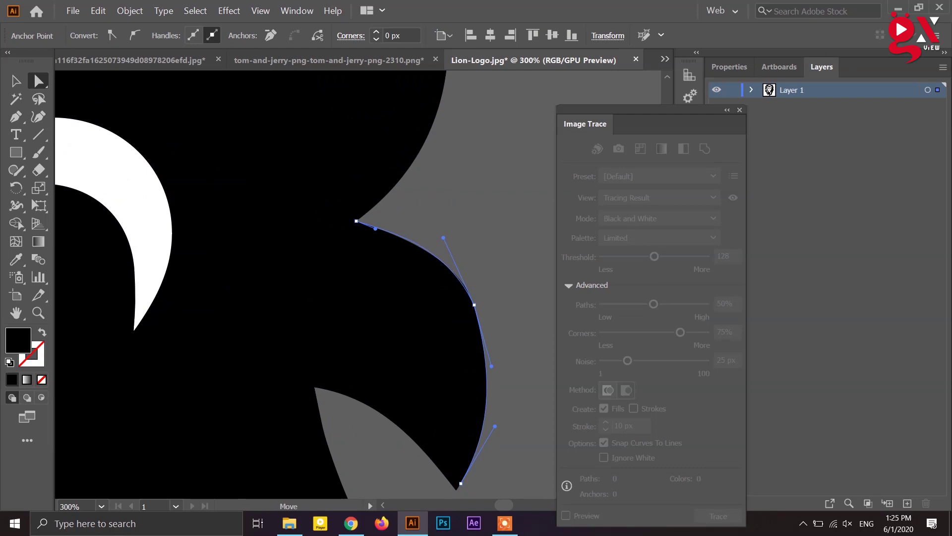
{"action": "key", "text": "ctrl+shift+a"}
Step: Adjust the outer edge of the same mane tuft at its outer anchor point with the Pen tool and deselect the path
{"action": "scroll", "coordinate": [463, 313], "scroll_direction": "down", "scroll_amount": 4}
{"action": "left_click", "coordinate": [463, 312]}
{"action": "left_click", "coordinate": [459, 305]}
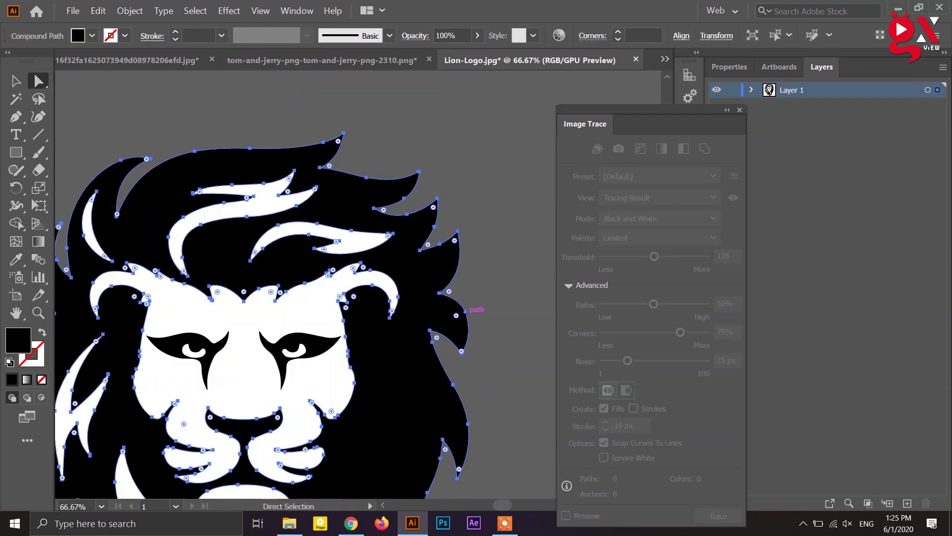
{"action": "scroll", "coordinate": [457, 304], "scroll_direction": "up", "scroll_amount": 4}
{"action": "left_click", "coordinate": [458, 304]}
{"action": "key", "text": "p"}
{"action": "left_click_drag", "start_coordinate": [458, 304], "coordinate": [473, 356]}
{"action": "key", "text": "ctrl+shift+a"}
Step: Examine the whole cleaned-up lion logo at reduced magnification
{"action": "key", "text": "ctrl+minus"}
{"action": "key", "text": "ctrl+minus"}
{"action": "key", "text": "ctrl+minus"}
{"action": "key", "text": "ctrl+minus"}
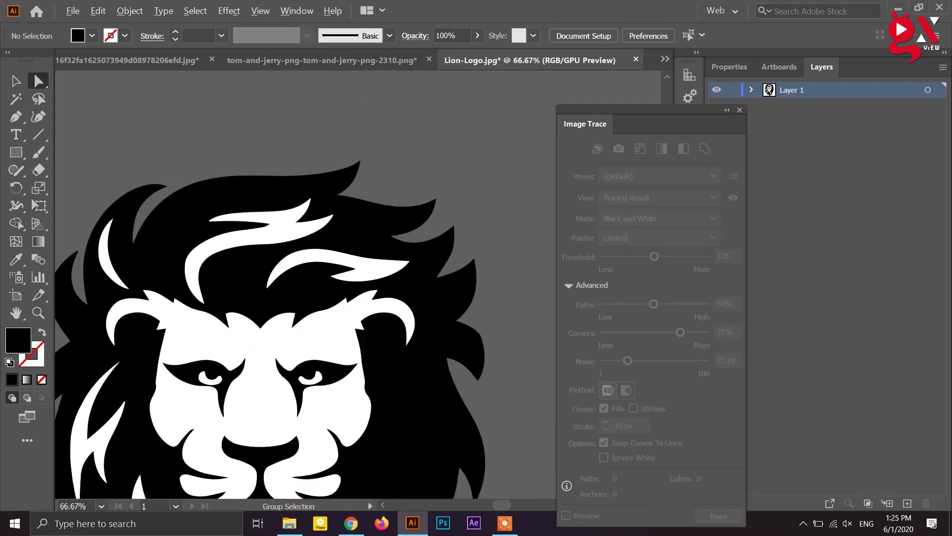
{"action": "key", "text": "ctrl+minus"}
{"action": "key", "text": "ctrl+minus"}
{"action": "scroll", "coordinate": [362, 377], "scroll_direction": "down", "scroll_amount": 3}
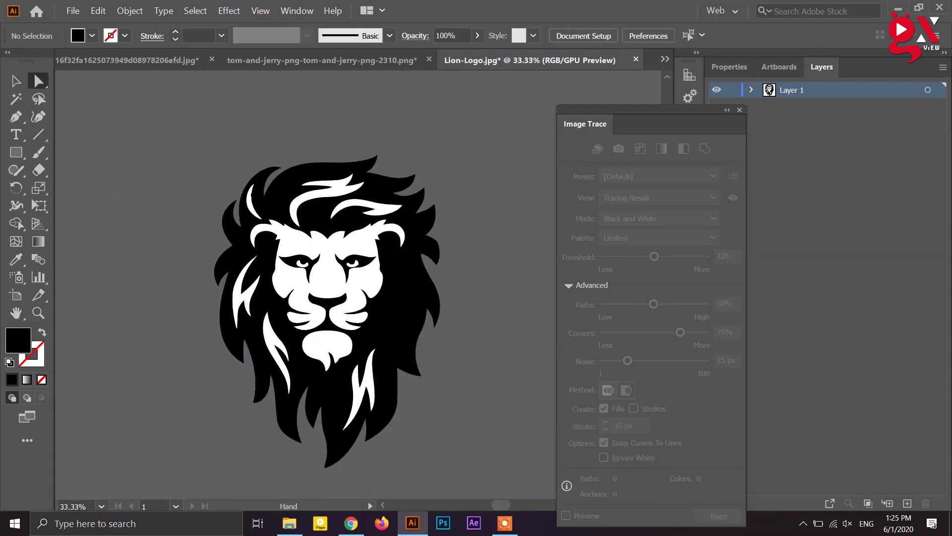
{"action": "key", "text": "ctrl+minus"}
{"action": "key", "text": "ctrl+minus"}
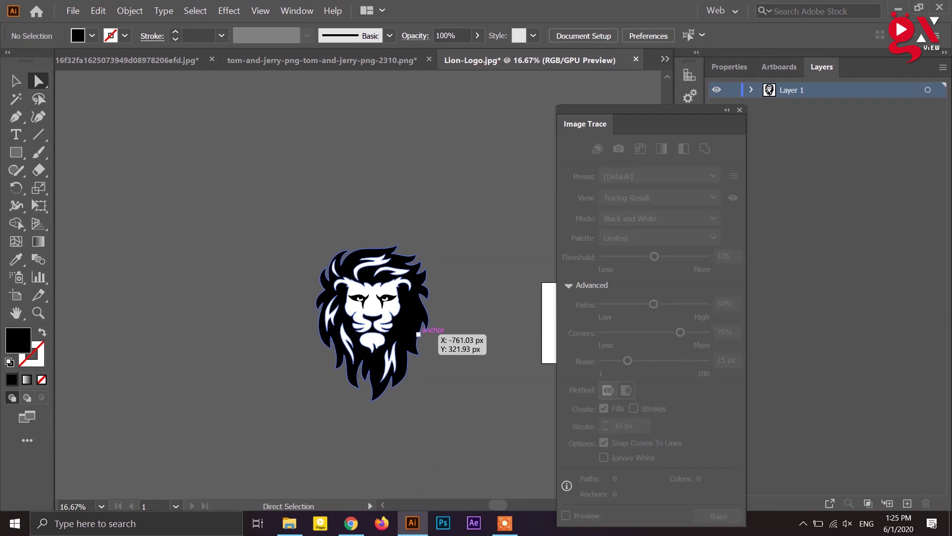